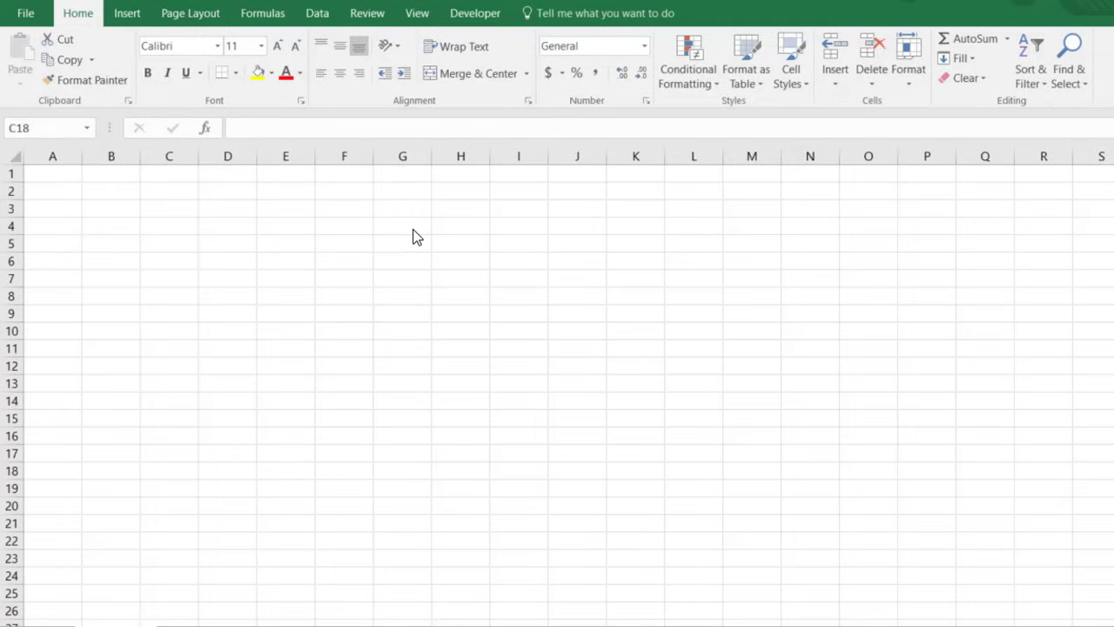
Freeze the top row of the worksheet so it stays visible while scrolling.
{"action": "left_click", "coordinate": [11, 173]}
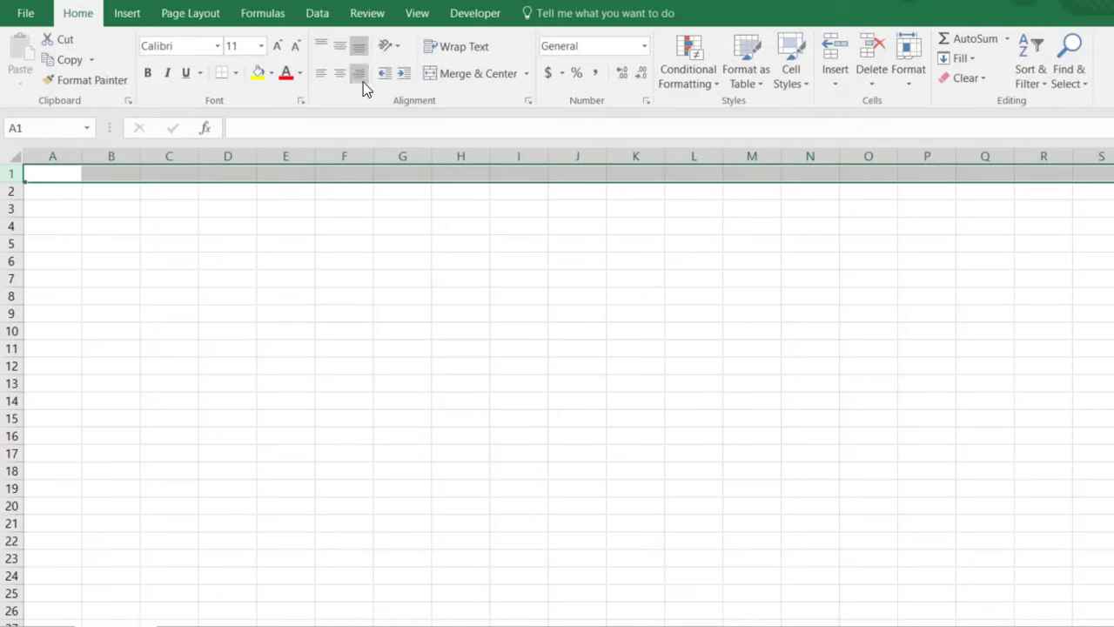
{"action": "left_click", "coordinate": [413, 18]}
{"action": "left_click", "coordinate": [570, 80]}
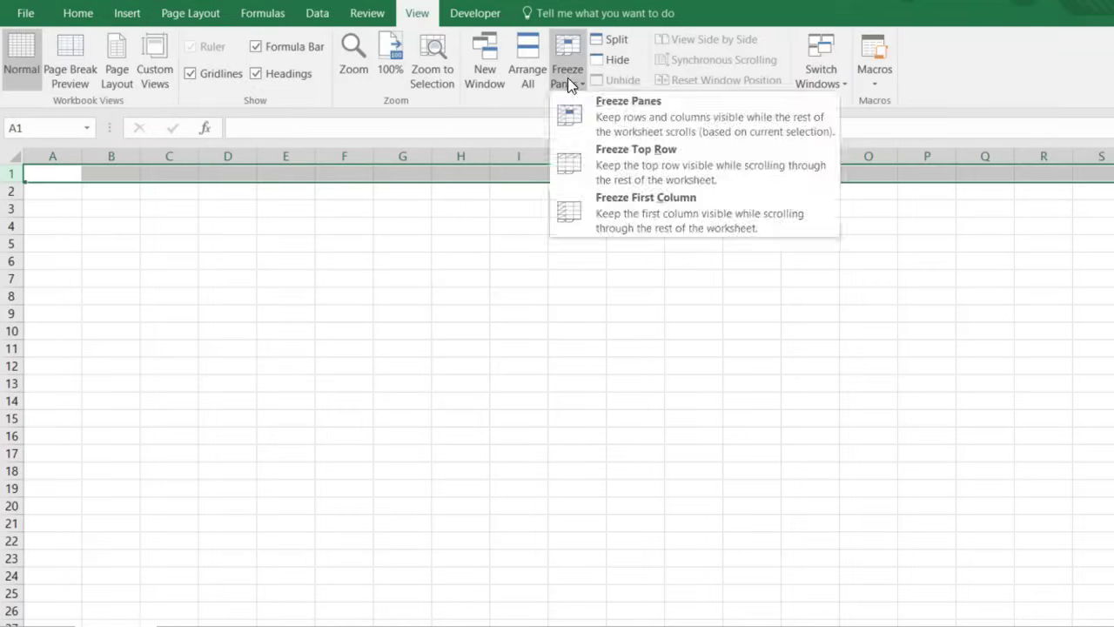
{"action": "left_click", "coordinate": [621, 158]}
{"action": "scroll", "coordinate": [552, 331], "scroll_direction": "down", "scroll_amount": 3}
{"action": "scroll", "coordinate": [551, 331], "scroll_direction": "up", "scroll_amount": 3}
Fill the whole of row 1 with yellow.
{"action": "left_click", "coordinate": [549, 327]}
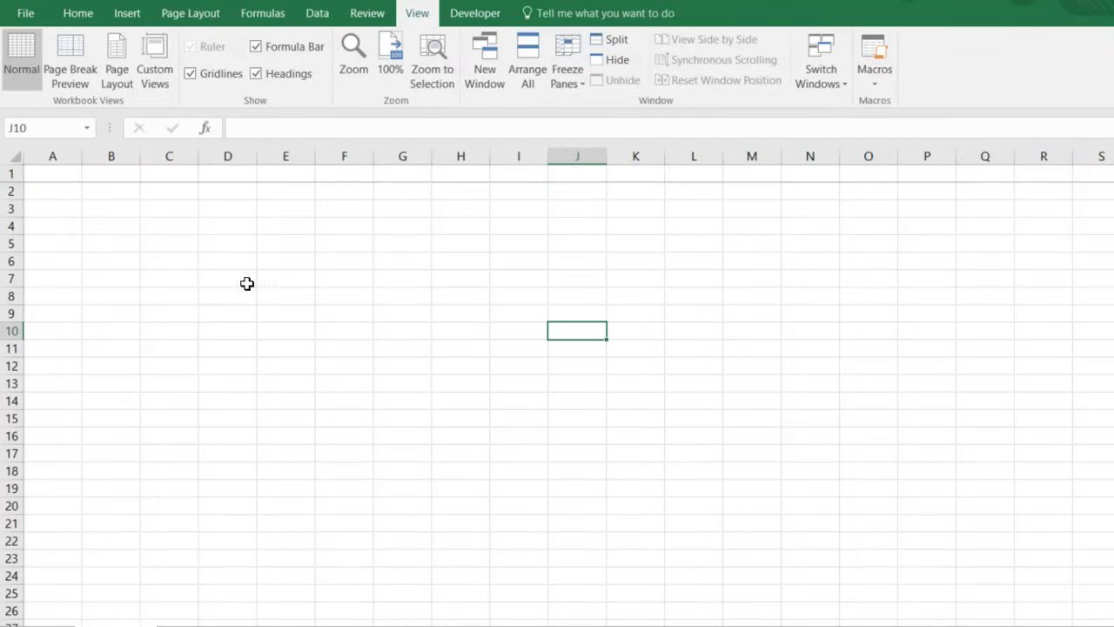
{"action": "left_click", "coordinate": [12, 173]}
{"action": "left_click", "coordinate": [78, 13]}
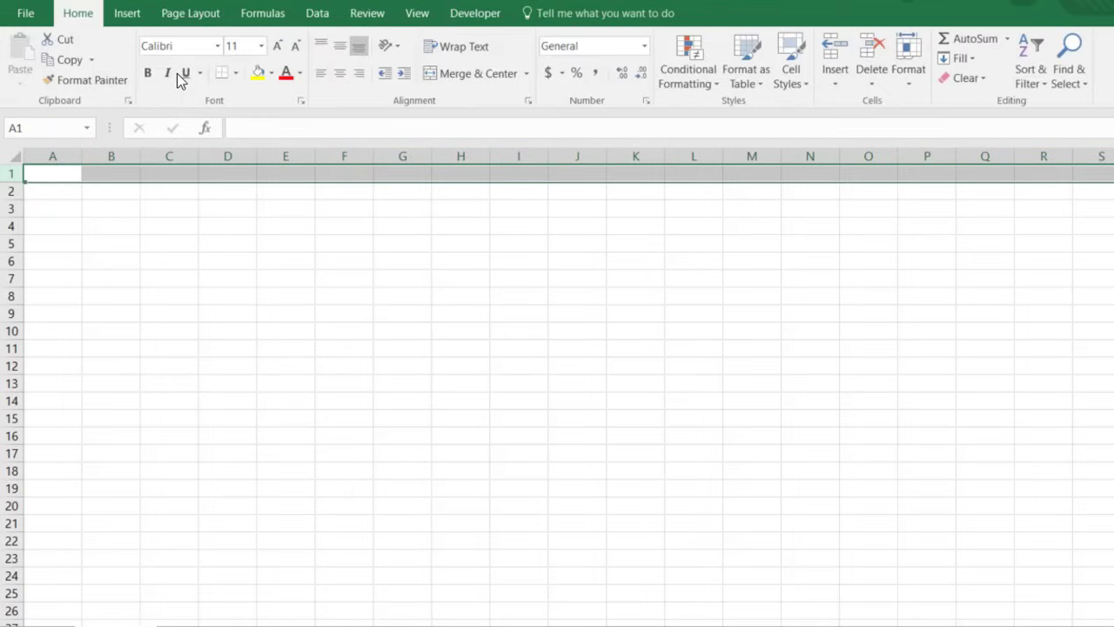
{"action": "left_click", "coordinate": [258, 73]}
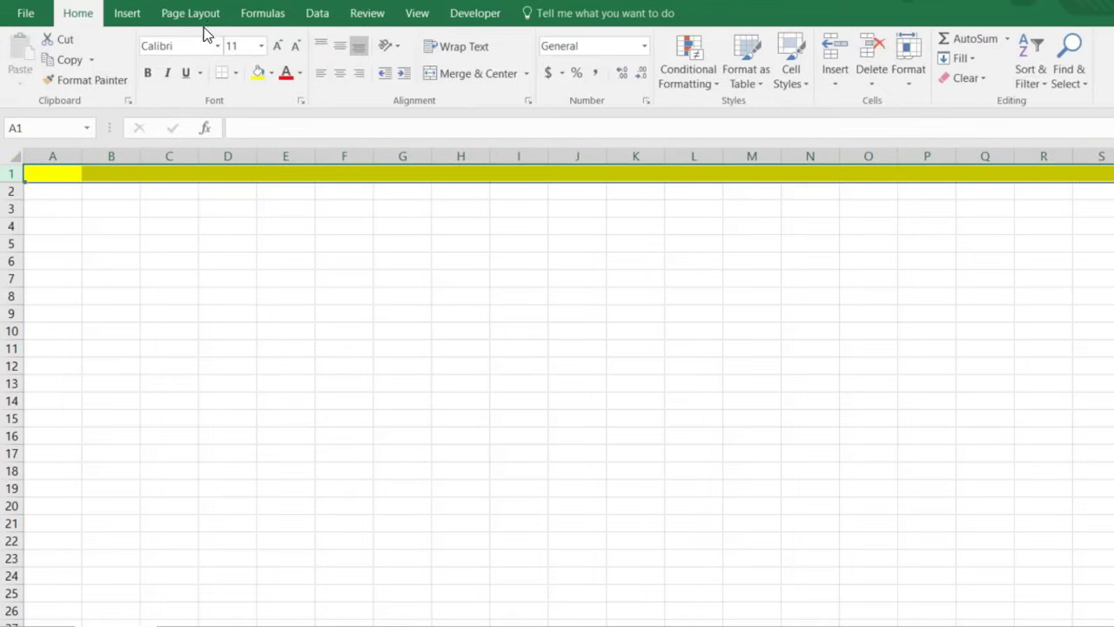
{"action": "left_click", "coordinate": [356, 314]}
Enter the headers Date Worked, Time In and Time Out in A1:C1 on two lines.
{"action": "left_click", "coordinate": [52, 173]}
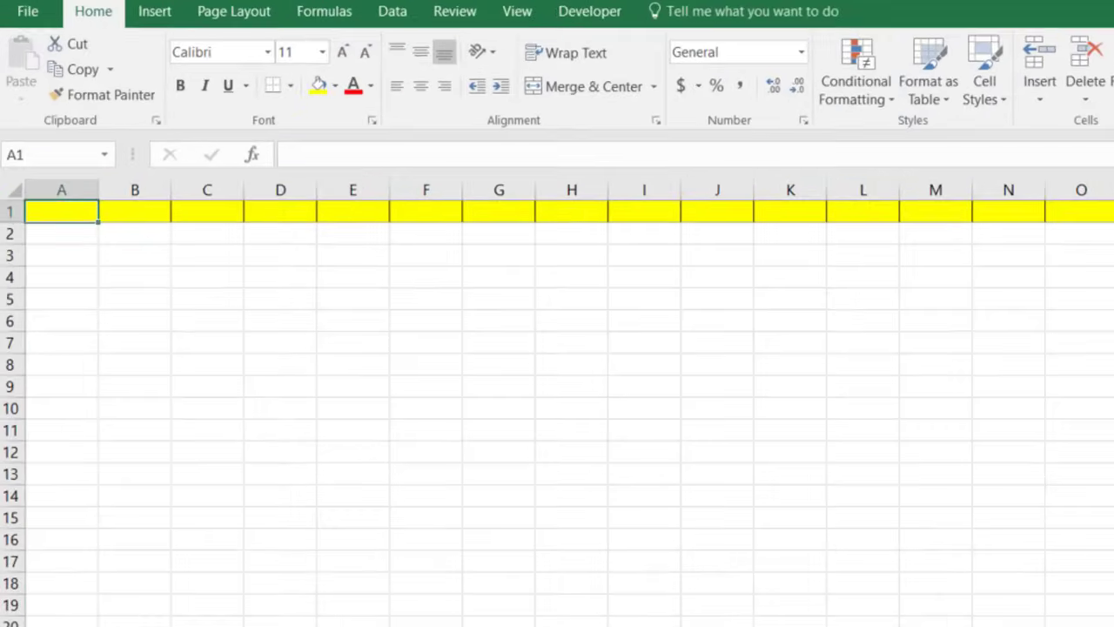
{"action": "type", "text": "Date"}
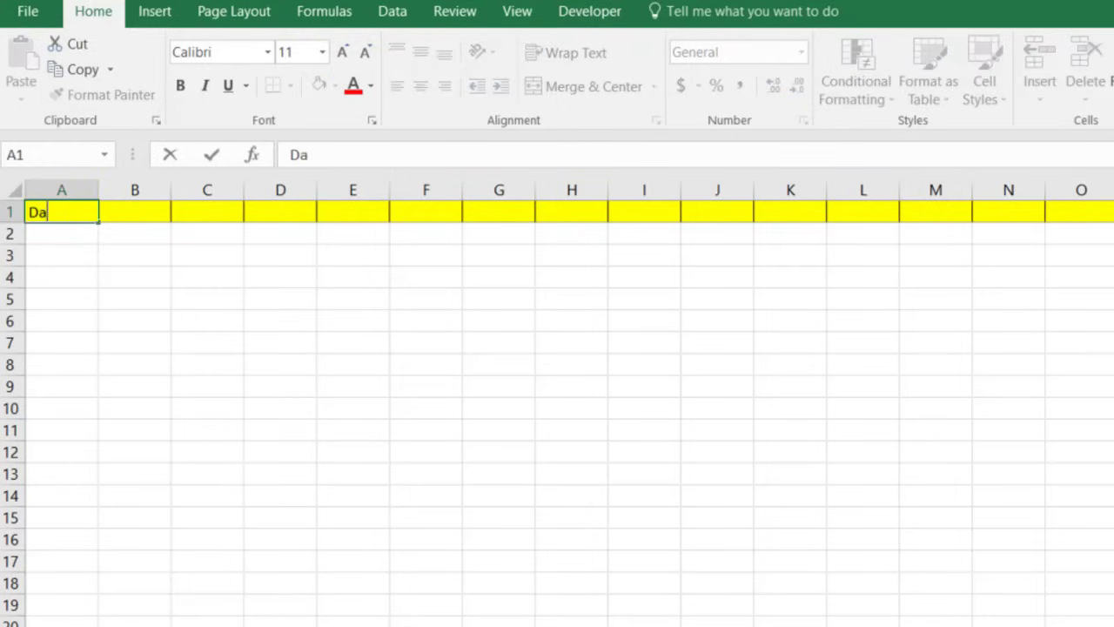
{"action": "key", "text": "BackSpace"}
{"action": "key", "text": "BackSpace"}
{"action": "key", "text": "BackSpace"}
{"action": "key", "text": "BackSpace"}
{"action": "type", "text": "Worked"}
{"action": "key", "text": "Tab"}
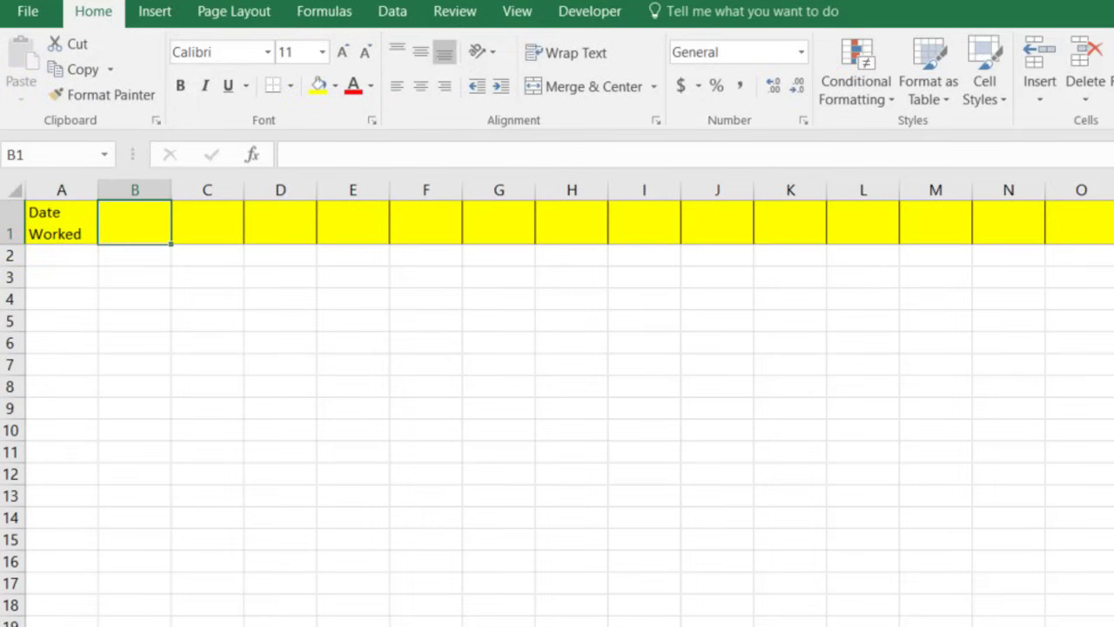
{"action": "type", "text": "Time"}
{"action": "key", "text": "alt+Return"}
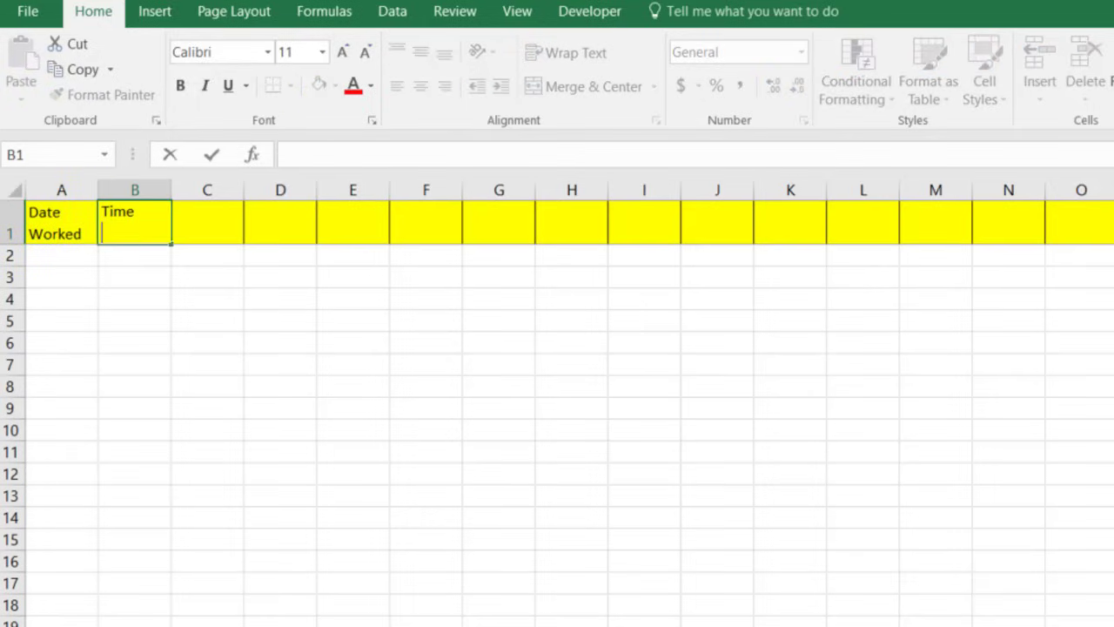
{"action": "type", "text": "In"}
{"action": "key", "text": "Tab"}
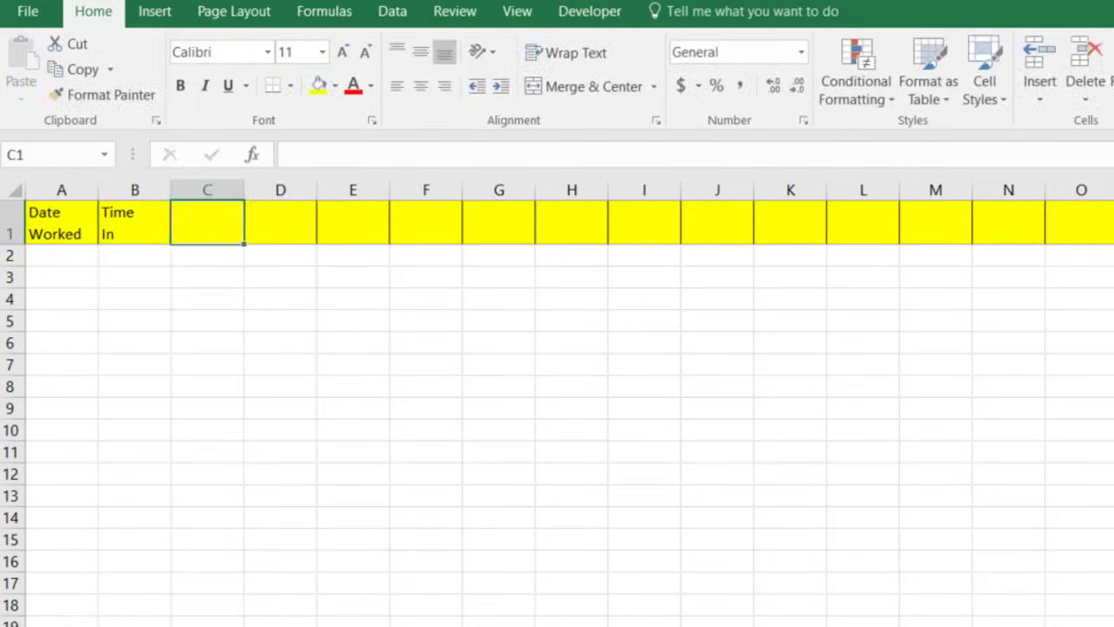
{"action": "type", "text": "Time"}
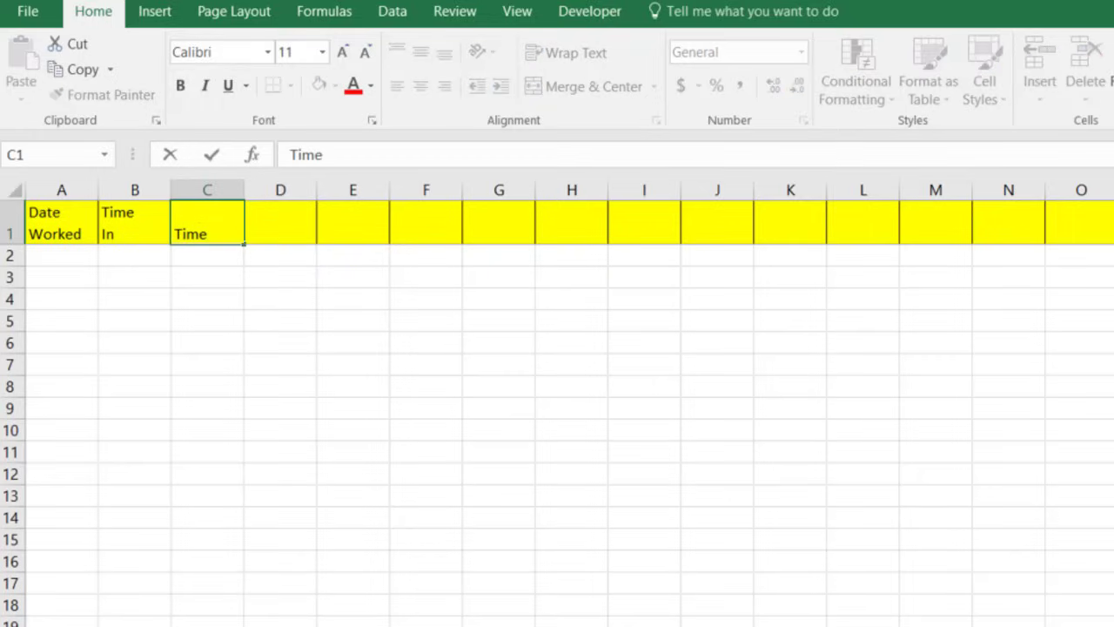
{"action": "key", "text": "alt+Return"}
{"action": "type", "text": "Out"}
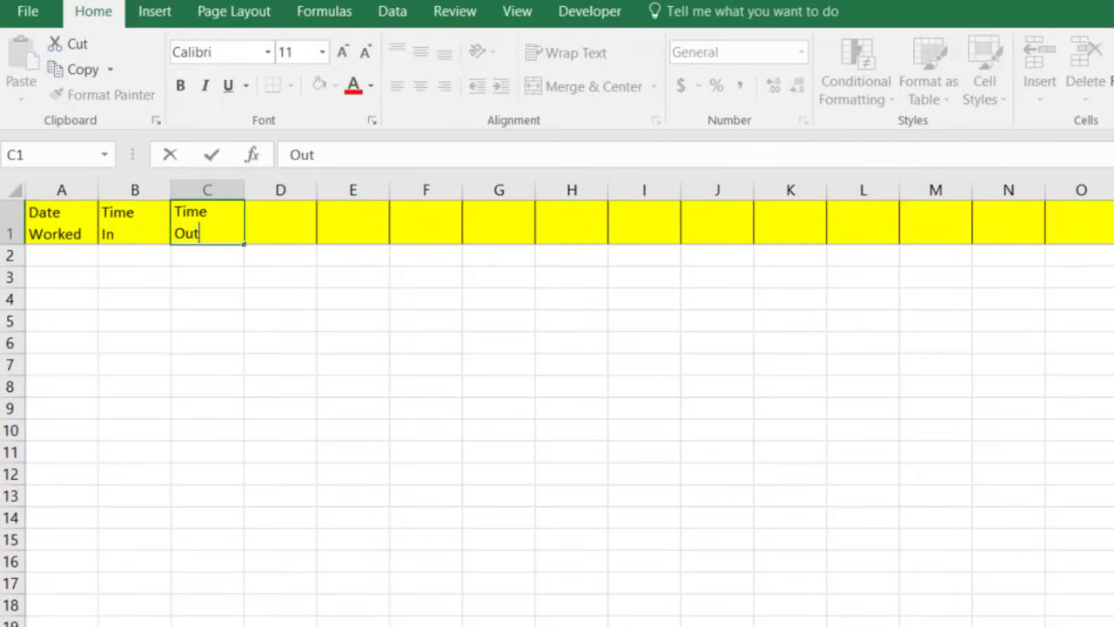
{"action": "key", "text": "Tab"}
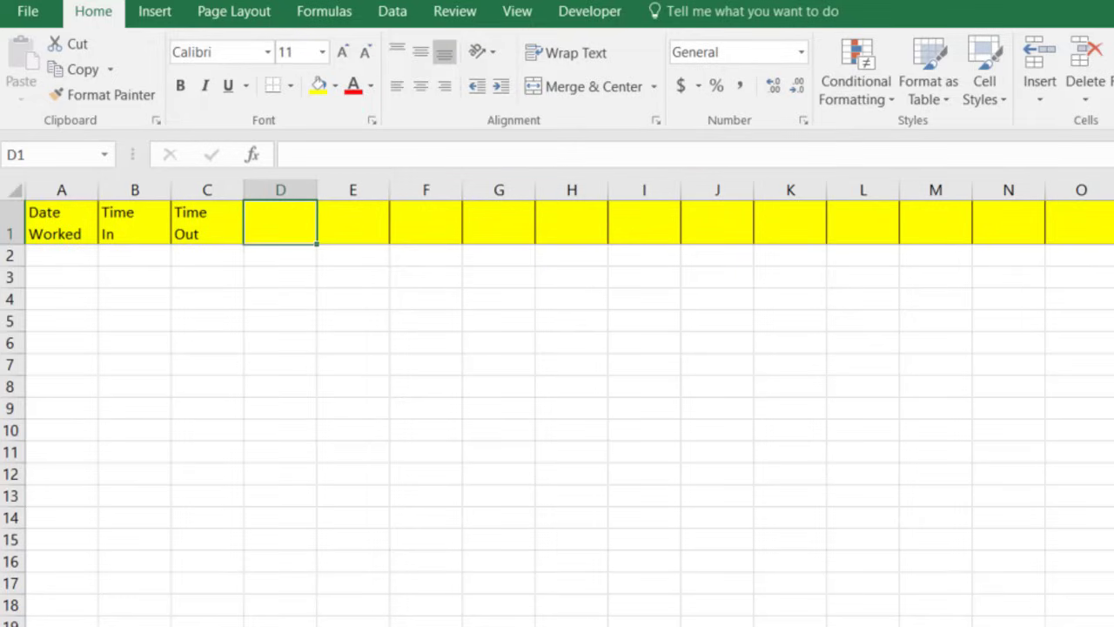
Enter the two-line headers Total Hours Worked in D1 and Gross Pay in E1.
{"action": "type", "text": "Tota"}
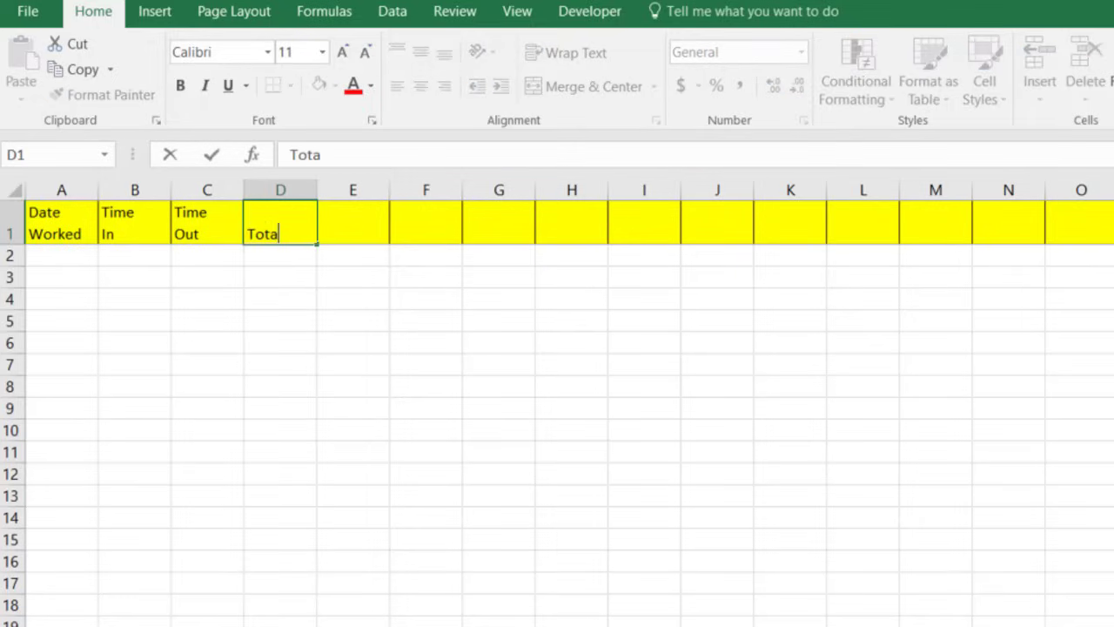
{"action": "type", "text": "l Hours"}
{"action": "key", "text": "alt+Return"}
{"action": "type", "text": "Worked"}
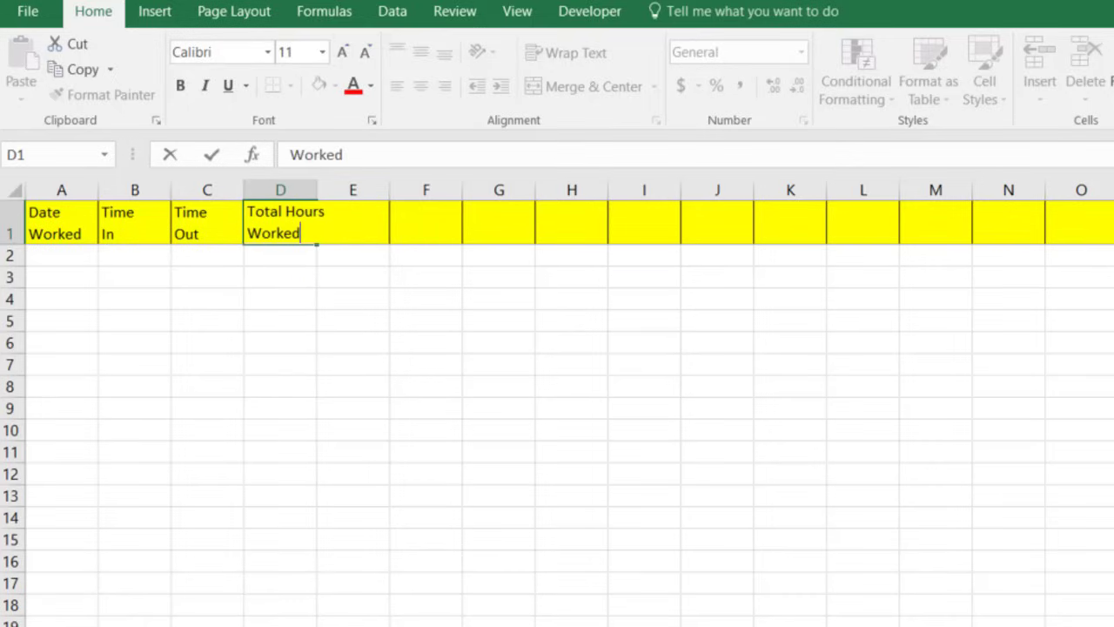
{"action": "key", "text": "Tab"}
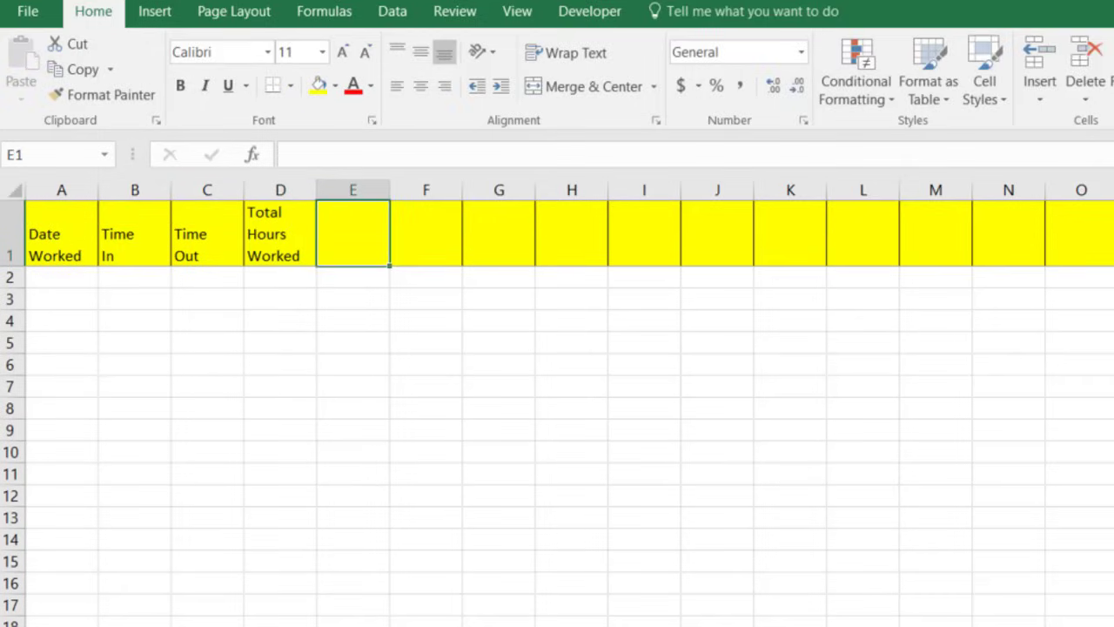
{"action": "type", "text": "Gross"}
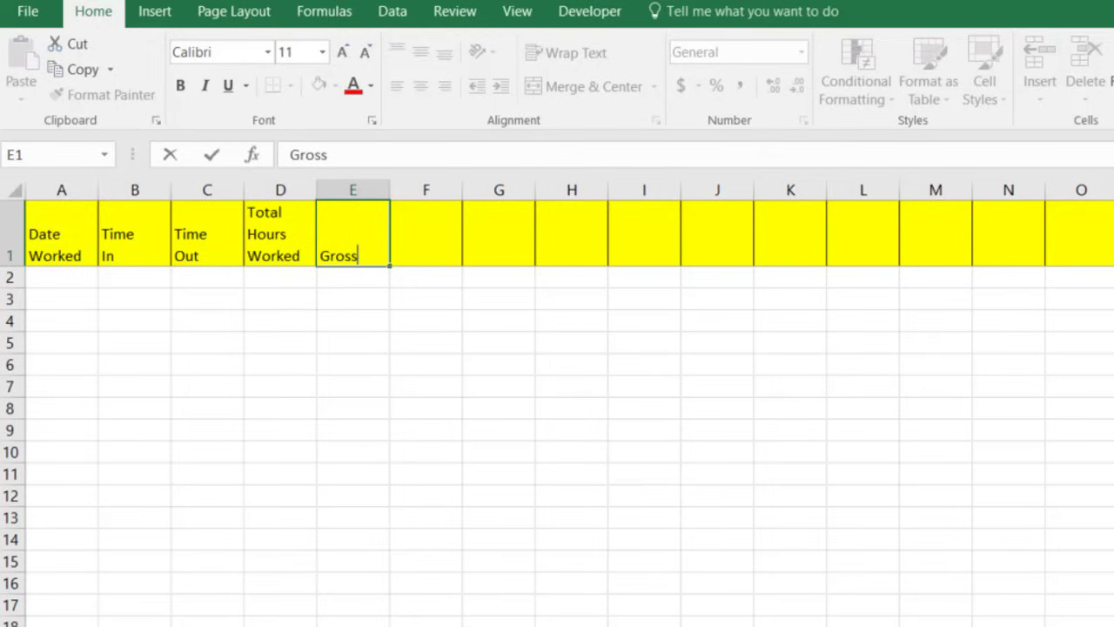
{"action": "key", "text": "alt+Return"}
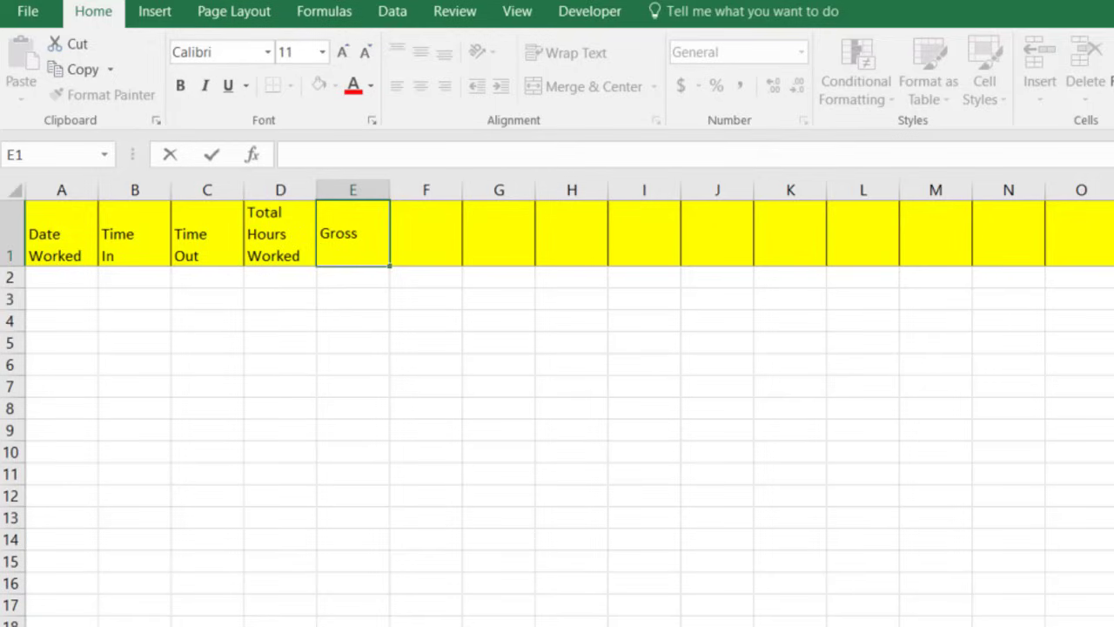
{"action": "type", "text": "Pay"}
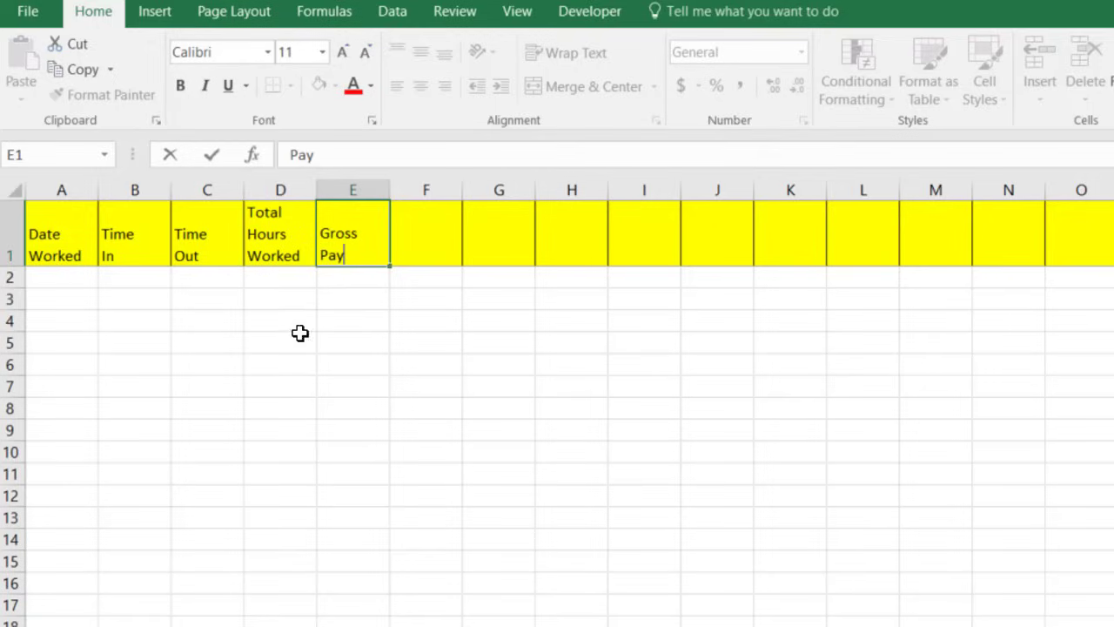
{"action": "left_click", "coordinate": [423, 340]}
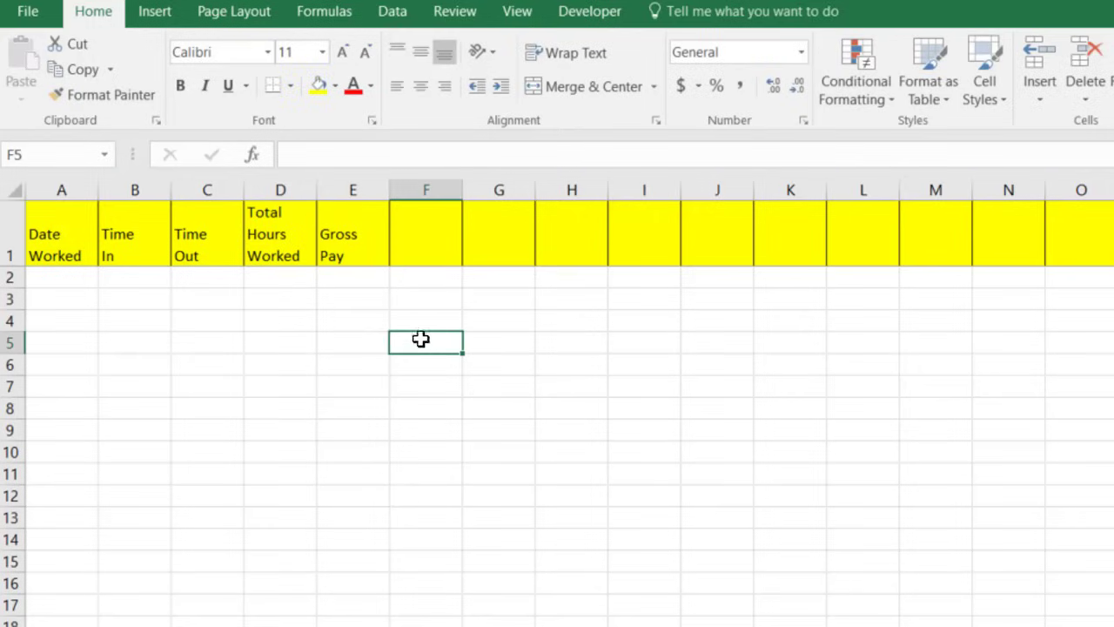
Widen column D and centre the header labels in A1:E1.
{"action": "left_click", "coordinate": [278, 190]}
{"action": "left_click_drag", "start_coordinate": [316, 192], "coordinate": [357, 191]}
{"action": "left_click", "coordinate": [650, 399]}
{"action": "left_click_drag", "start_coordinate": [393, 243], "coordinate": [75, 253]}
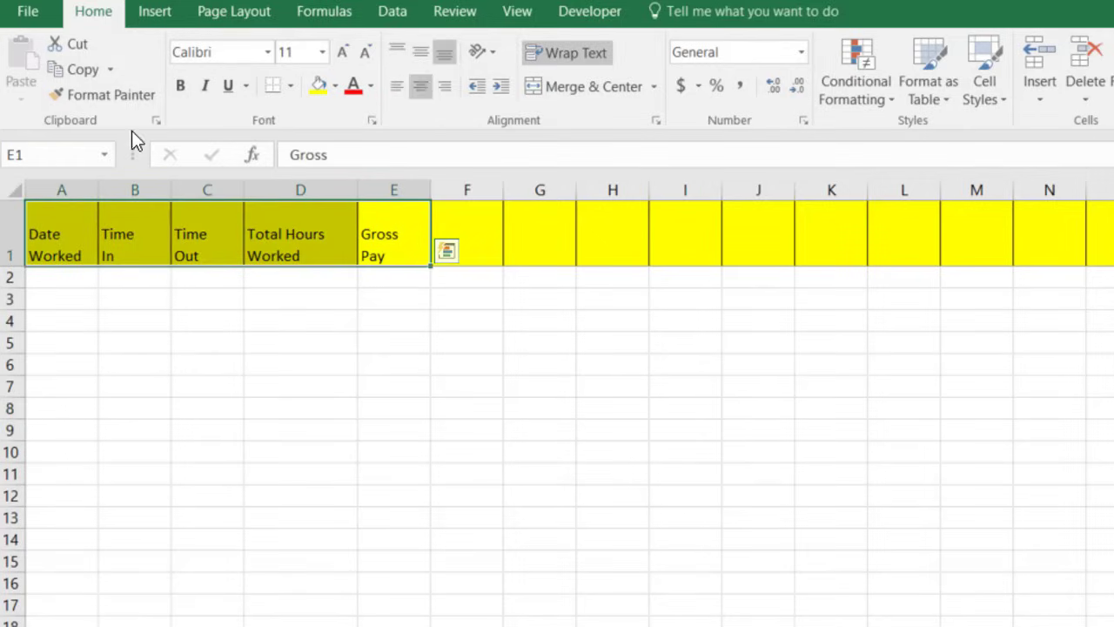
{"action": "left_click", "coordinate": [420, 86]}
Type the label Hourly Rate in H3 and autofit column H.
{"action": "left_click", "coordinate": [684, 370]}
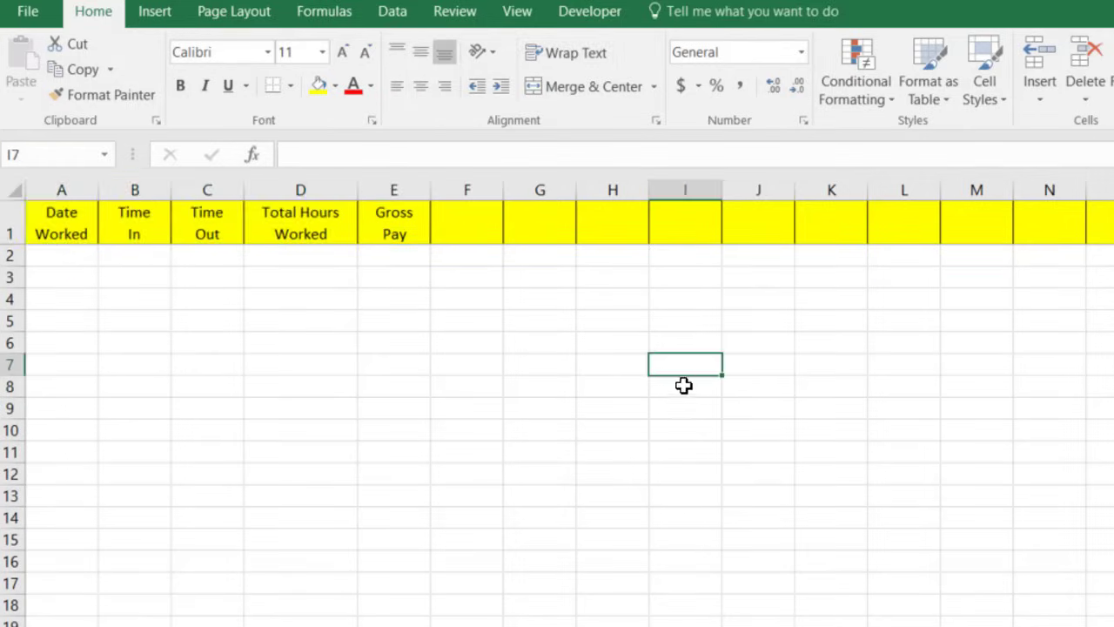
{"action": "left_click", "coordinate": [540, 278]}
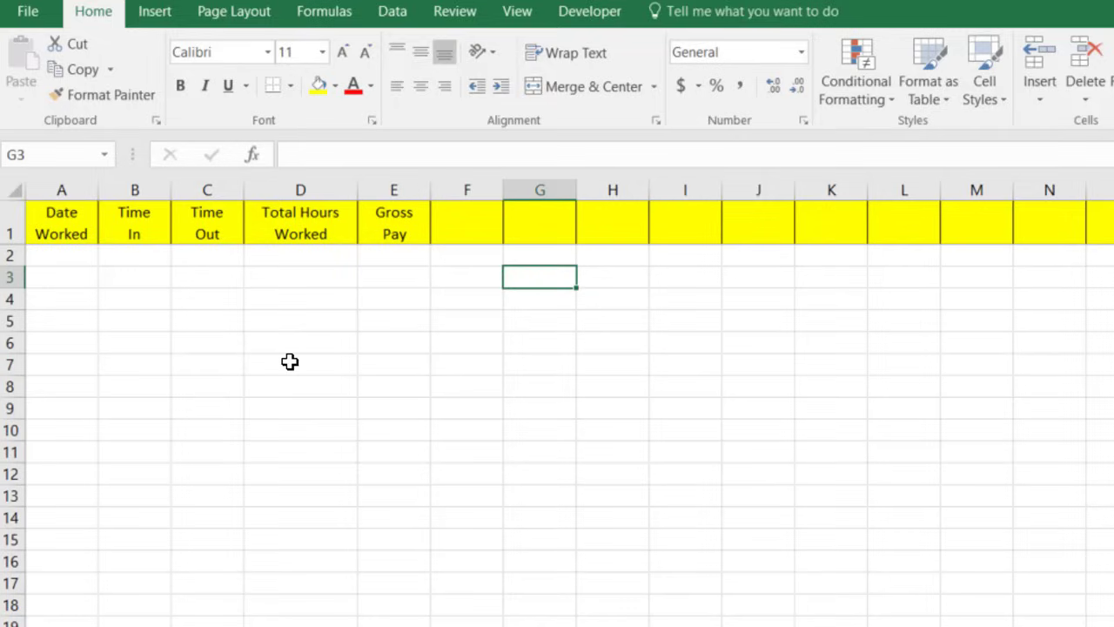
{"action": "left_click", "coordinate": [639, 278]}
{"action": "type", "text": "Hourly"}
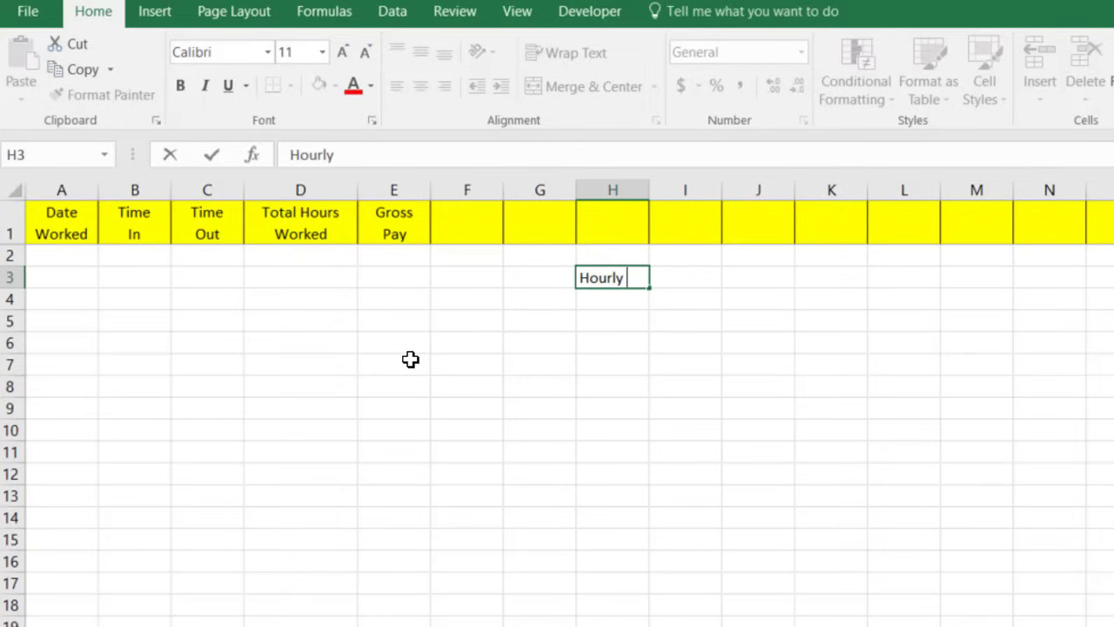
{"action": "type", "text": " Rate"}
{"action": "left_click", "coordinate": [685, 385]}
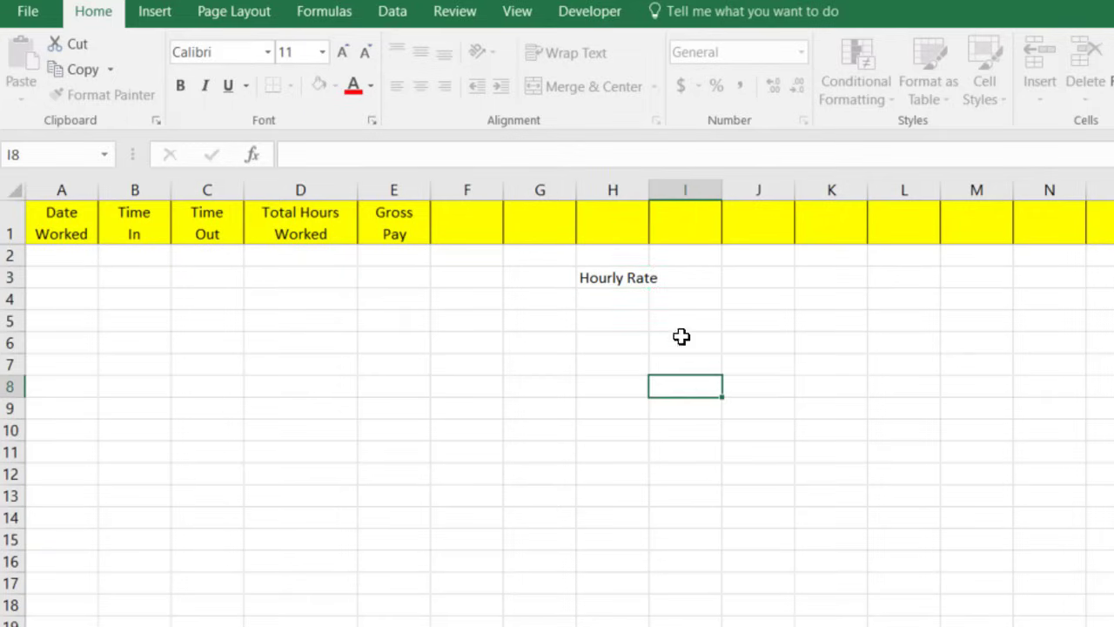
{"action": "left_click", "coordinate": [632, 190]}
{"action": "double_click", "coordinate": [649, 190]}
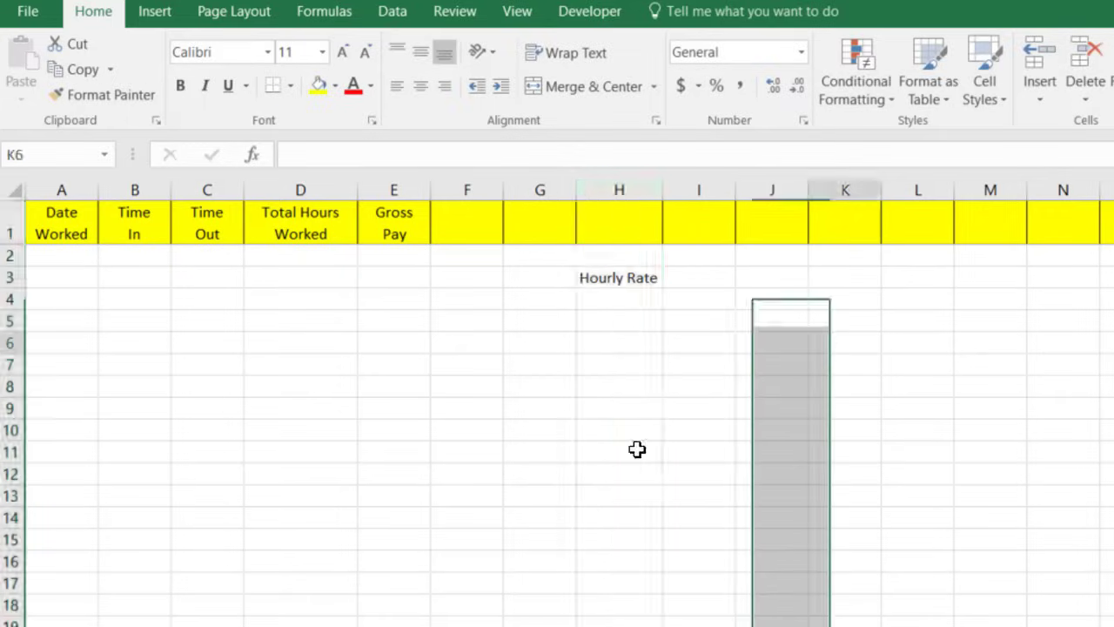
Fill H3 yellow and put borders around H3:H4.
{"action": "left_click", "coordinate": [618, 278]}
{"action": "left_click", "coordinate": [318, 86]}
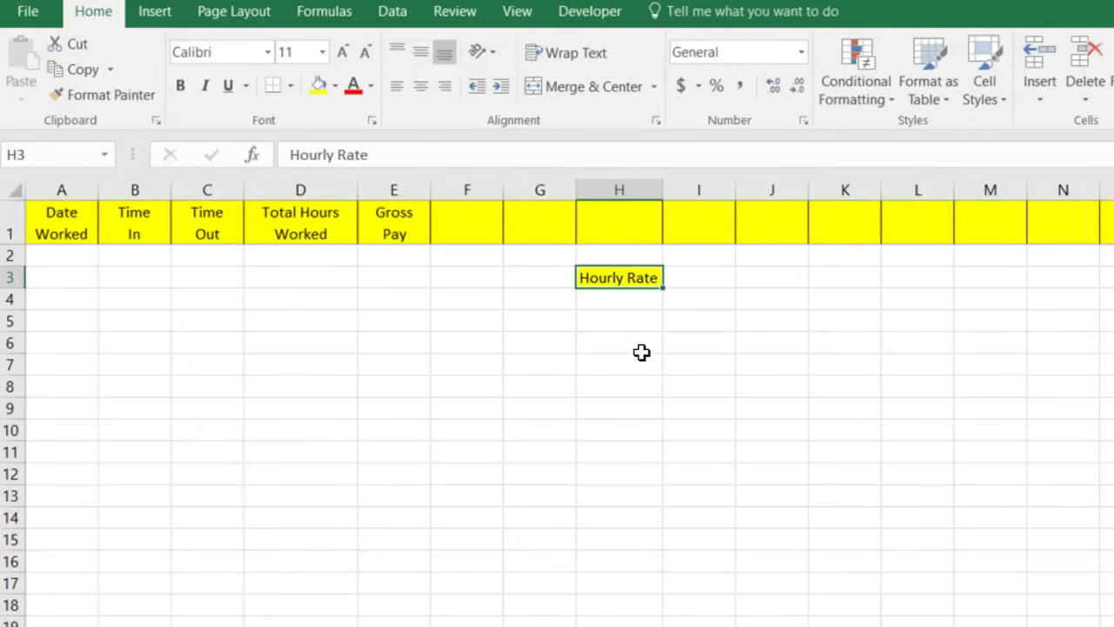
{"action": "left_click", "coordinate": [770, 408]}
{"action": "left_click_drag", "start_coordinate": [627, 278], "coordinate": [633, 297]}
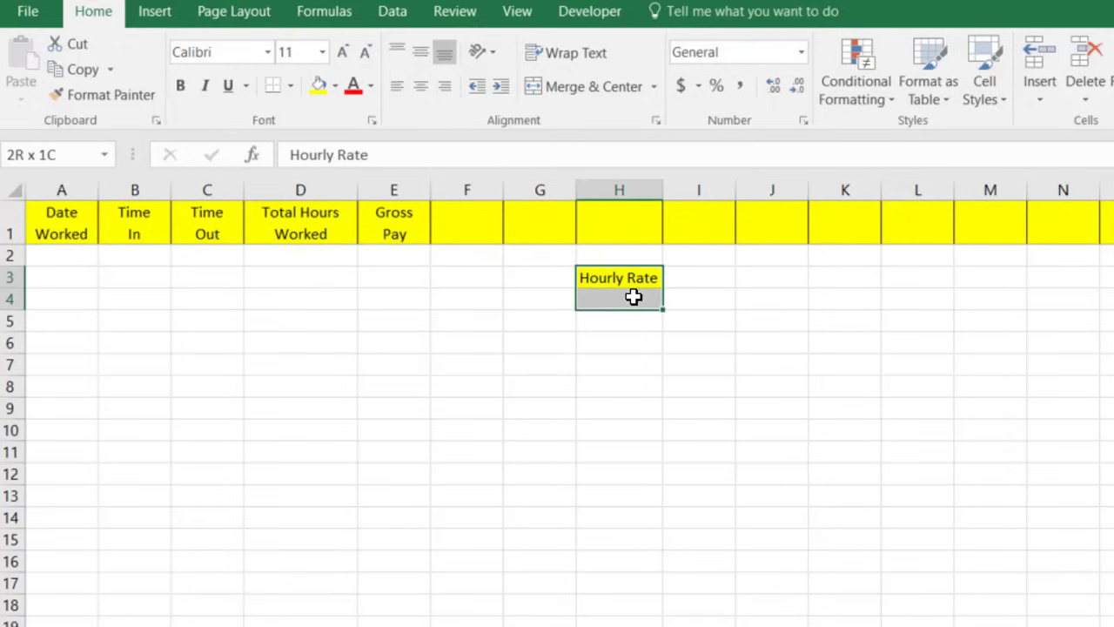
{"action": "left_click", "coordinate": [272, 85]}
{"action": "left_click", "coordinate": [917, 385]}
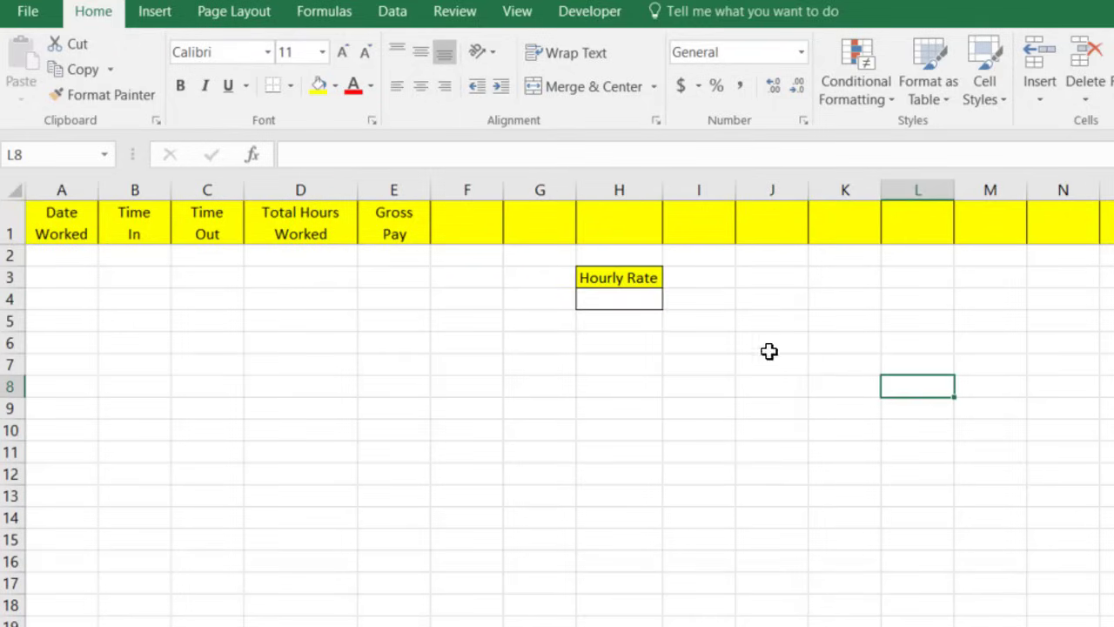
Format H4 as Accounting and enter a rate of 35, showing $35.00.
{"action": "left_click", "coordinate": [636, 302]}
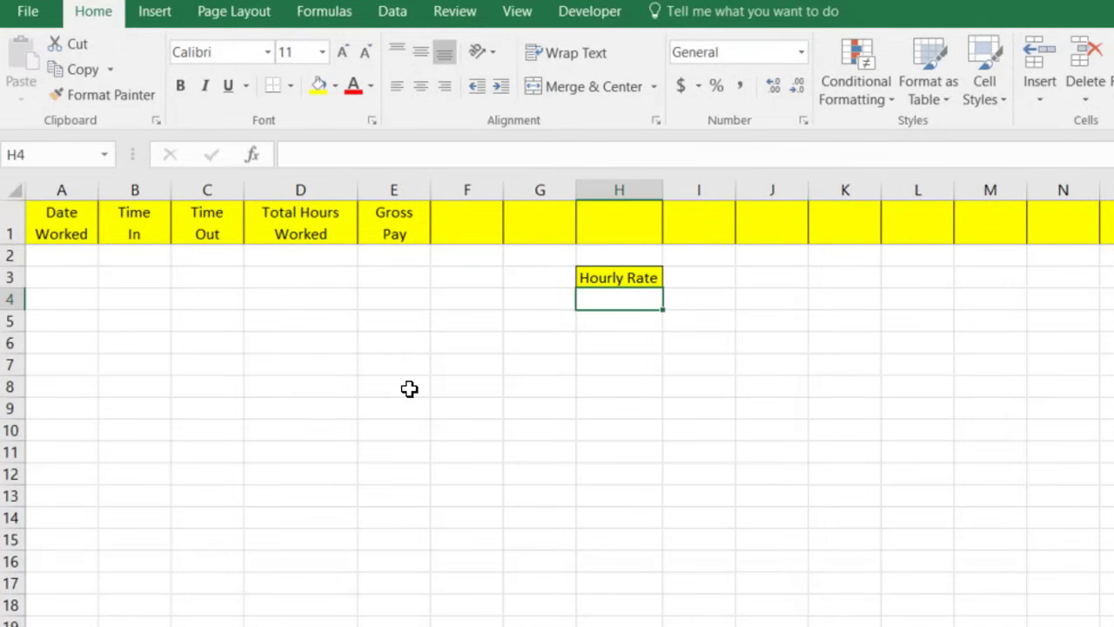
{"action": "left_click", "coordinate": [931, 437]}
{"action": "left_click", "coordinate": [631, 305]}
{"action": "type", "text": "35"}
{"action": "key", "text": "Return"}
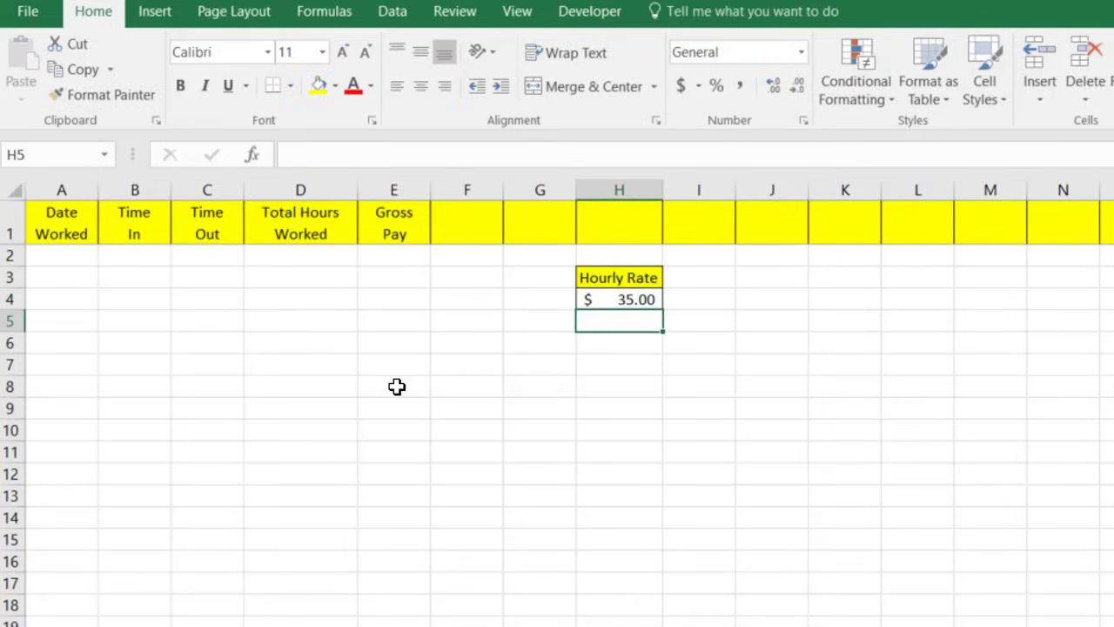
{"action": "left_click", "coordinate": [856, 450]}
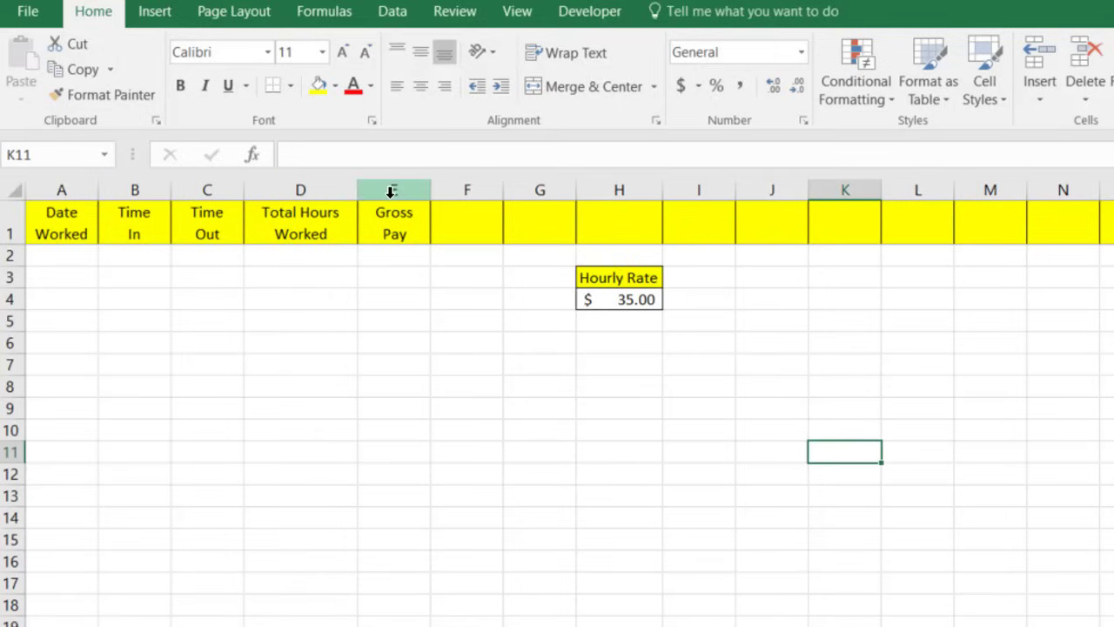
Type Additional Information in F1 and widen column F to fit it.
{"action": "left_click", "coordinate": [463, 228]}
{"action": "type", "text": "Additional I"}
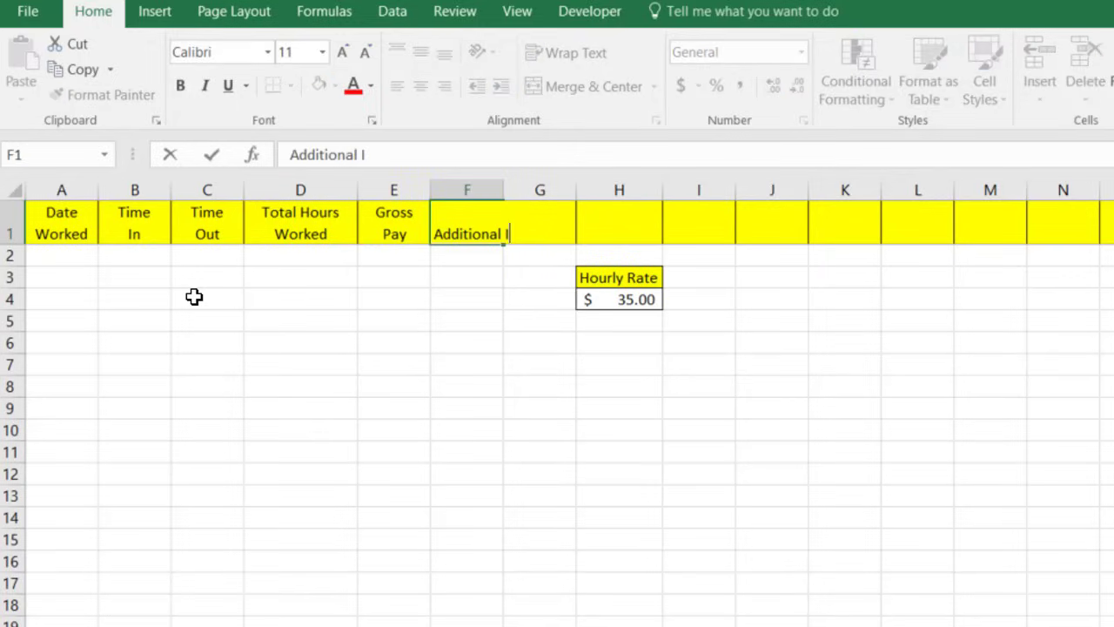
{"action": "type", "text": "nformation"}
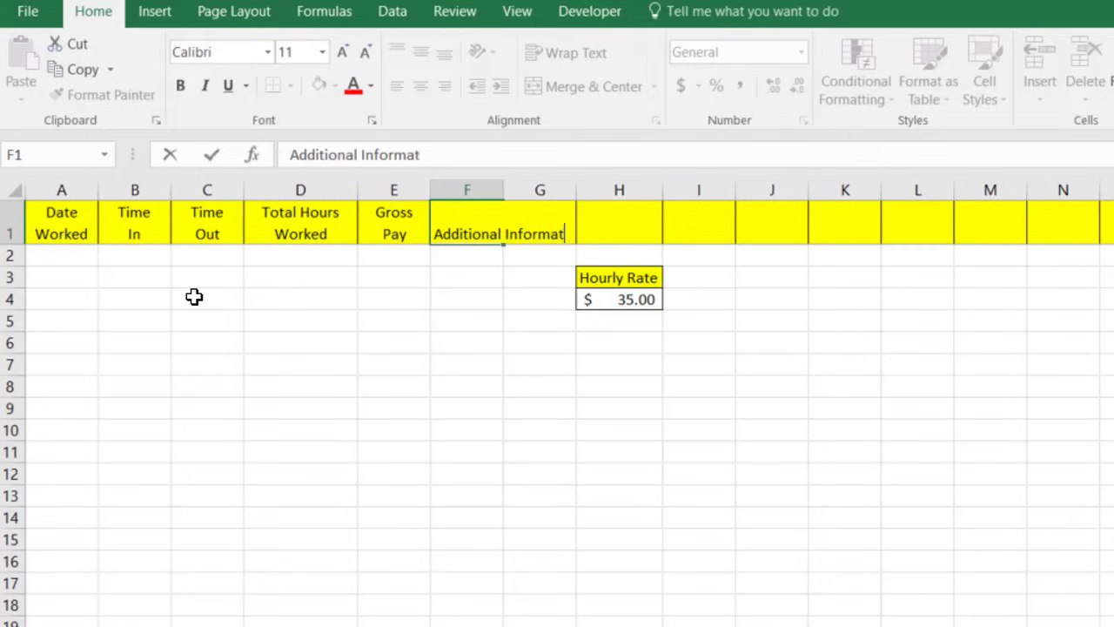
{"action": "left_click", "coordinate": [495, 358]}
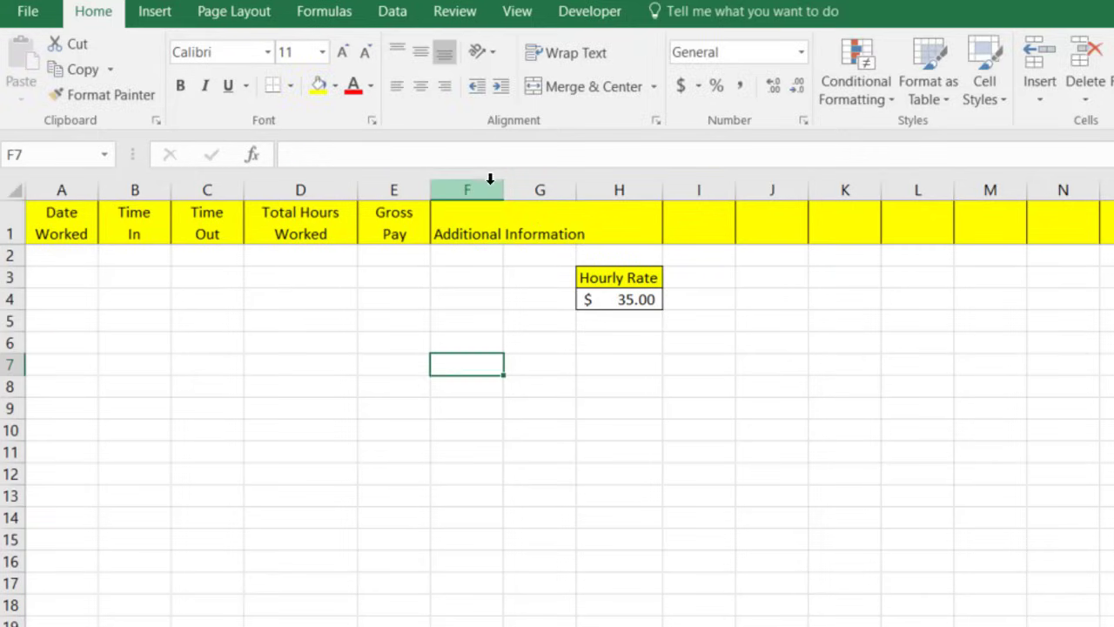
{"action": "left_click", "coordinate": [490, 189]}
{"action": "double_click", "coordinate": [503, 190]}
{"action": "left_click", "coordinate": [787, 472]}
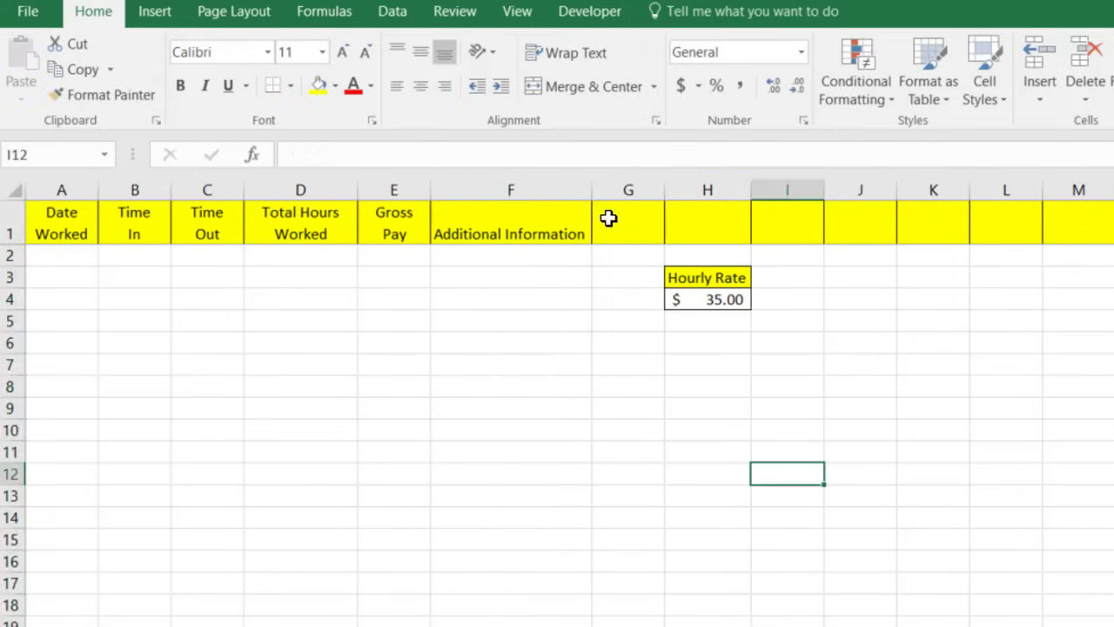
{"action": "left_click_drag", "start_coordinate": [591, 194], "coordinate": [740, 191]}
Turn on Wrap text for column F through Format Cells > Alignment.
{"action": "left_click", "coordinate": [574, 187]}
{"action": "right_click", "coordinate": [573, 187]}
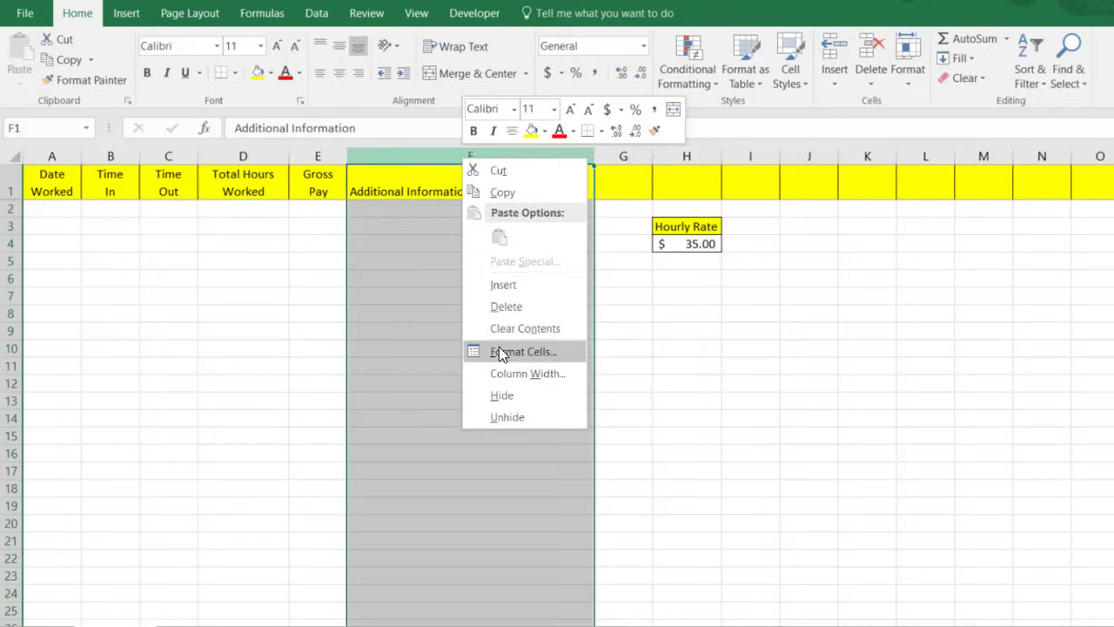
{"action": "left_click", "coordinate": [500, 351]}
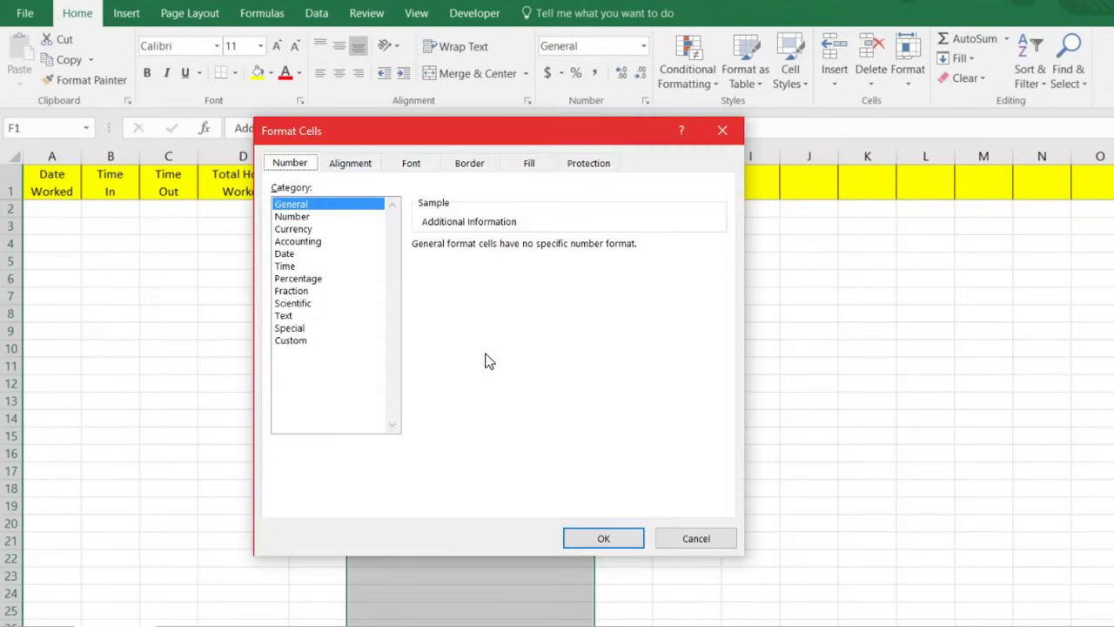
{"action": "left_click", "coordinate": [346, 164]}
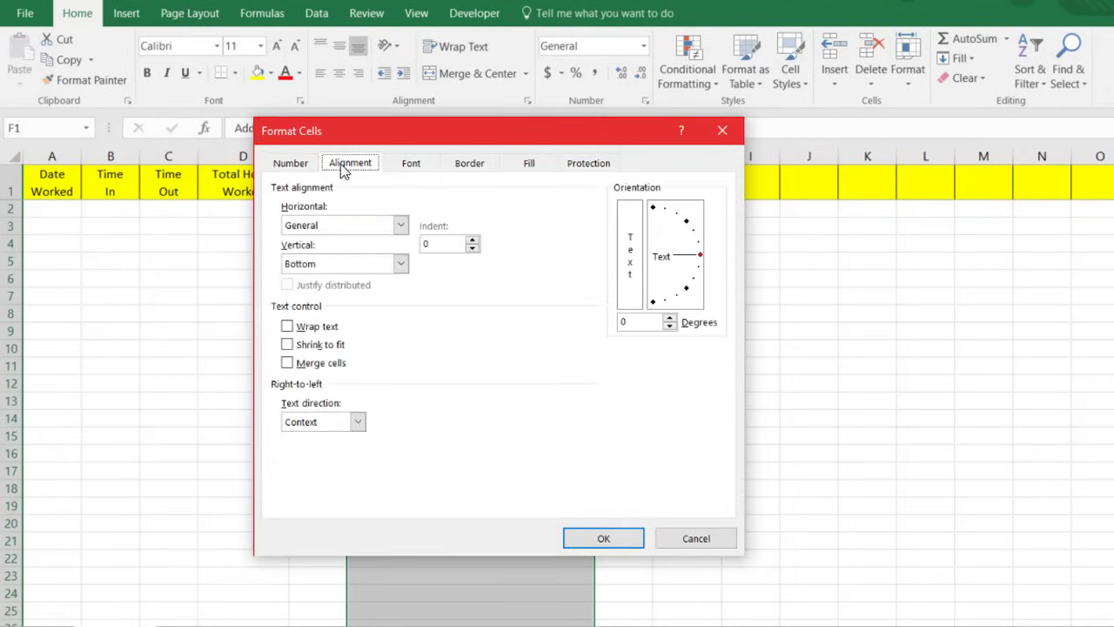
{"action": "left_click", "coordinate": [339, 327]}
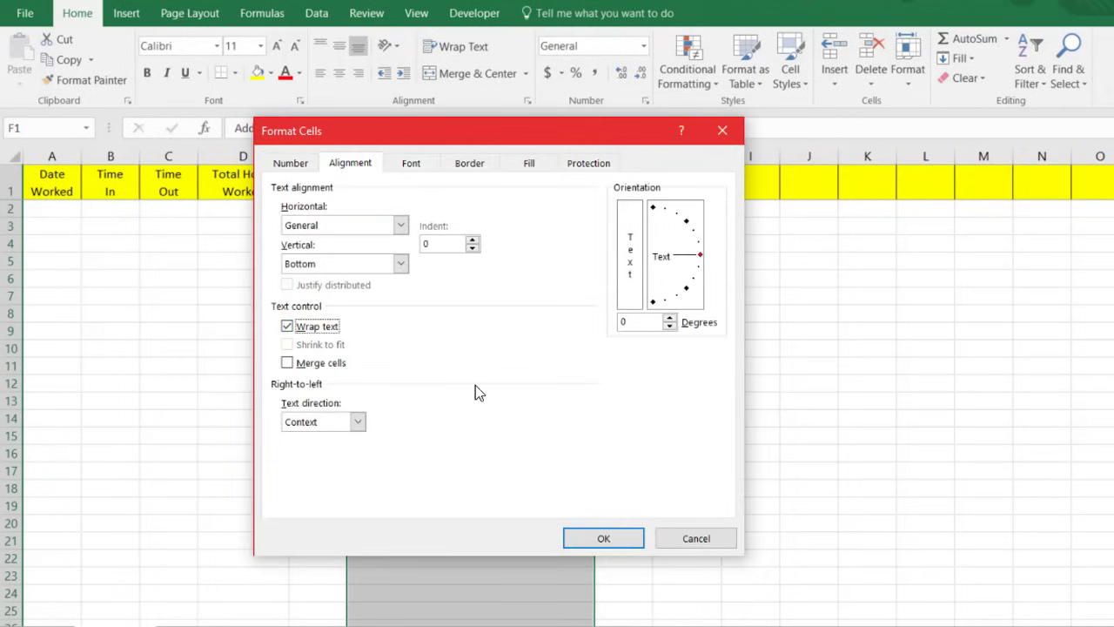
{"action": "left_click", "coordinate": [603, 538]}
{"action": "left_click", "coordinate": [867, 453]}
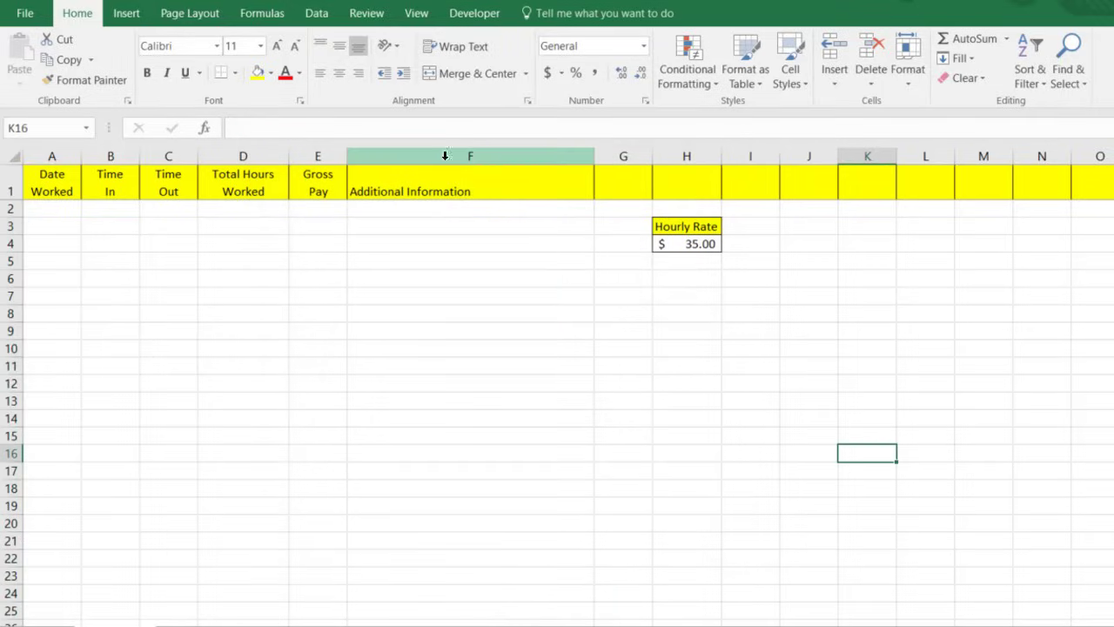
{"action": "left_click", "coordinate": [444, 155]}
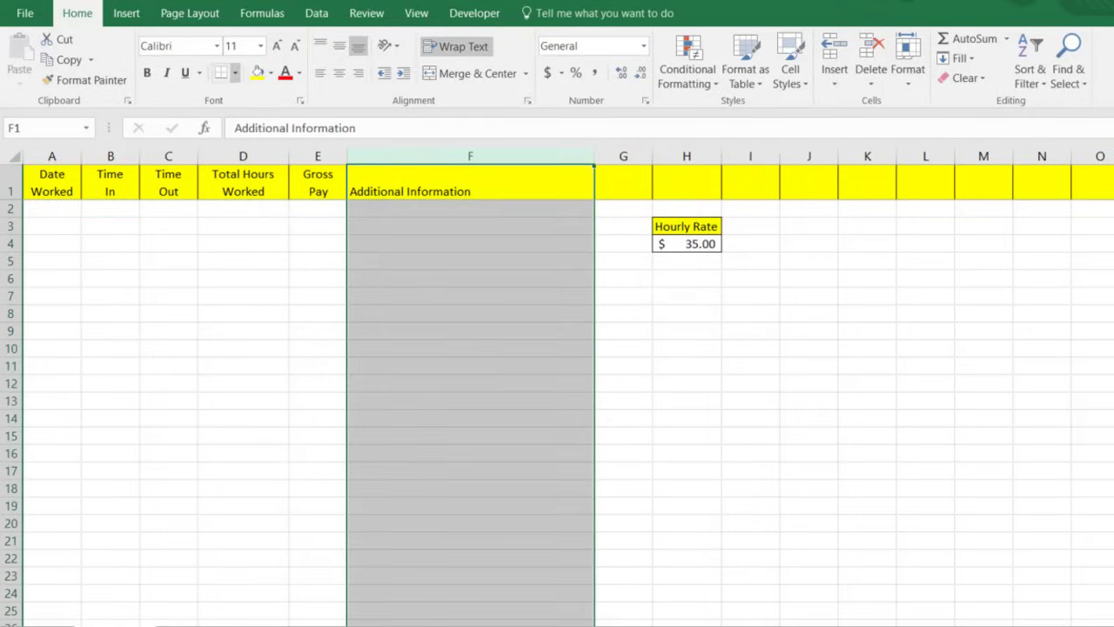
Apply All Borders to column F, then to columns A through E.
{"action": "left_click", "coordinate": [235, 74]}
{"action": "left_click", "coordinate": [292, 228]}
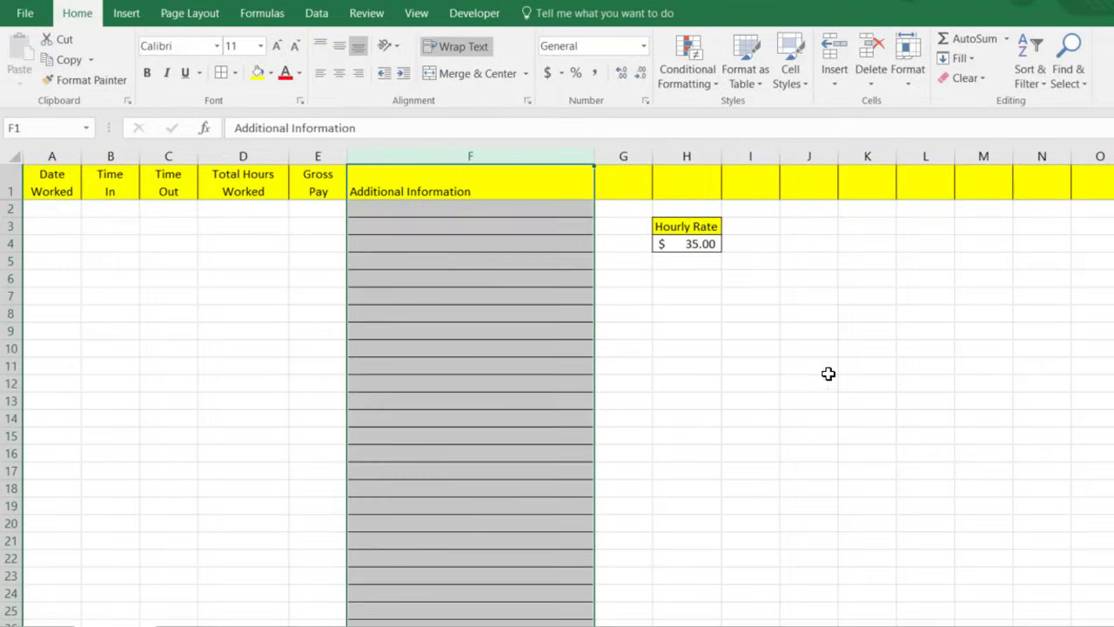
{"action": "left_click", "coordinate": [839, 378]}
{"action": "left_click_drag", "start_coordinate": [52, 156], "coordinate": [315, 161]}
{"action": "left_click", "coordinate": [221, 76]}
{"action": "left_click", "coordinate": [490, 296]}
{"action": "left_click", "coordinate": [67, 206]}
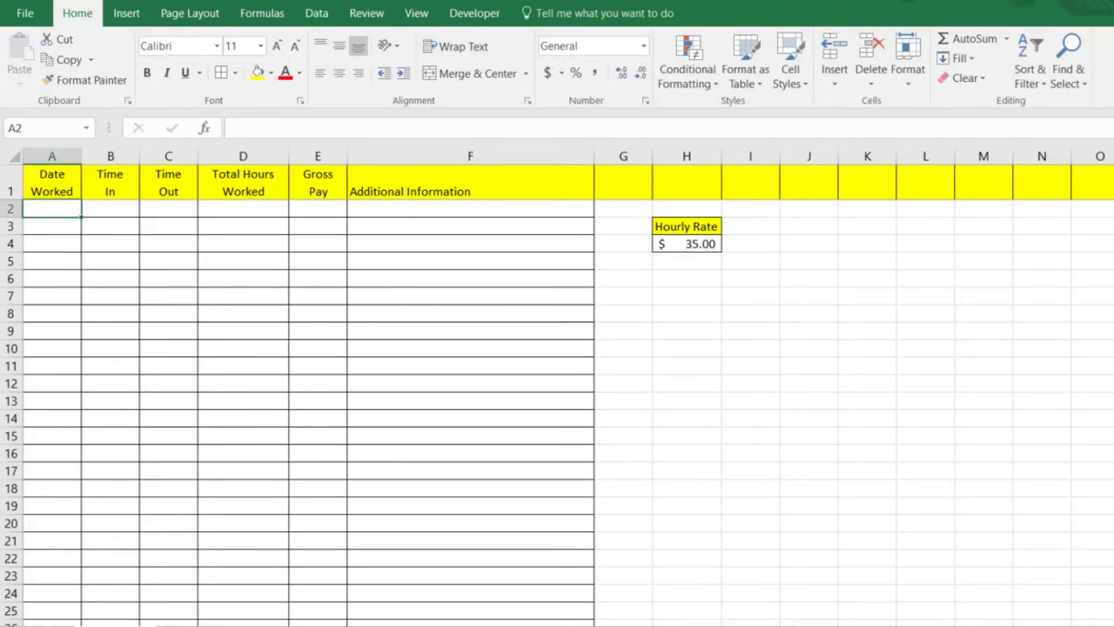
{"action": "left_click", "coordinate": [52, 156]}
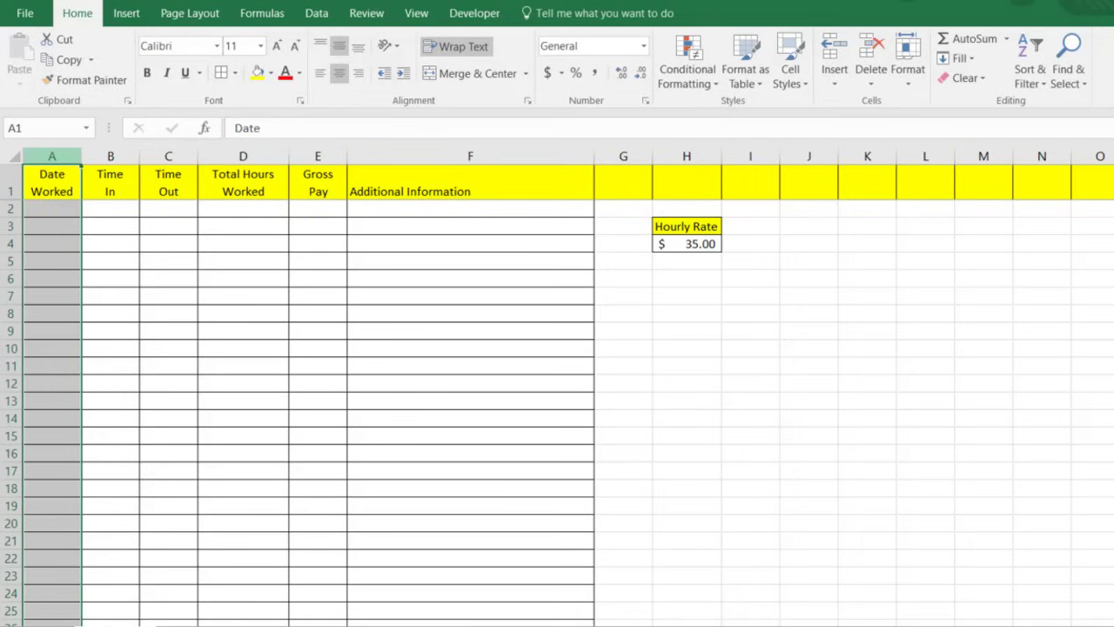
Format column A with the long weekday Date type (Wednesday, March 14, 2012).
{"action": "right_click", "coordinate": [51, 160]}
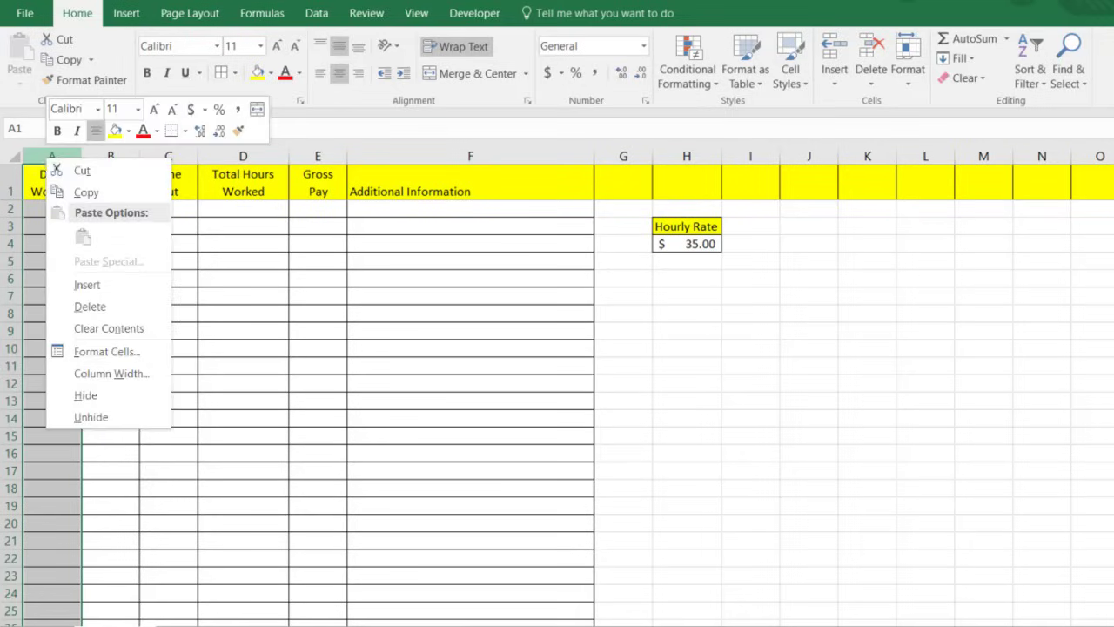
{"action": "left_click", "coordinate": [87, 351]}
{"action": "left_click", "coordinate": [56, 159]}
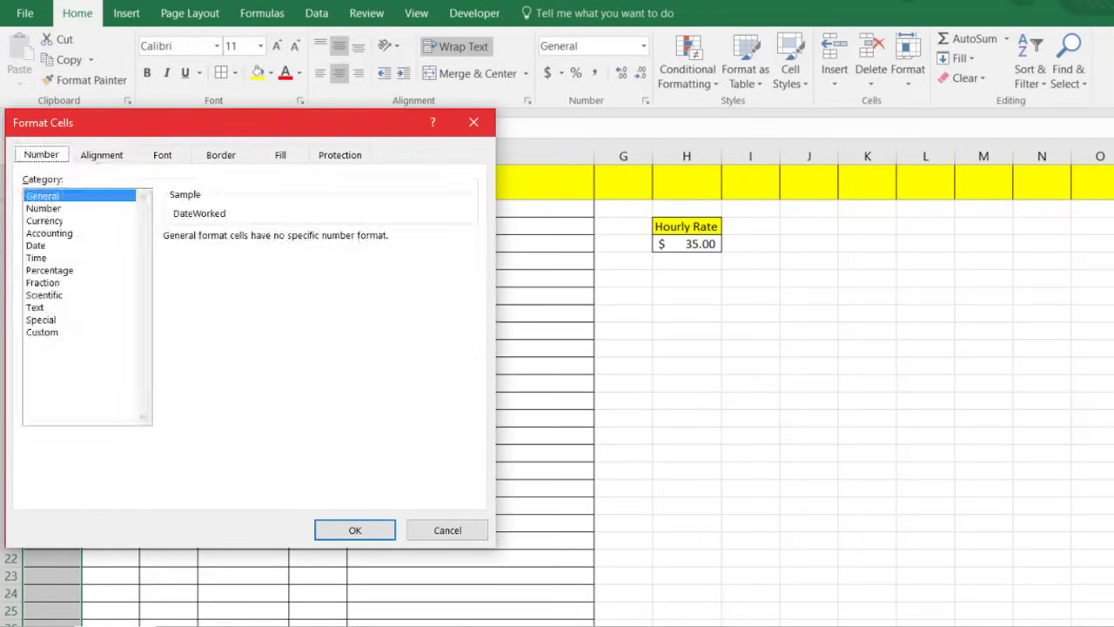
{"action": "left_click", "coordinate": [47, 245]}
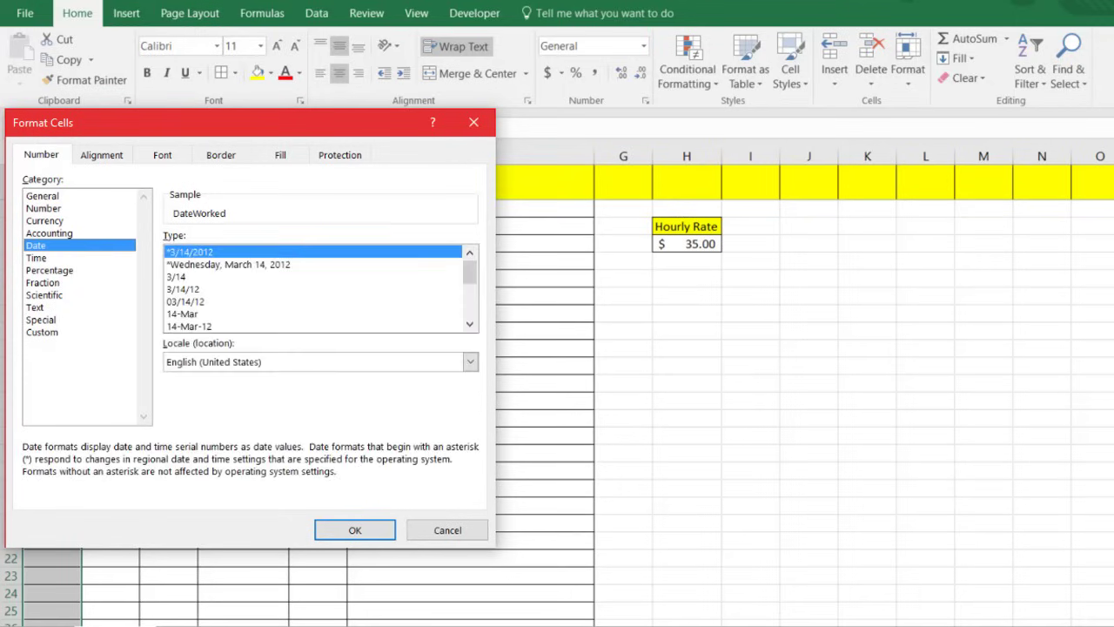
{"action": "left_click", "coordinate": [202, 265]}
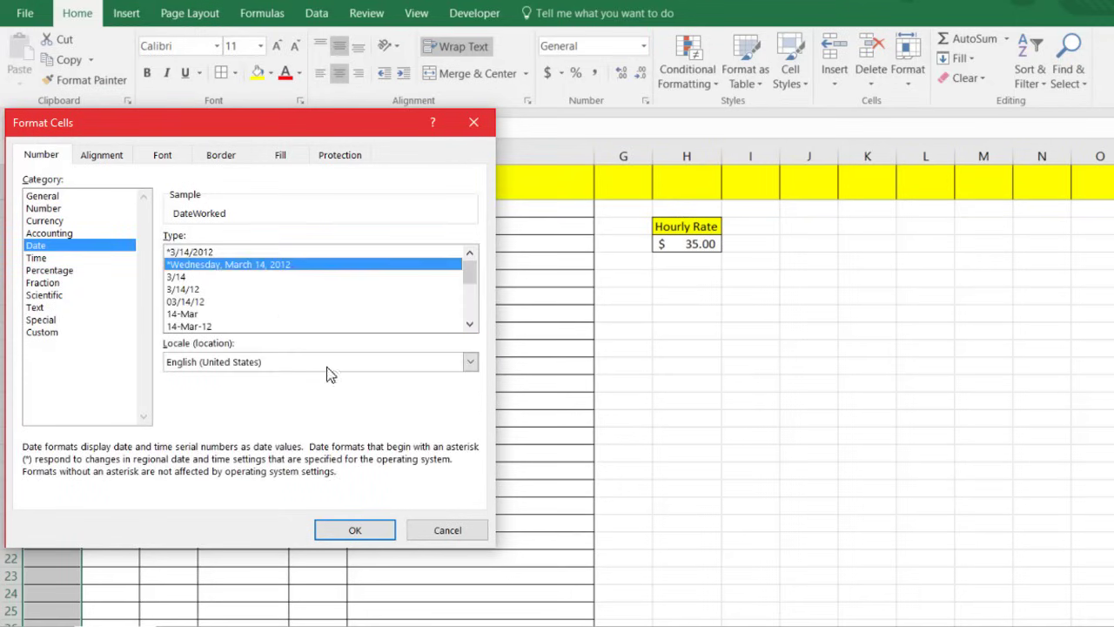
{"action": "left_click", "coordinate": [351, 530]}
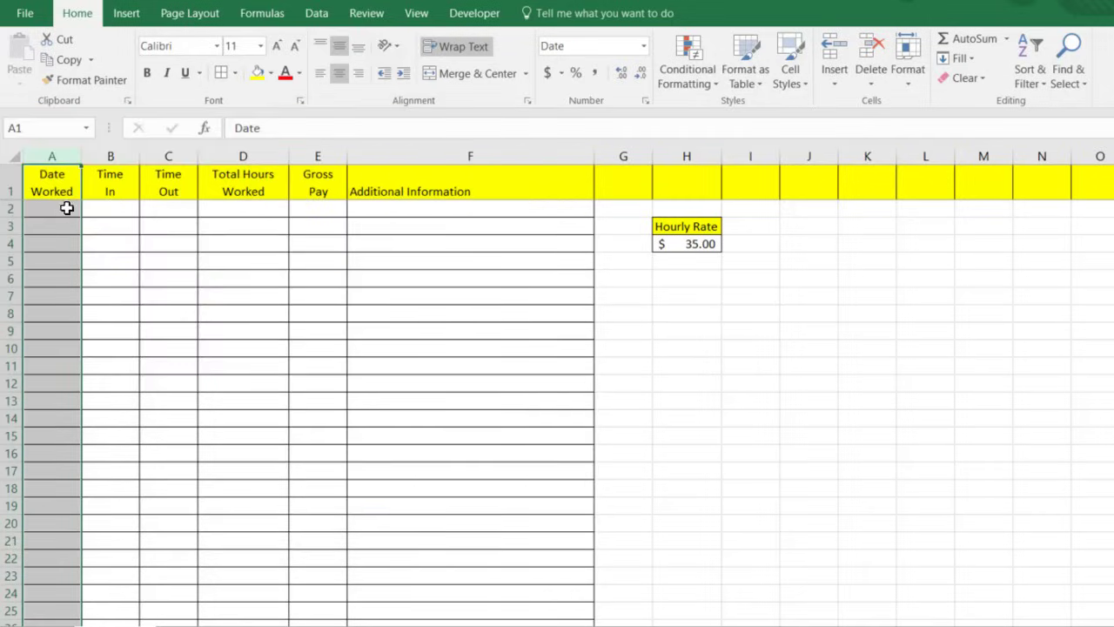
Enter 05/04/2017 in A2 and autofit column A to show Thursday, May 4, 2017.
{"action": "left_click", "coordinate": [65, 208]}
{"action": "type", "text": "05"}
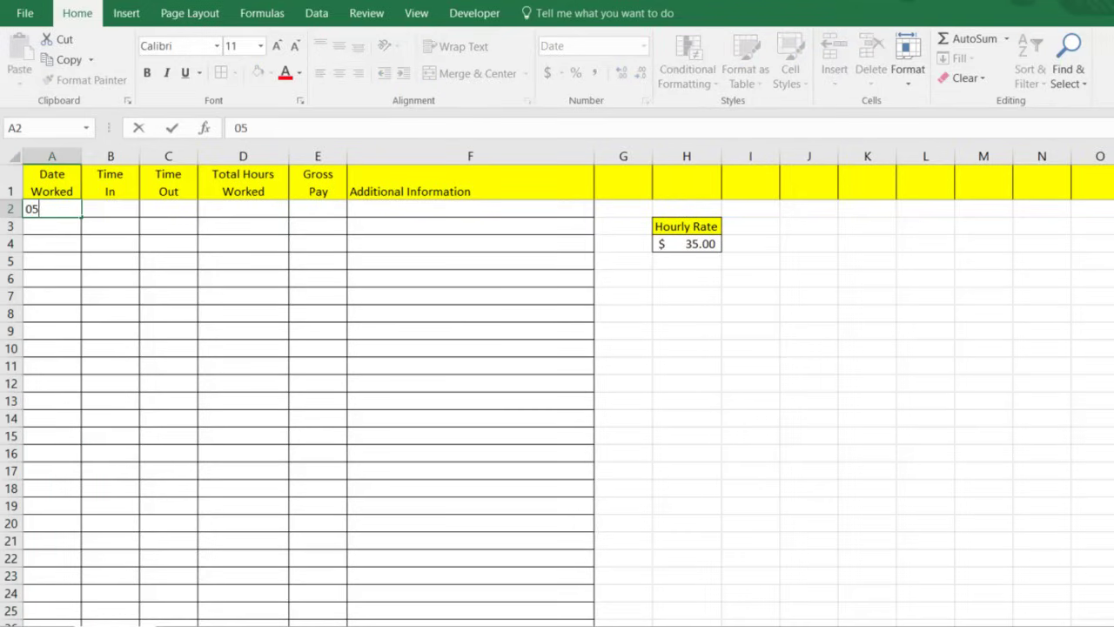
{"action": "type", "text": "/04/2017"}
{"action": "key", "text": "Tab"}
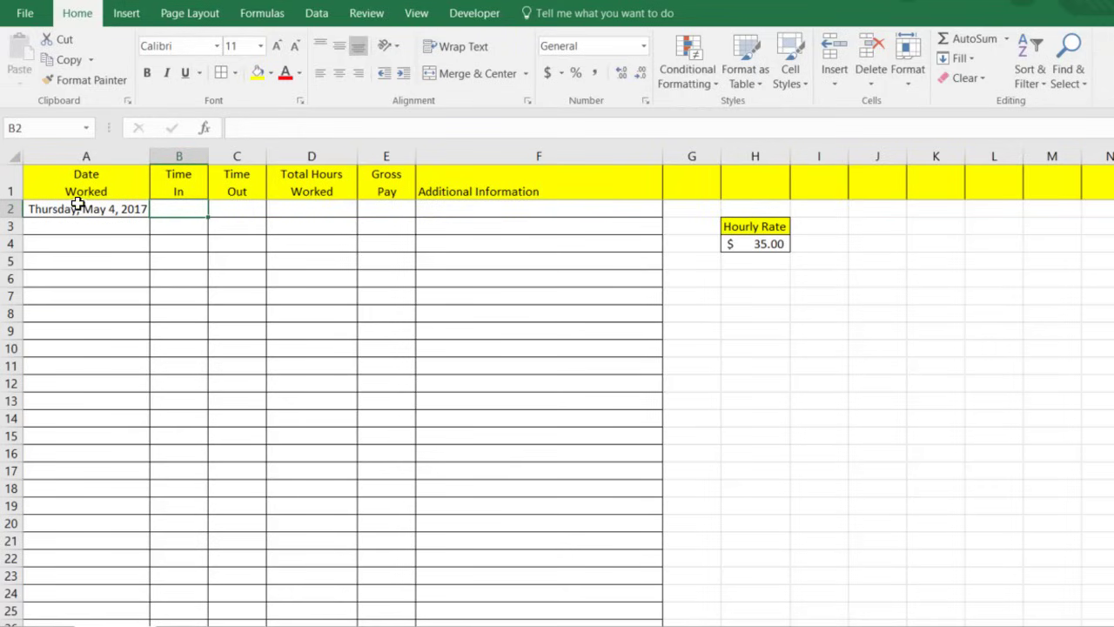
{"action": "left_click", "coordinate": [113, 155]}
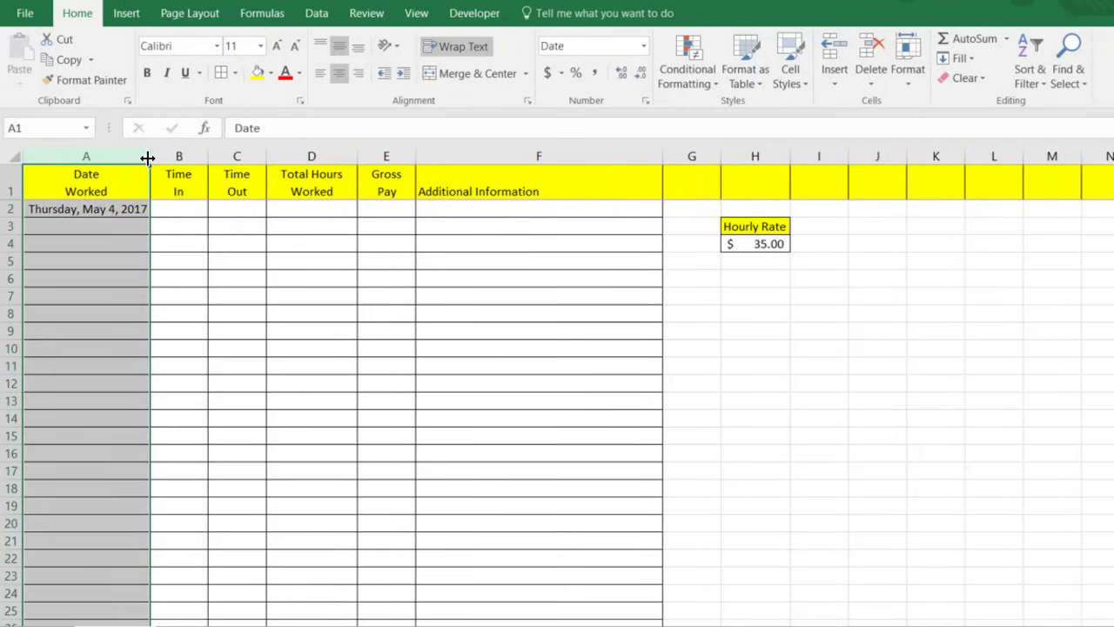
{"action": "left_click_drag", "start_coordinate": [148, 157], "coordinate": [174, 157]}
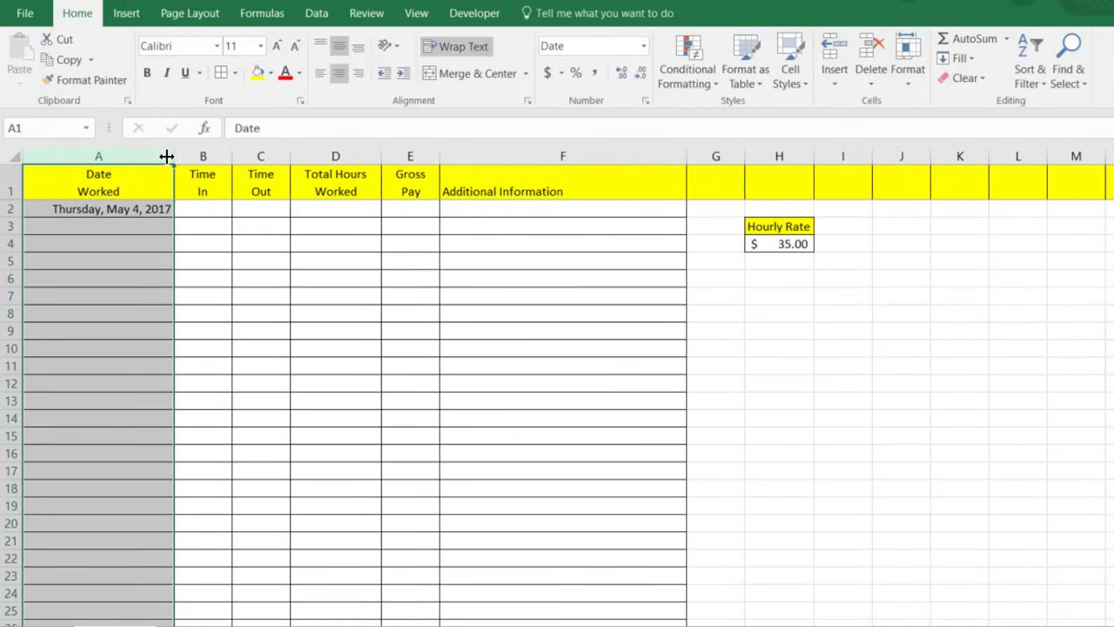
{"action": "double_click", "coordinate": [166, 156]}
{"action": "left_click", "coordinate": [179, 291]}
{"action": "left_click", "coordinate": [178, 209]}
{"action": "left_click", "coordinate": [179, 155]}
{"action": "left_click_drag", "start_coordinate": [179, 157], "coordinate": [231, 158]}
Format columns B and C with the 1:30 PM time style.
{"action": "right_click", "coordinate": [228, 160]}
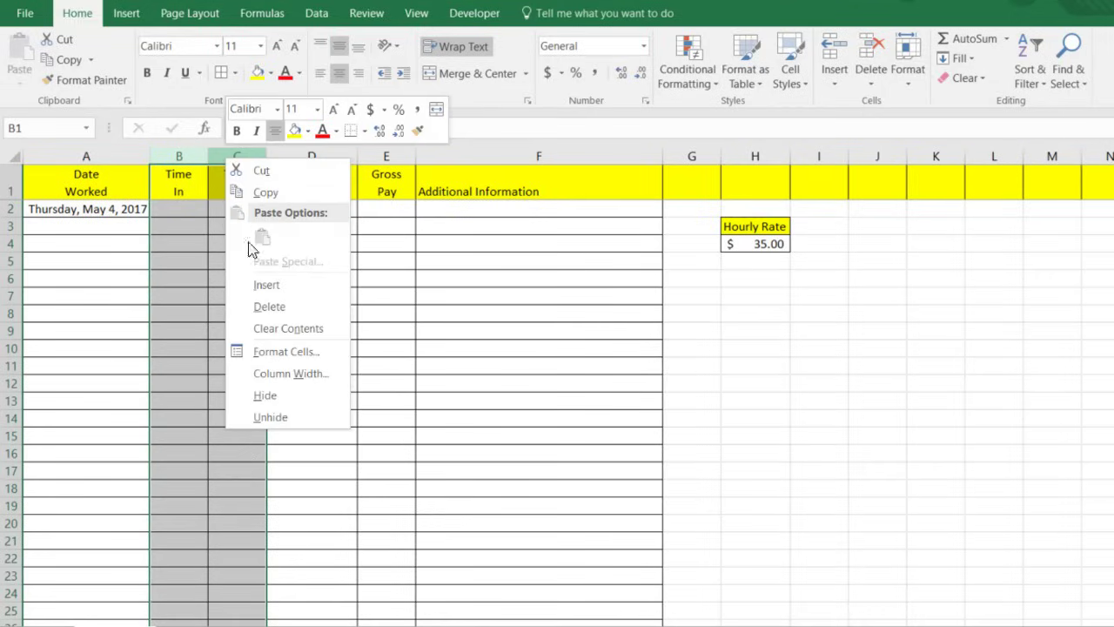
{"action": "left_click", "coordinate": [263, 352]}
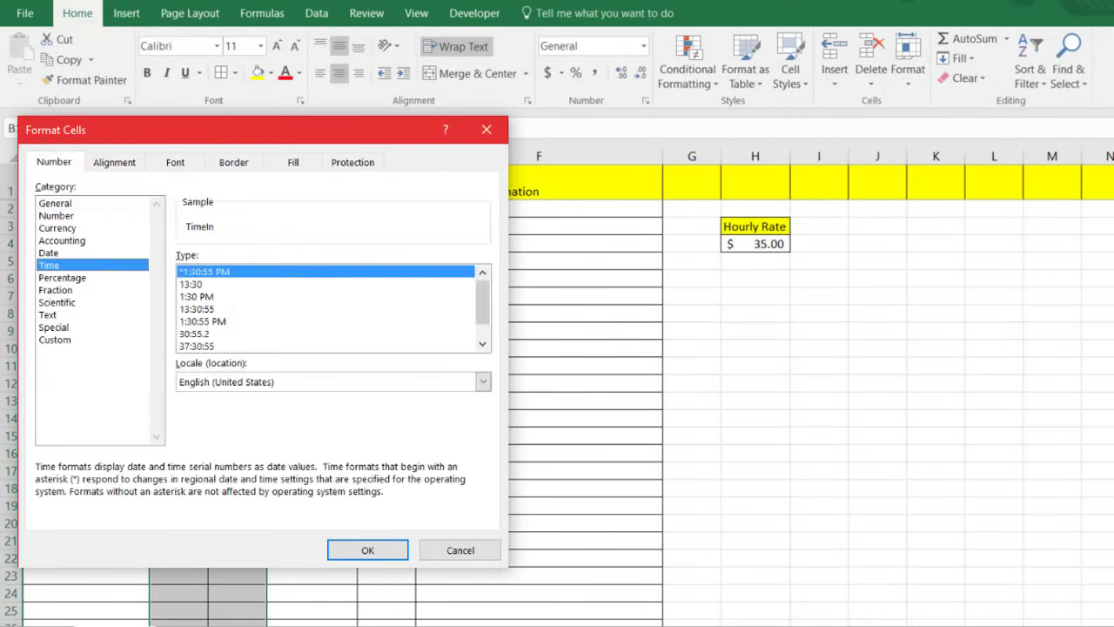
{"action": "left_click", "coordinate": [217, 298]}
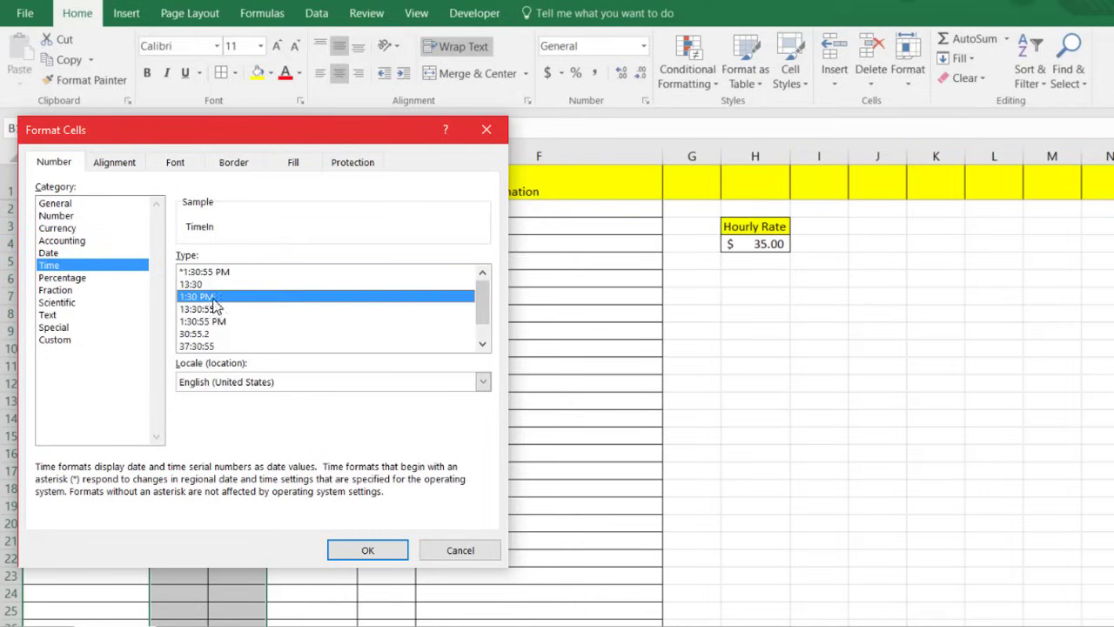
{"action": "left_click", "coordinate": [365, 549]}
Enter 7:00 AM in B2 and 5:00 PM in C2.
{"action": "left_click", "coordinate": [311, 314]}
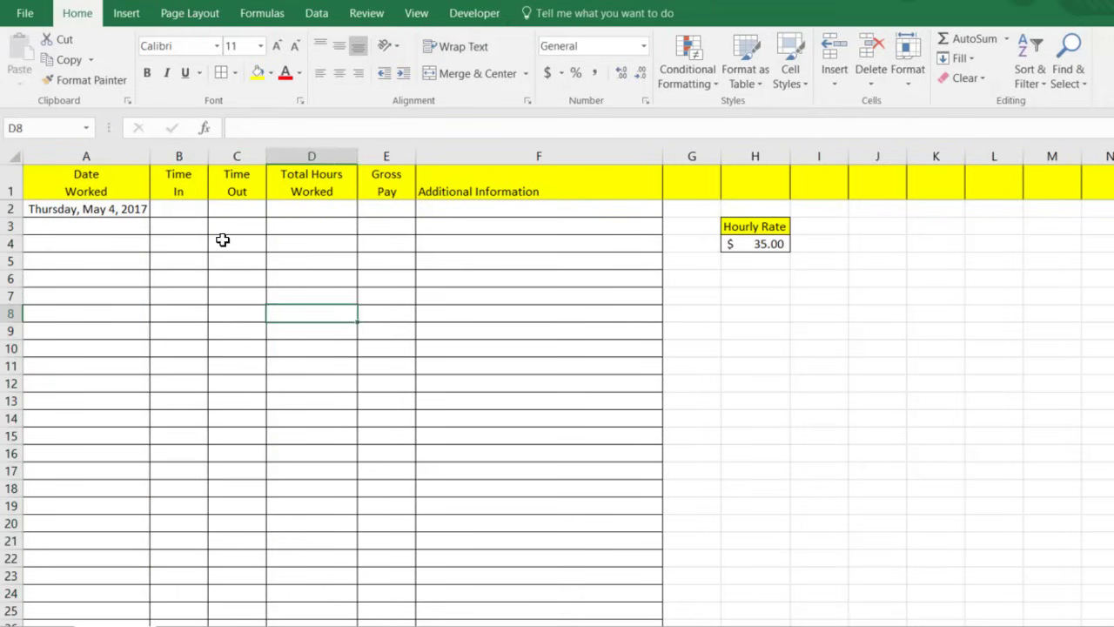
{"action": "left_click", "coordinate": [237, 243]}
{"action": "left_click", "coordinate": [178, 209]}
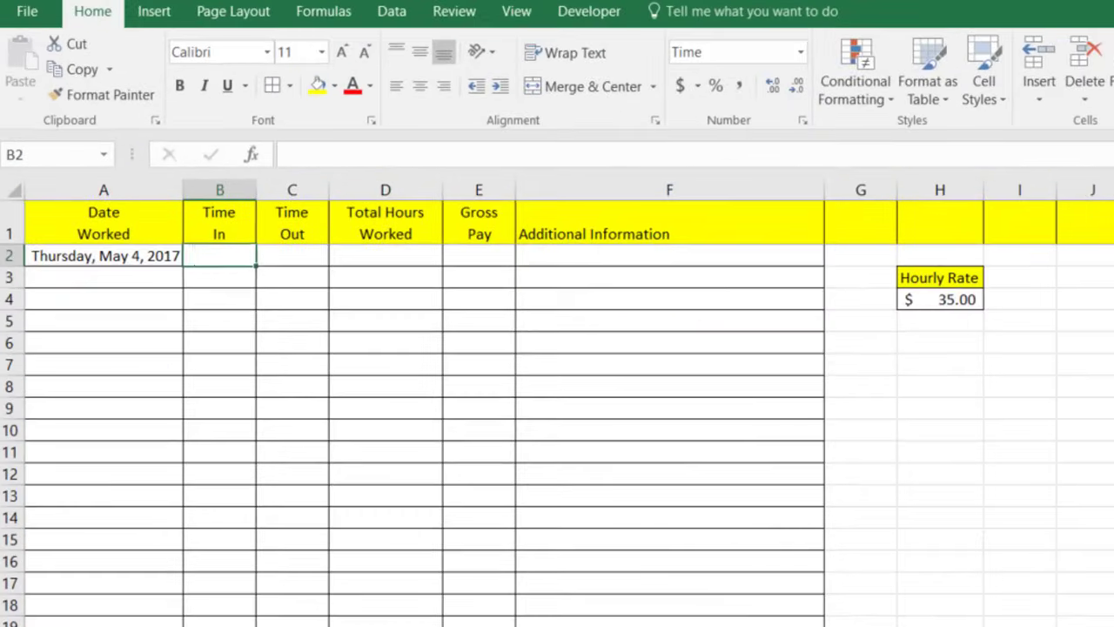
{"action": "type", "text": "7:00 AM"}
{"action": "key", "text": "Tab"}
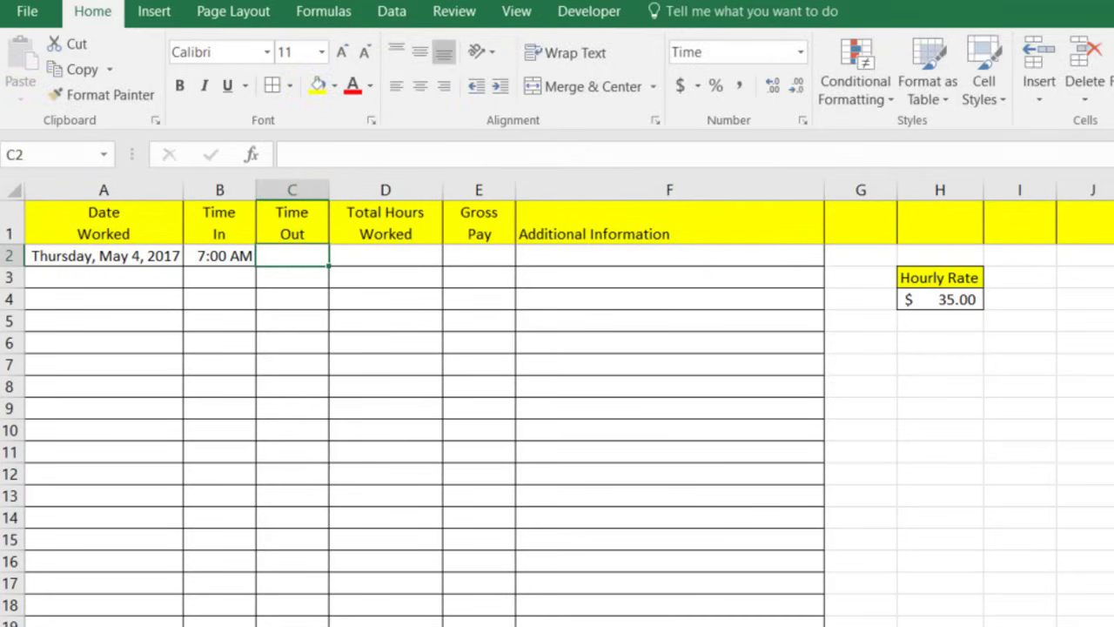
{"action": "type", "text": "5:00 PM"}
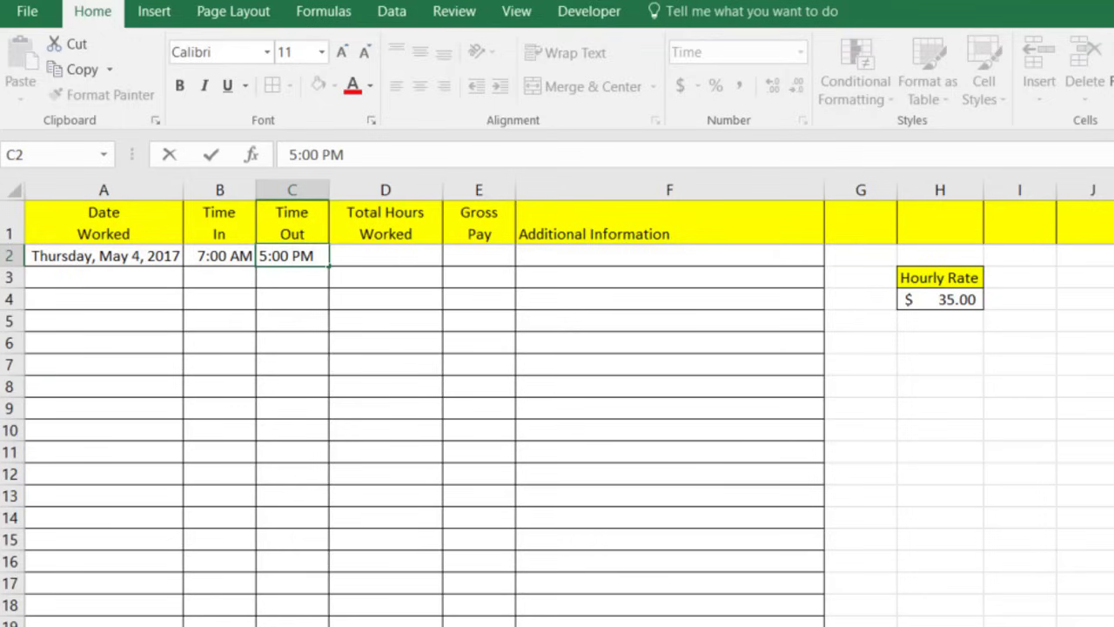
{"action": "key", "text": "Return"}
{"action": "left_click", "coordinate": [234, 343]}
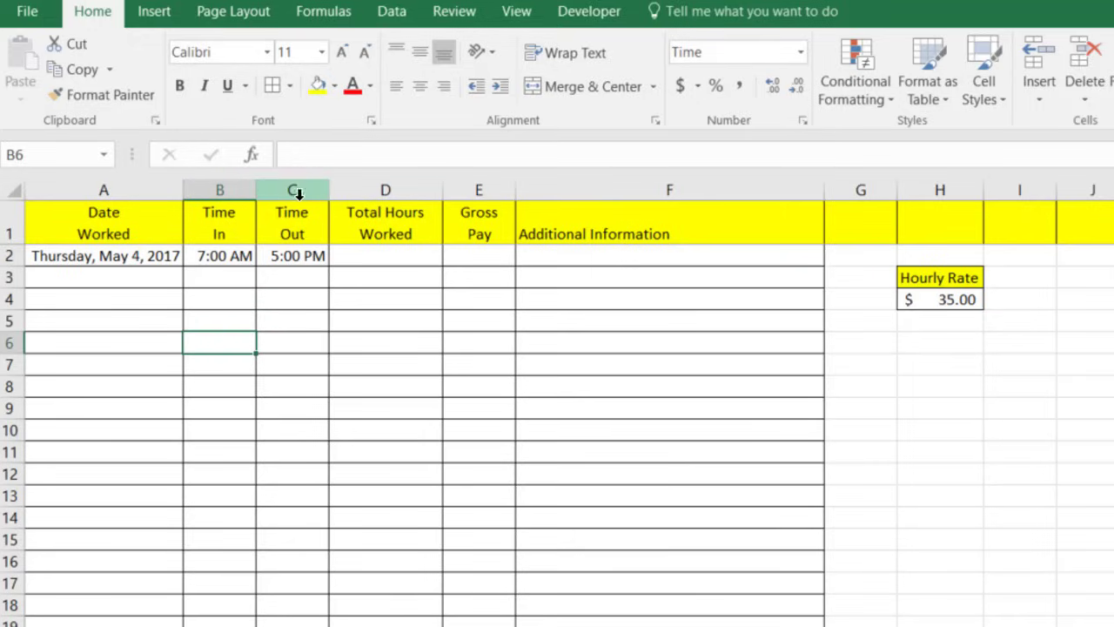
Fill the date down into A3 (Friday, May 5, 2017) and A4 (Saturday, May 6, 2017).
{"action": "left_click_drag", "start_coordinate": [300, 191], "coordinate": [219, 191]}
{"action": "left_click", "coordinate": [162, 183]}
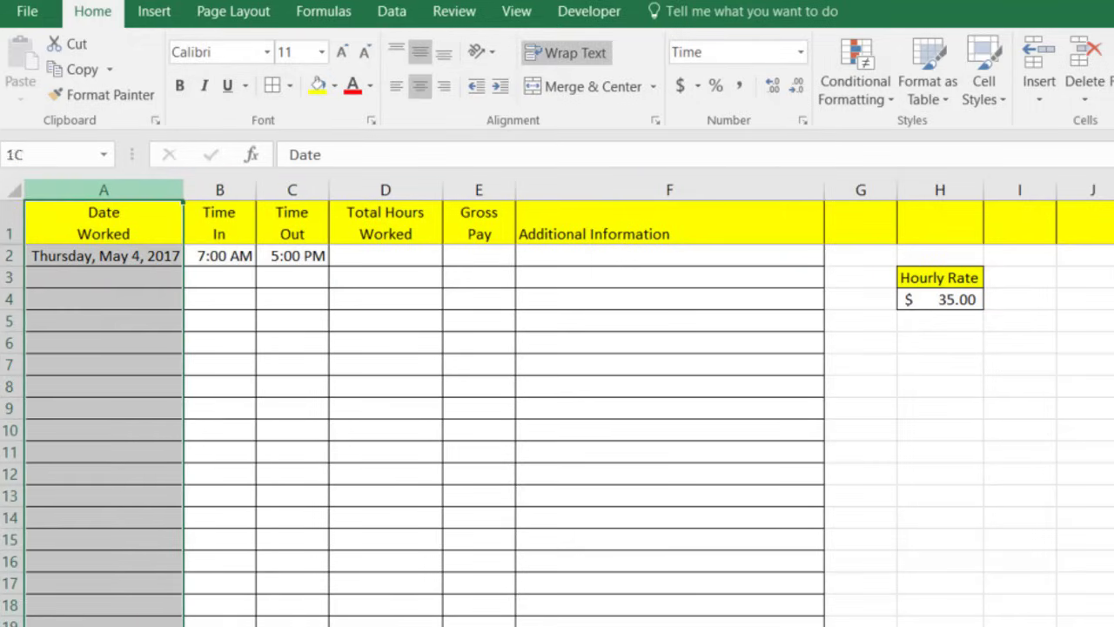
{"action": "left_click", "coordinate": [143, 279]}
{"action": "left_click", "coordinate": [159, 261]}
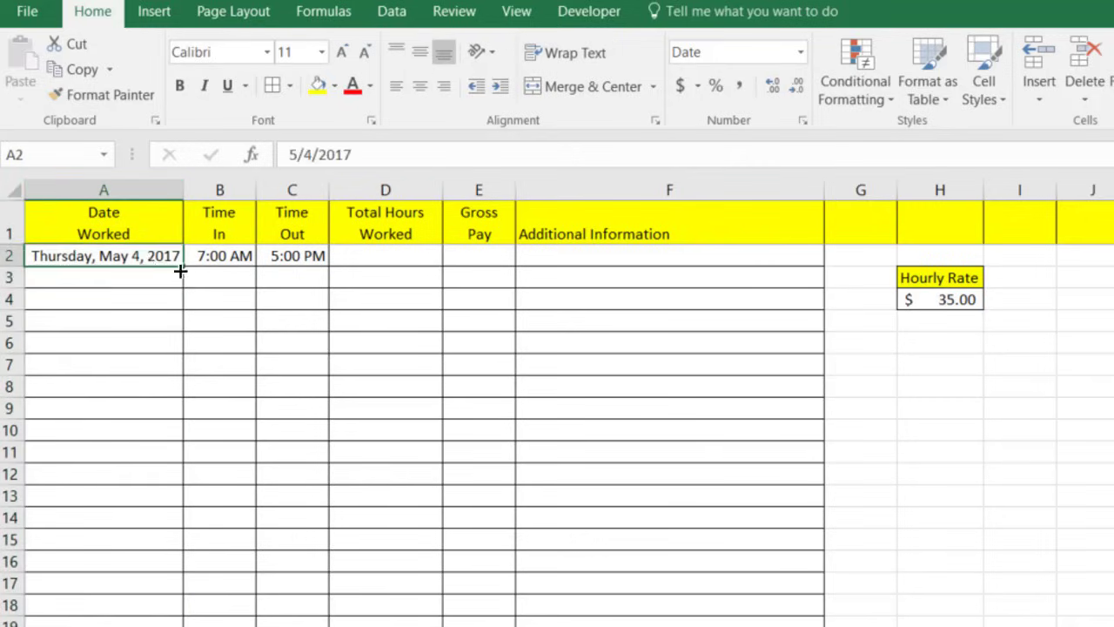
{"action": "left_click_drag", "start_coordinate": [181, 268], "coordinate": [178, 281]}
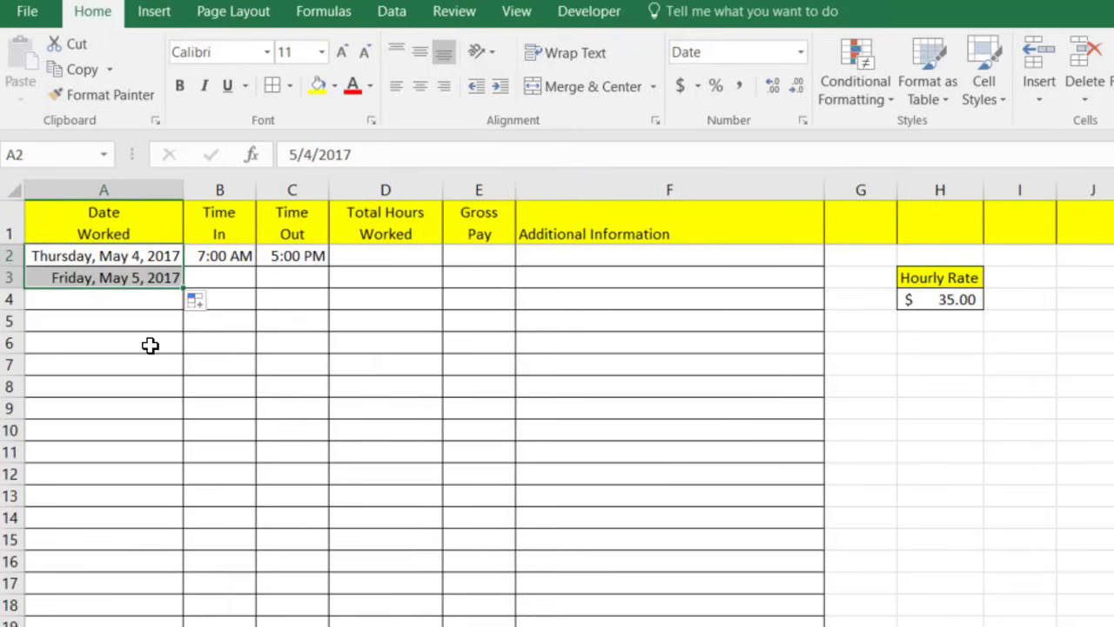
{"action": "left_click", "coordinate": [151, 346]}
{"action": "left_click", "coordinate": [152, 285]}
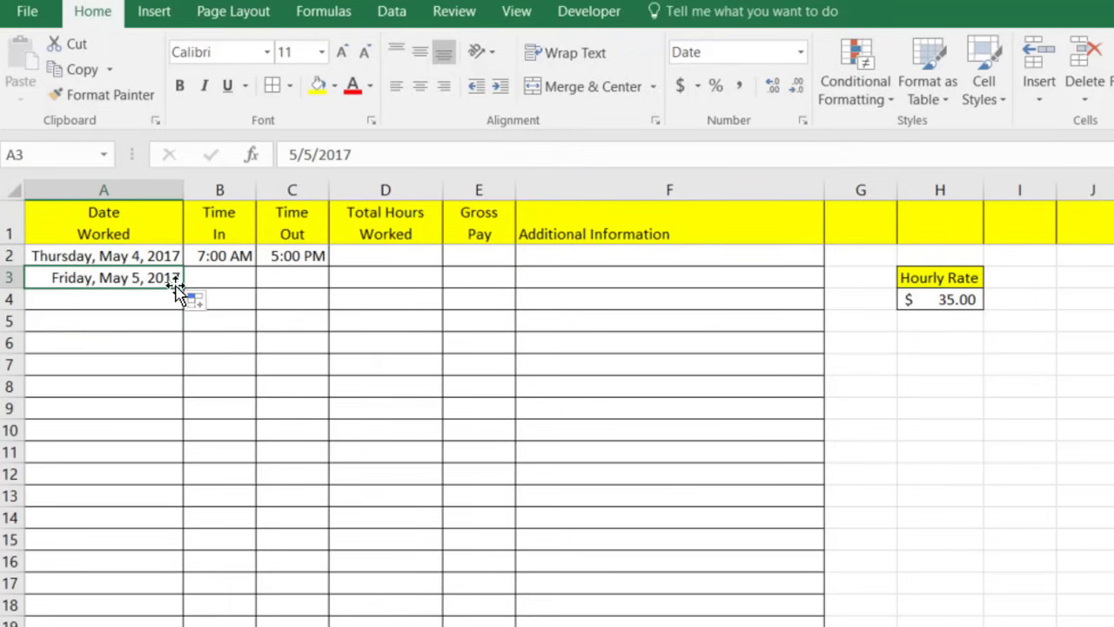
{"action": "left_click_drag", "start_coordinate": [182, 288], "coordinate": [171, 300]}
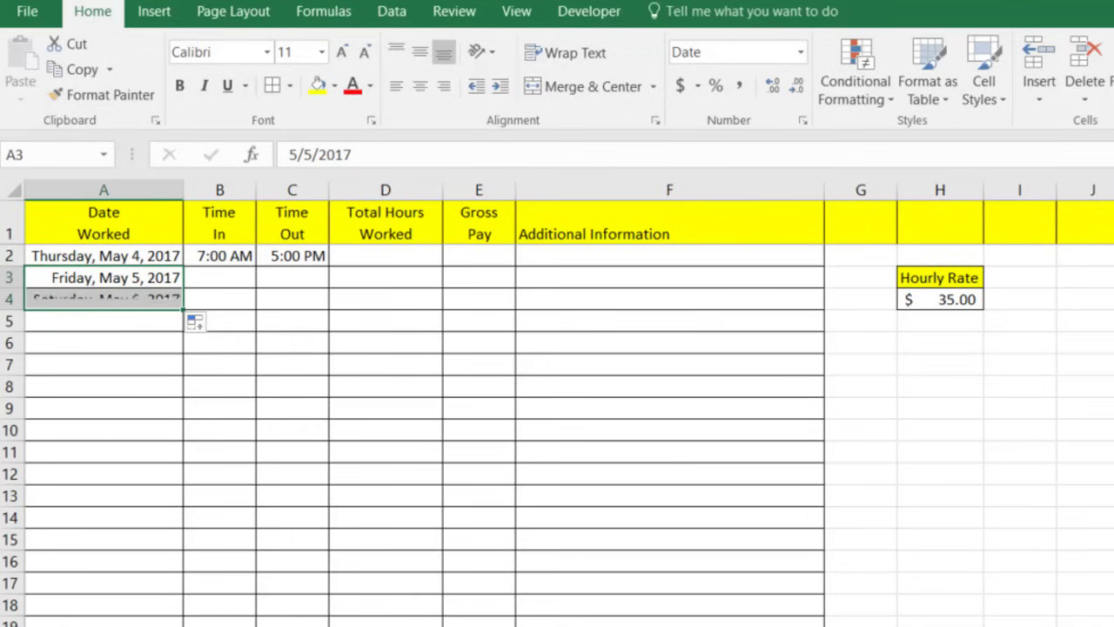
{"action": "left_click", "coordinate": [144, 365]}
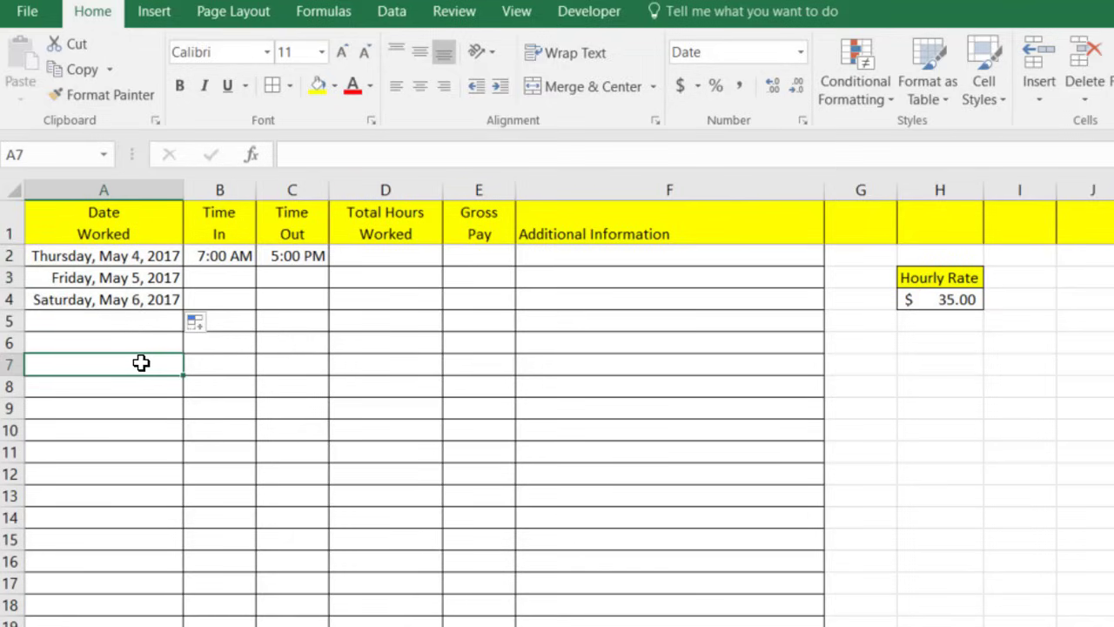
{"action": "left_click", "coordinate": [113, 296]}
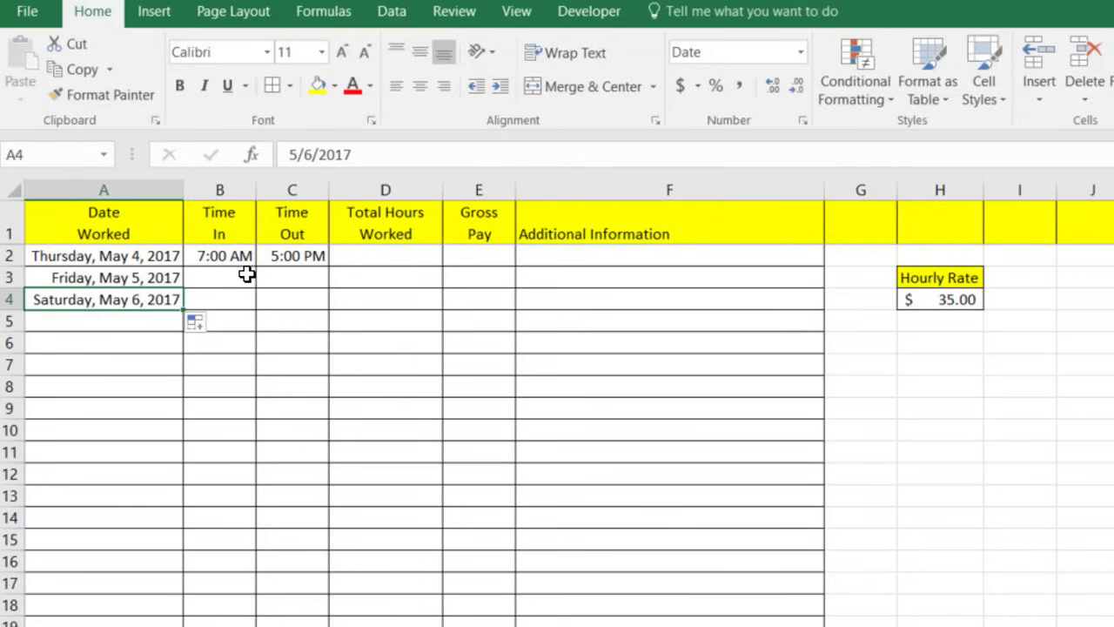
Fill the Total Hours Worked column D with yellow.
{"action": "left_click", "coordinate": [355, 253]}
{"action": "left_click", "coordinate": [377, 185]}
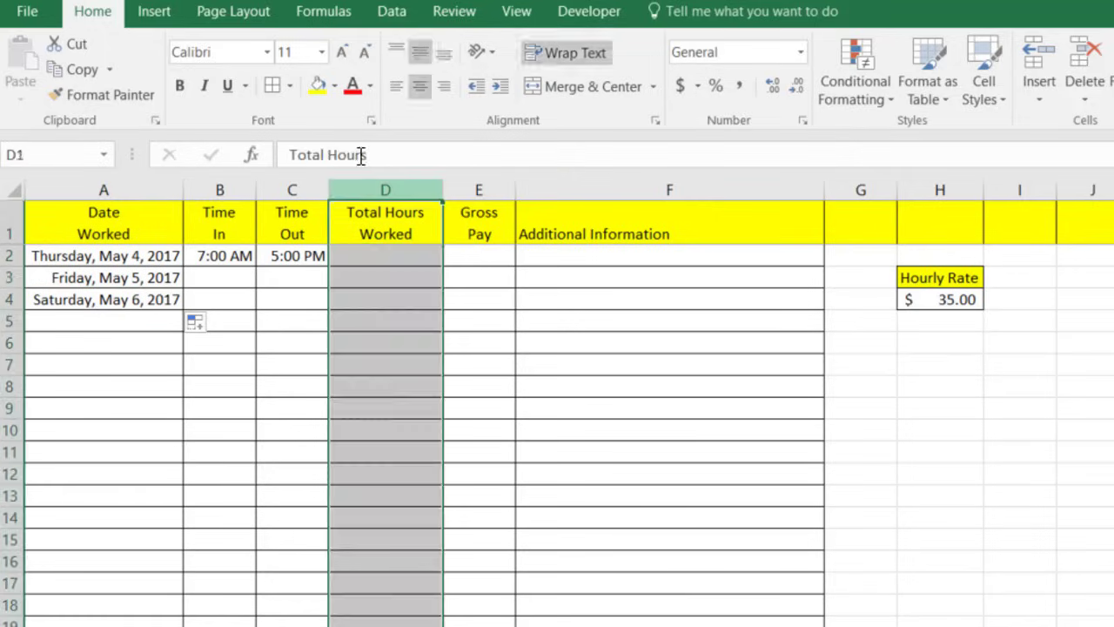
{"action": "left_click", "coordinate": [316, 87]}
{"action": "left_click", "coordinate": [366, 383]}
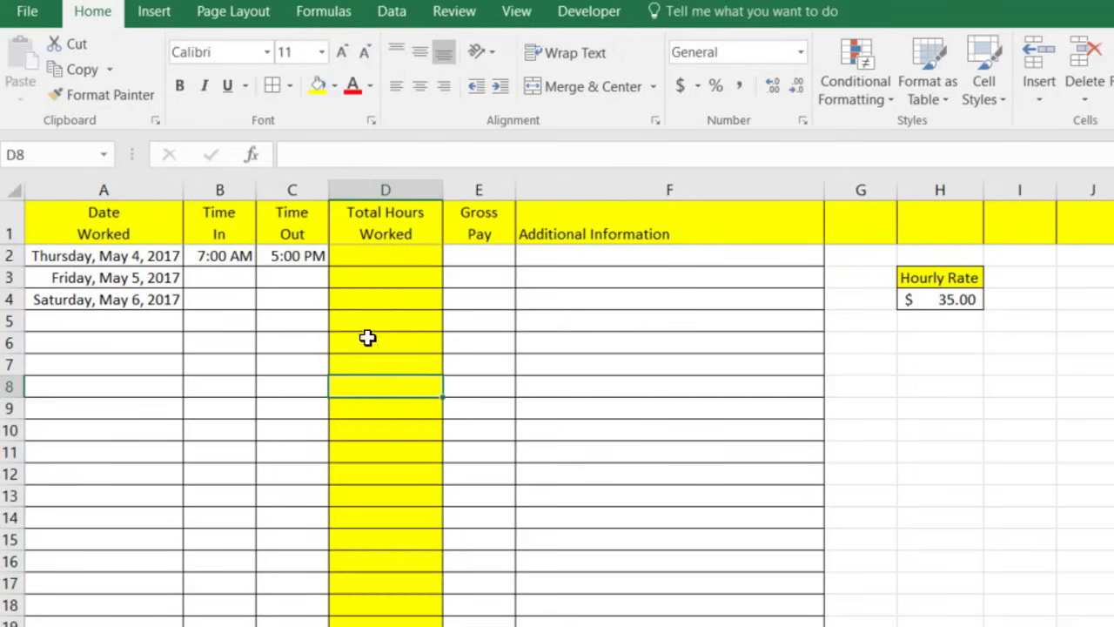
{"action": "left_click", "coordinate": [376, 255]}
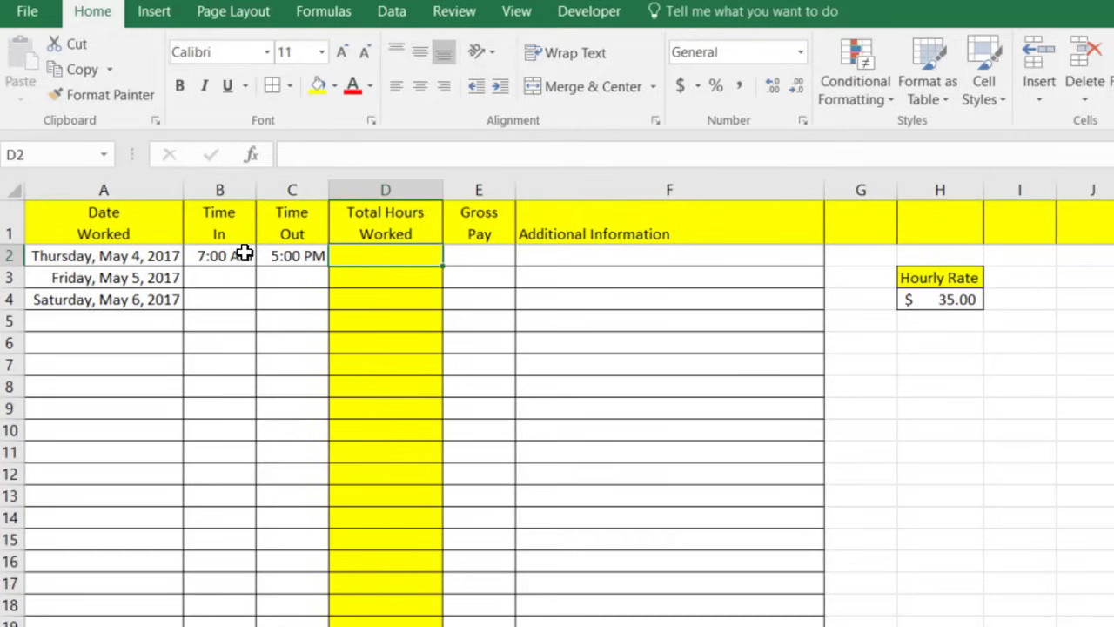
Enter the formula =(C2-B2) in D2 to compute the first day's hours.
{"action": "left_click", "coordinate": [408, 321]}
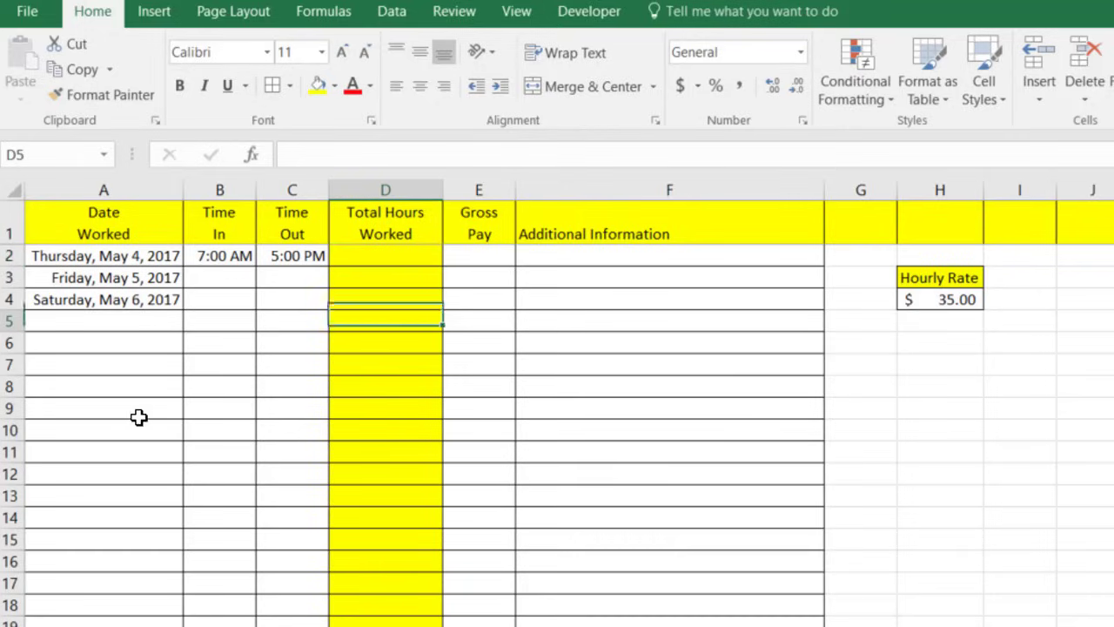
{"action": "left_click", "coordinate": [413, 258]}
{"action": "type", "text": "="}
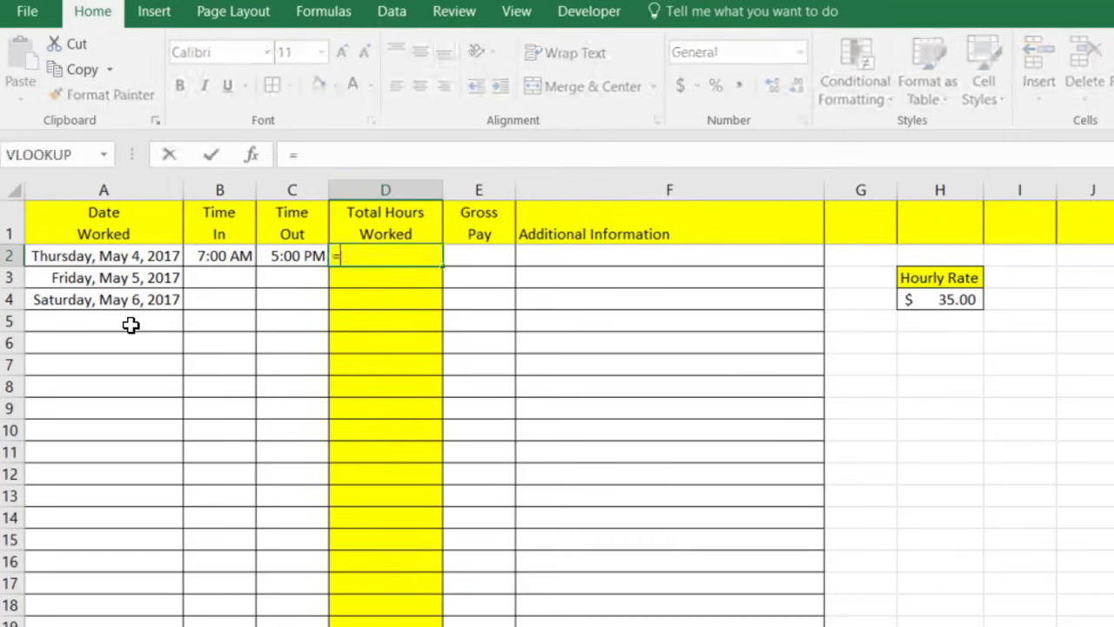
{"action": "type", "text": "("}
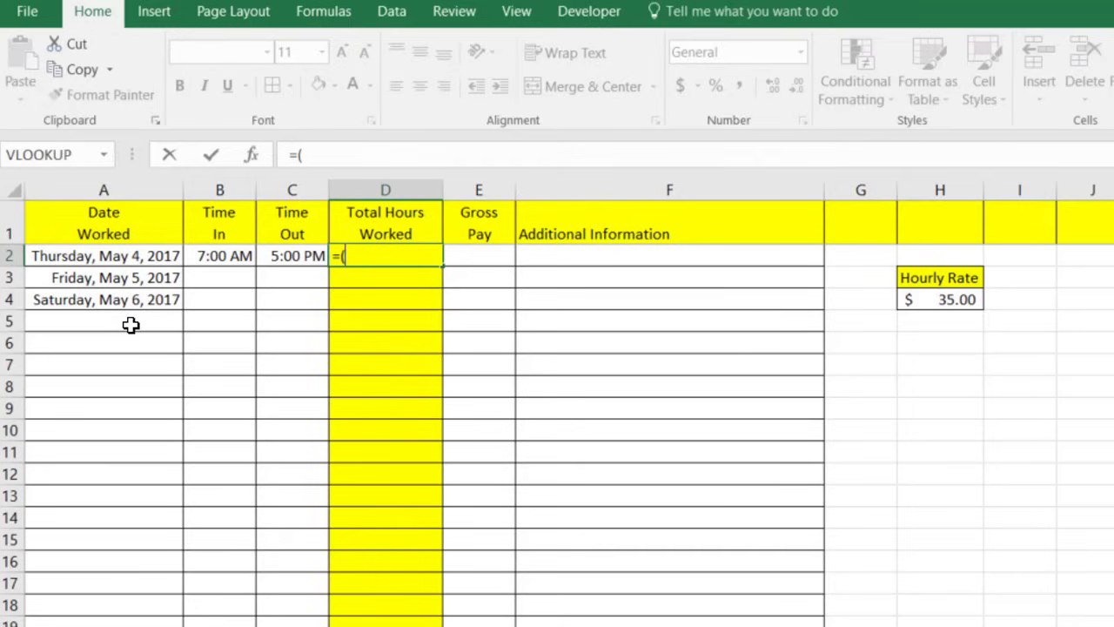
{"action": "left_click", "coordinate": [301, 255]}
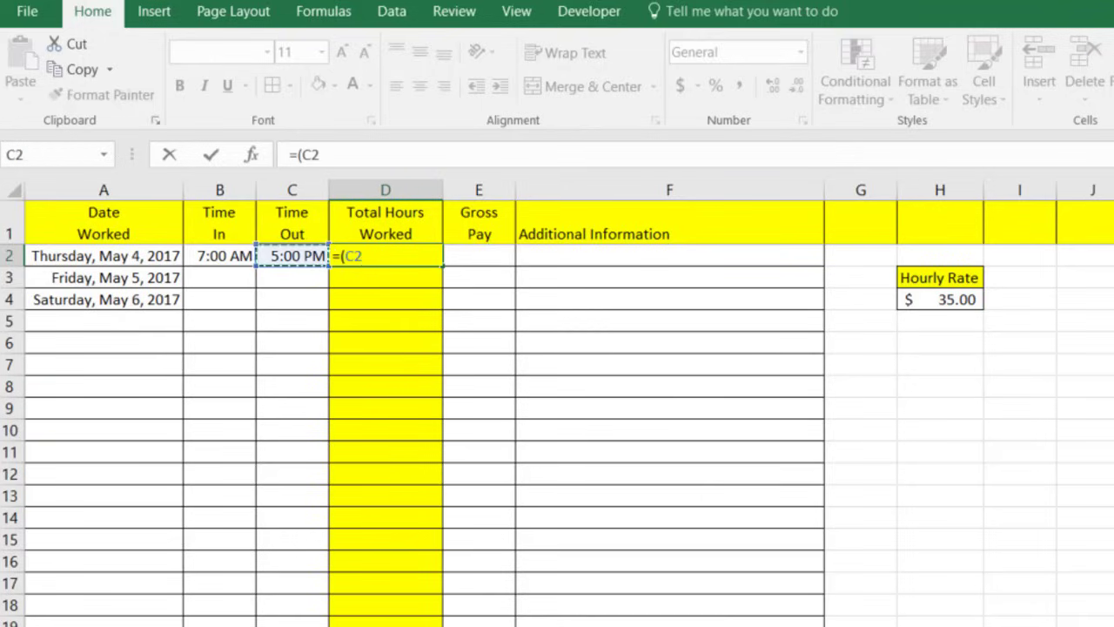
{"action": "type", "text": "-"}
{"action": "left_click", "coordinate": [240, 254]}
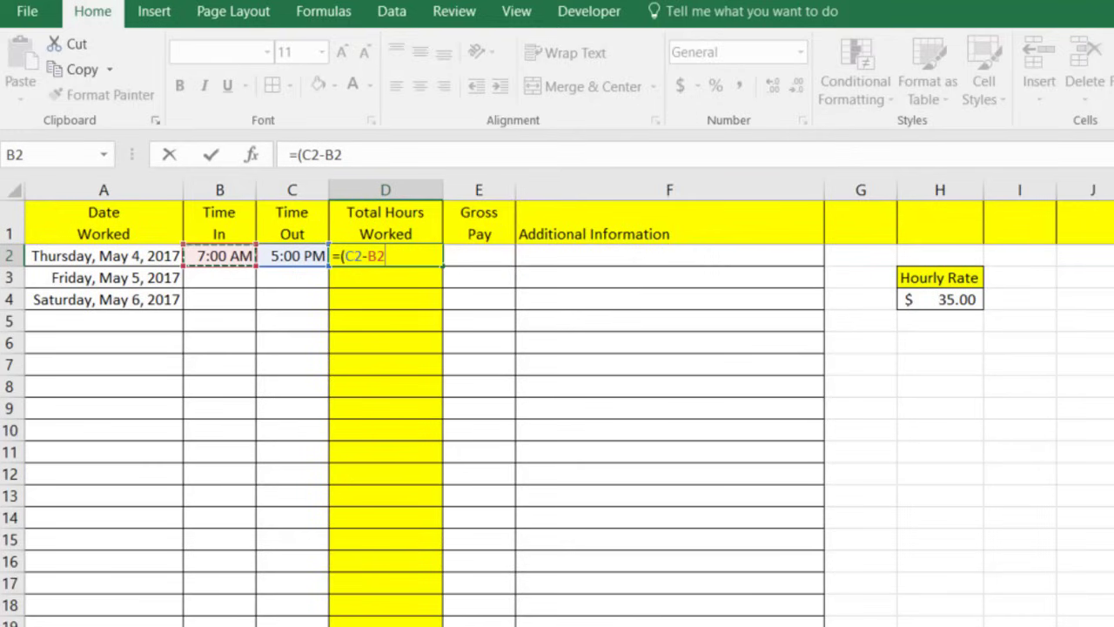
{"action": "type", "text": ")"}
{"action": "key", "text": "Return"}
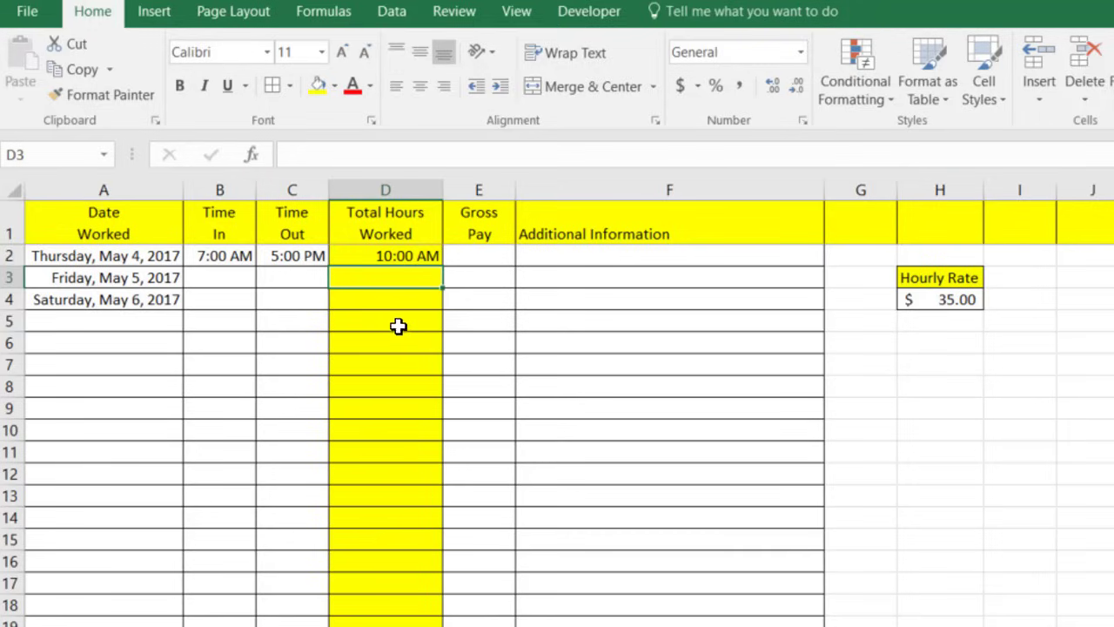
{"action": "left_click", "coordinate": [381, 190]}
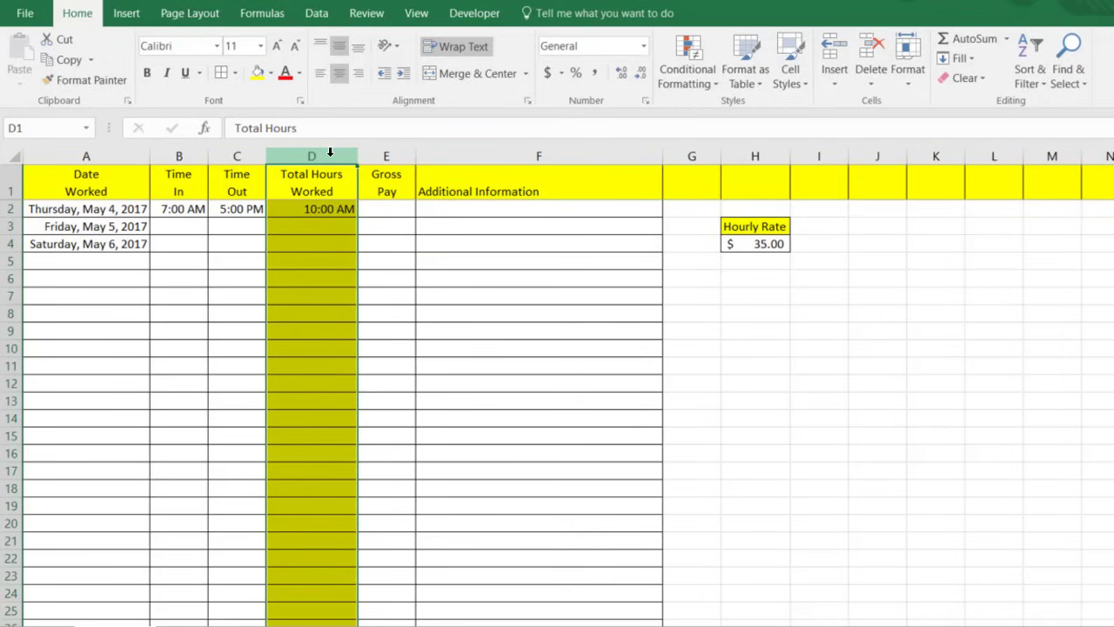
Apply the General number format to column D.
{"action": "right_click", "coordinate": [330, 155]}
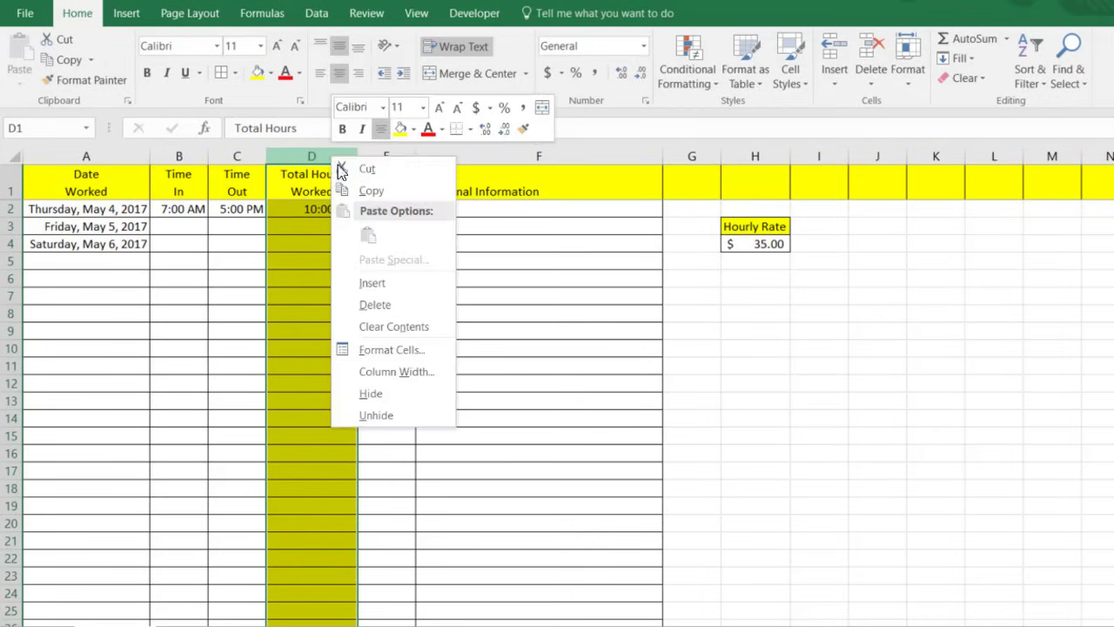
{"action": "left_click", "coordinate": [397, 348]}
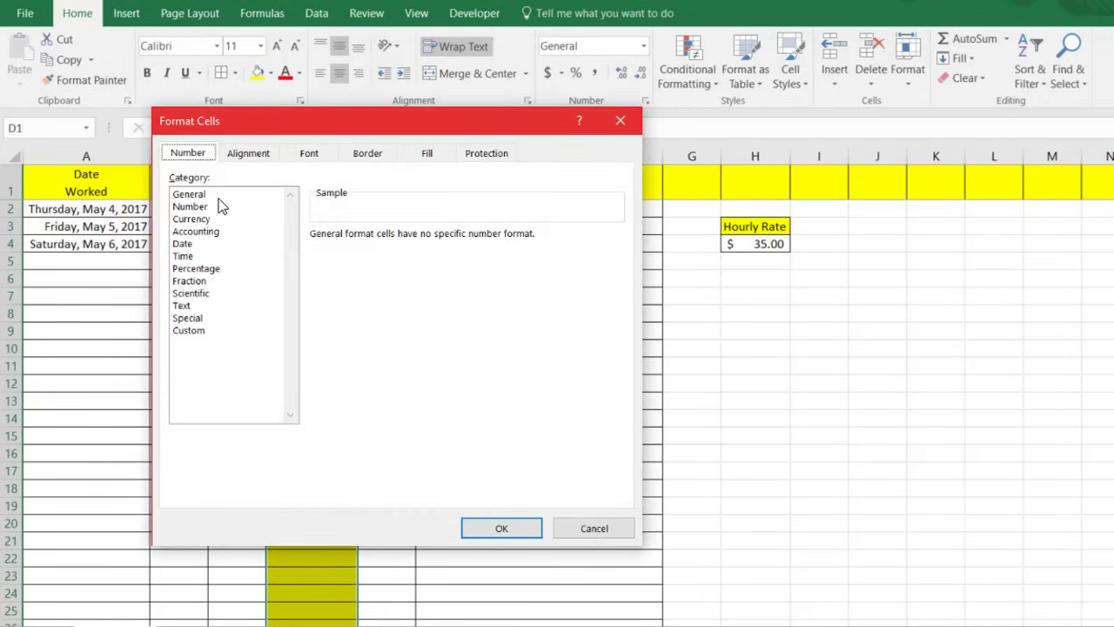
{"action": "left_click", "coordinate": [198, 195]}
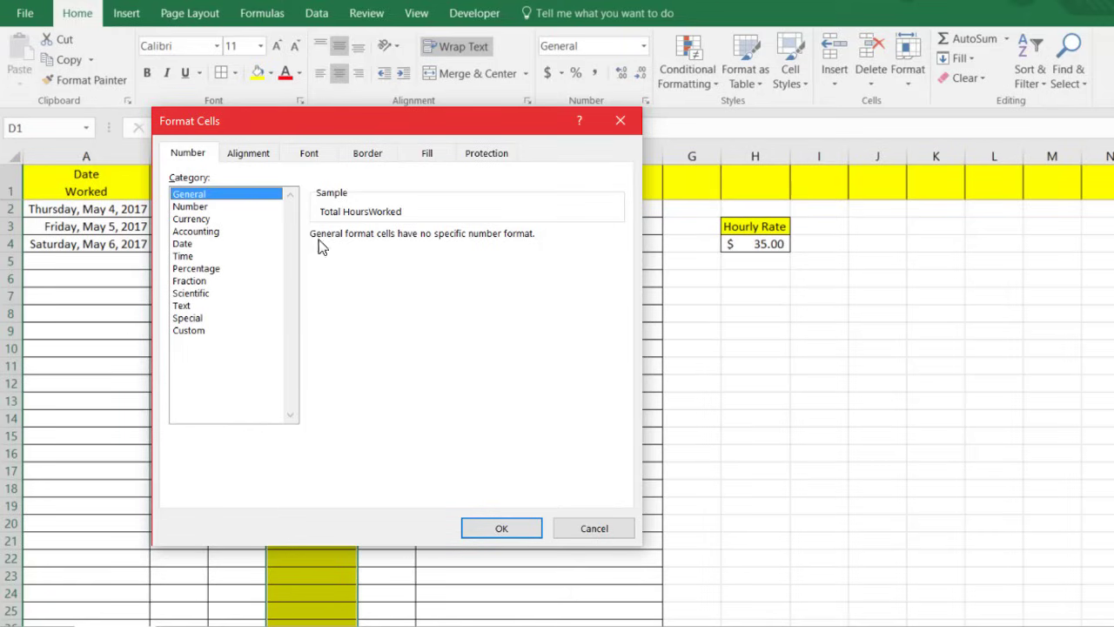
{"action": "left_click", "coordinate": [503, 528]}
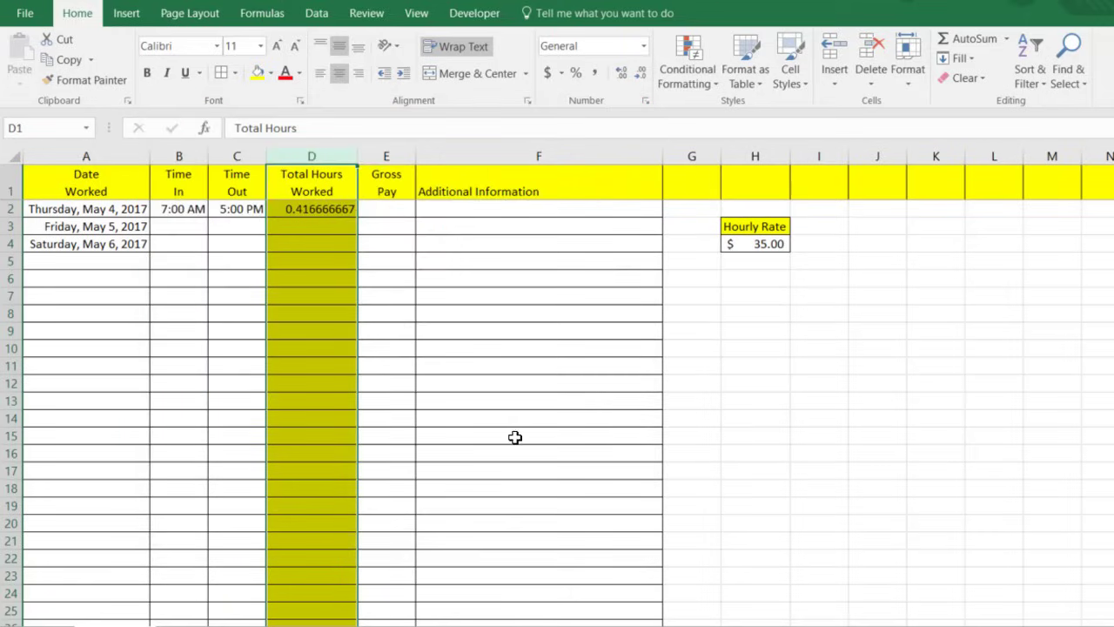
{"action": "left_click", "coordinate": [515, 437]}
Reduce D2's decimals so it displays 0.4167.
{"action": "left_click", "coordinate": [326, 213]}
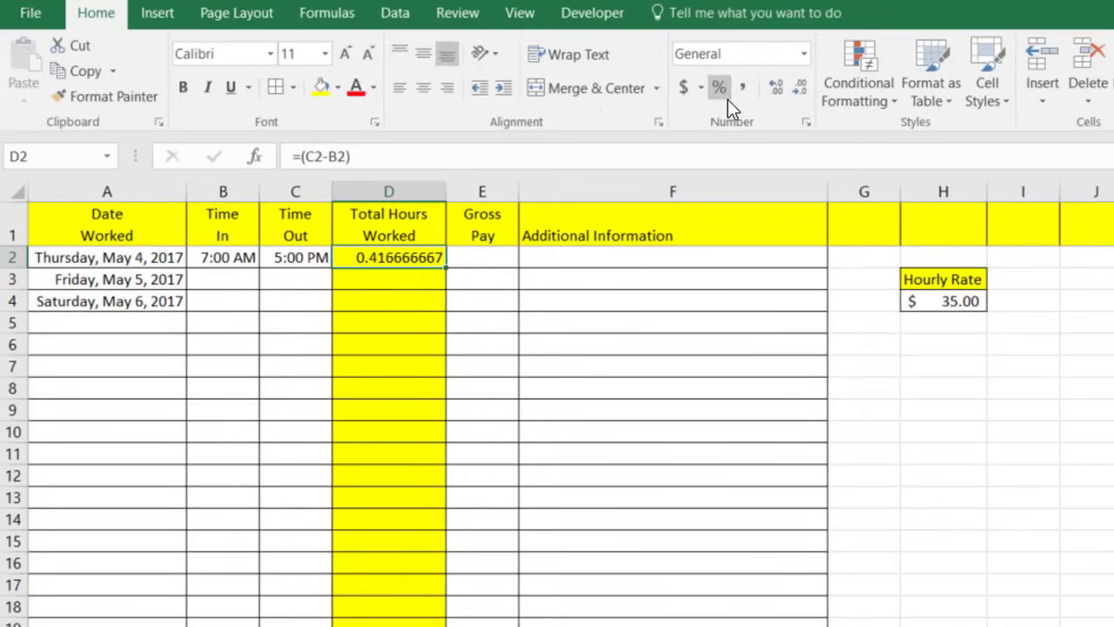
{"action": "left_click", "coordinate": [798, 87]}
{"action": "left_click", "coordinate": [798, 88]}
{"action": "left_click", "coordinate": [798, 88]}
{"action": "left_click", "coordinate": [798, 88]}
{"action": "left_click", "coordinate": [798, 88]}
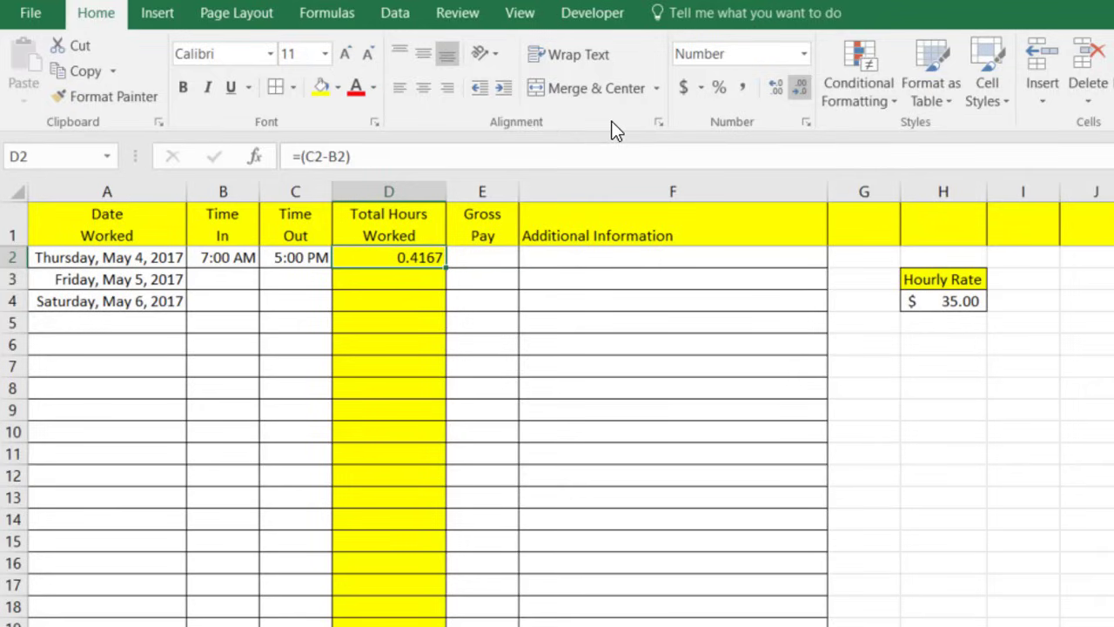
Review Thursday's time-in and 5:00 PM time-out entries, then select D2.
{"action": "left_click", "coordinate": [642, 363]}
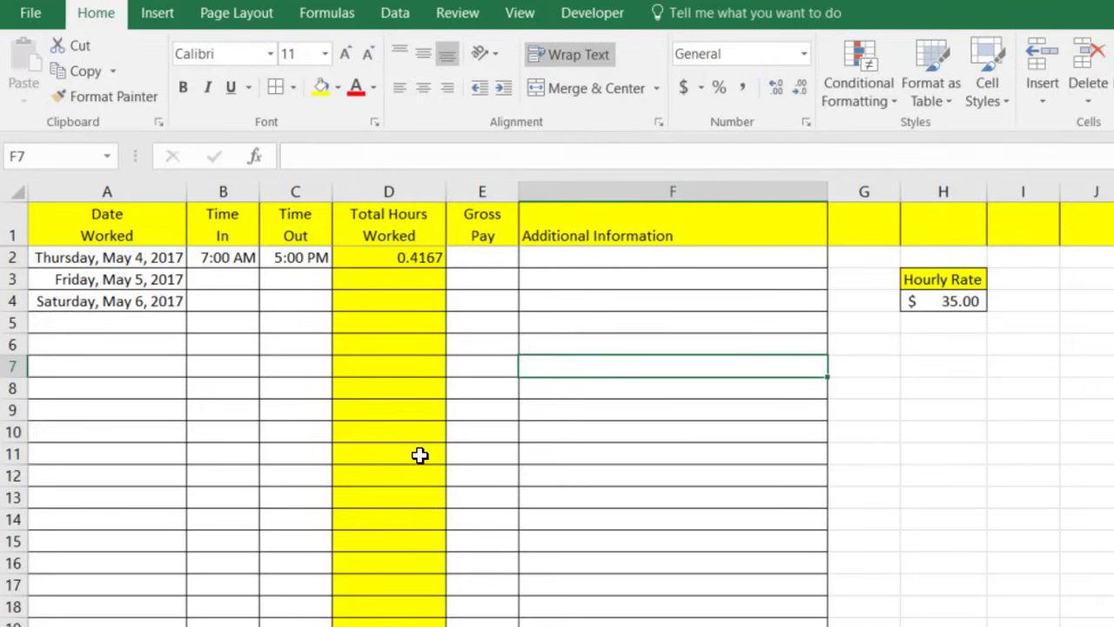
{"action": "left_click", "coordinate": [423, 258]}
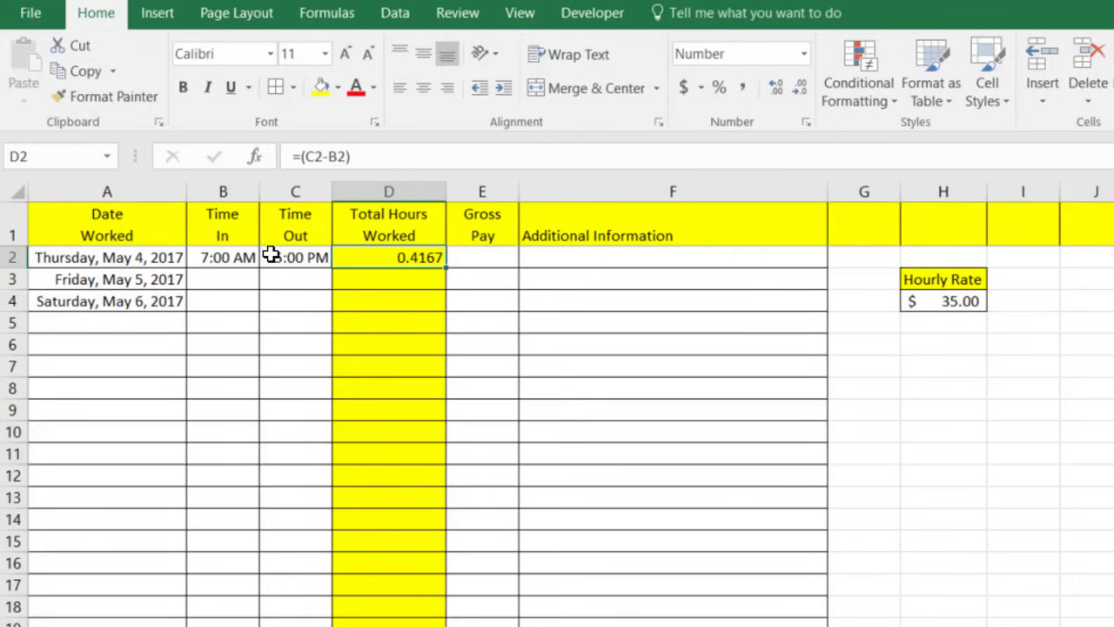
{"action": "left_click", "coordinate": [224, 257]}
{"action": "left_click", "coordinate": [292, 257]}
{"action": "left_click", "coordinate": [240, 256]}
{"action": "left_click", "coordinate": [270, 256]}
{"action": "left_click", "coordinate": [371, 254]}
Change D2's formula to =(C2-B2)*24 so it shows 10.0000 hours.
{"action": "left_click", "coordinate": [400, 159]}
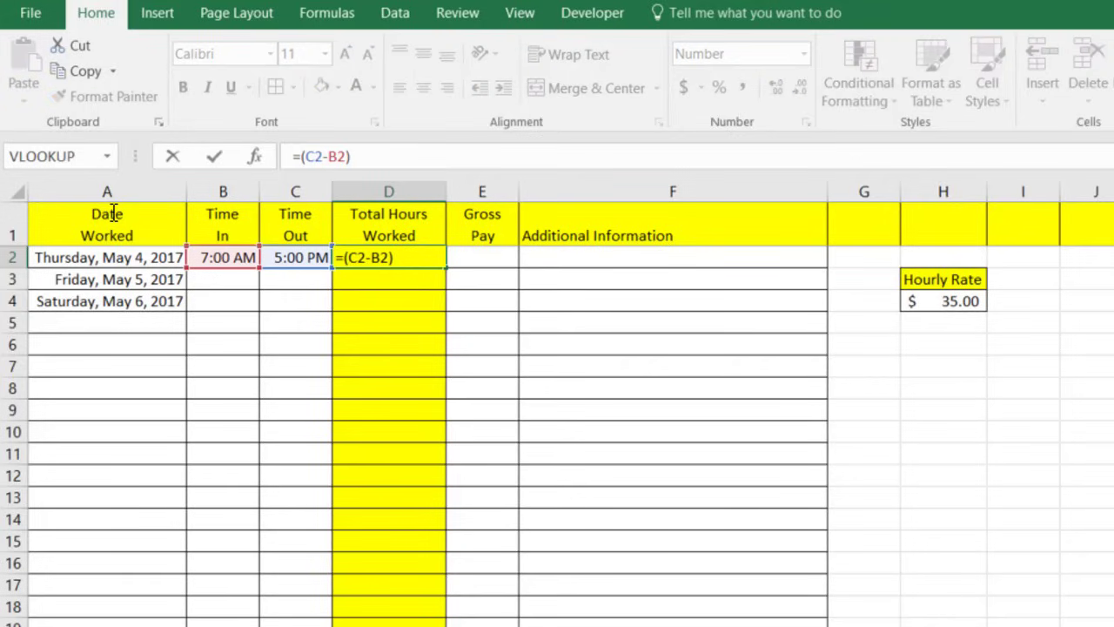
{"action": "type", "text": "*24"}
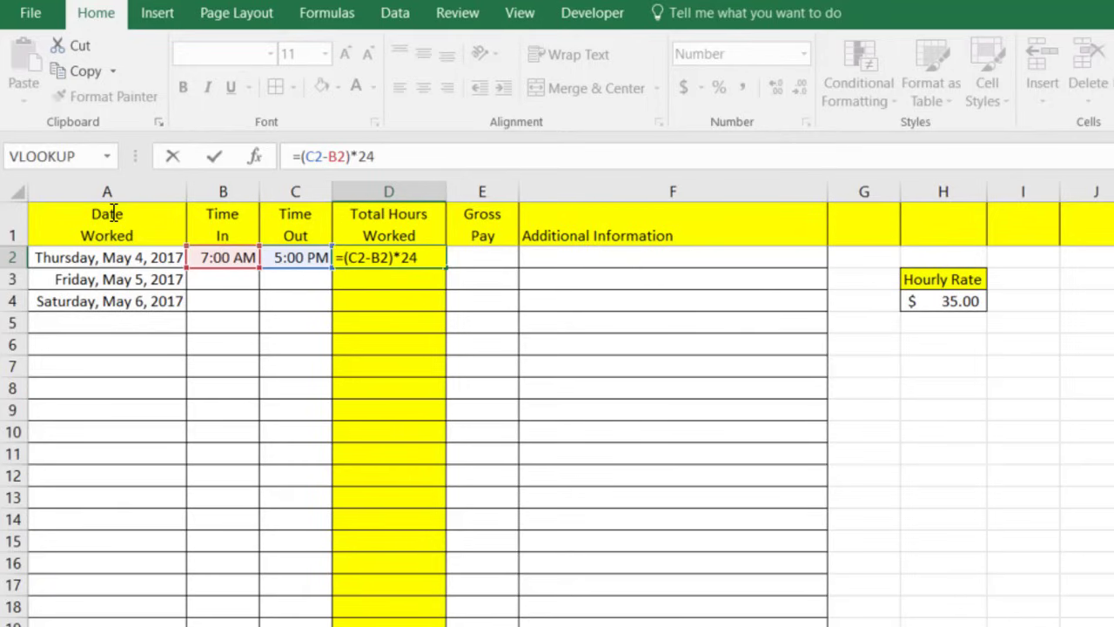
{"action": "key", "text": "Return"}
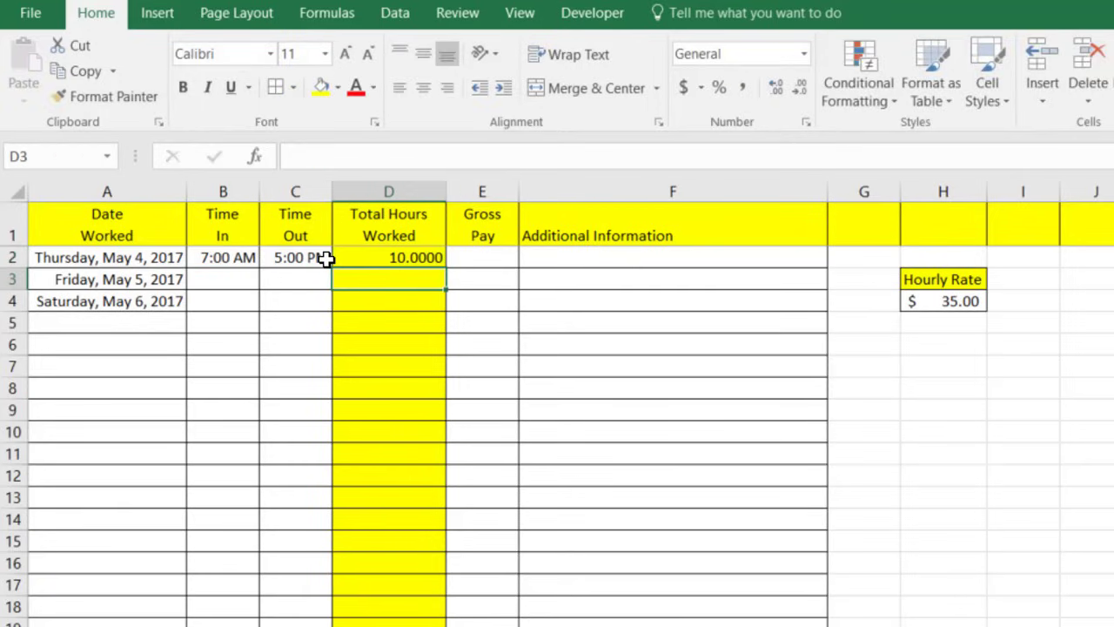
{"action": "left_click", "coordinate": [358, 255]}
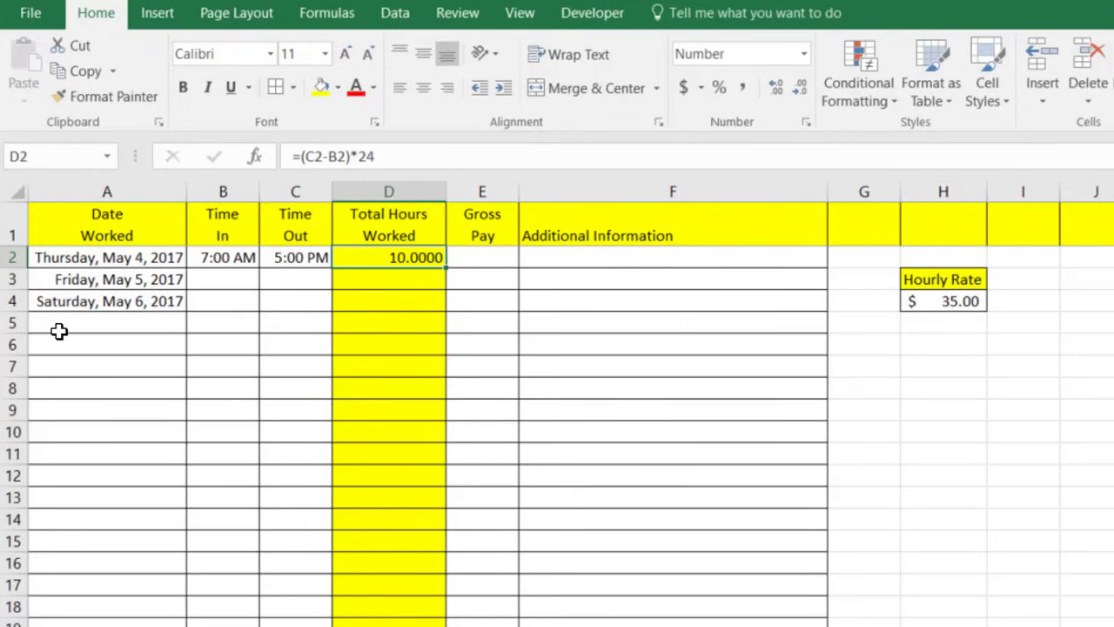
Copy D2's hours formula and paste it as formulas only into all of column D.
{"action": "key", "text": "shift+F10"}
{"action": "left_click", "coordinate": [409, 296]}
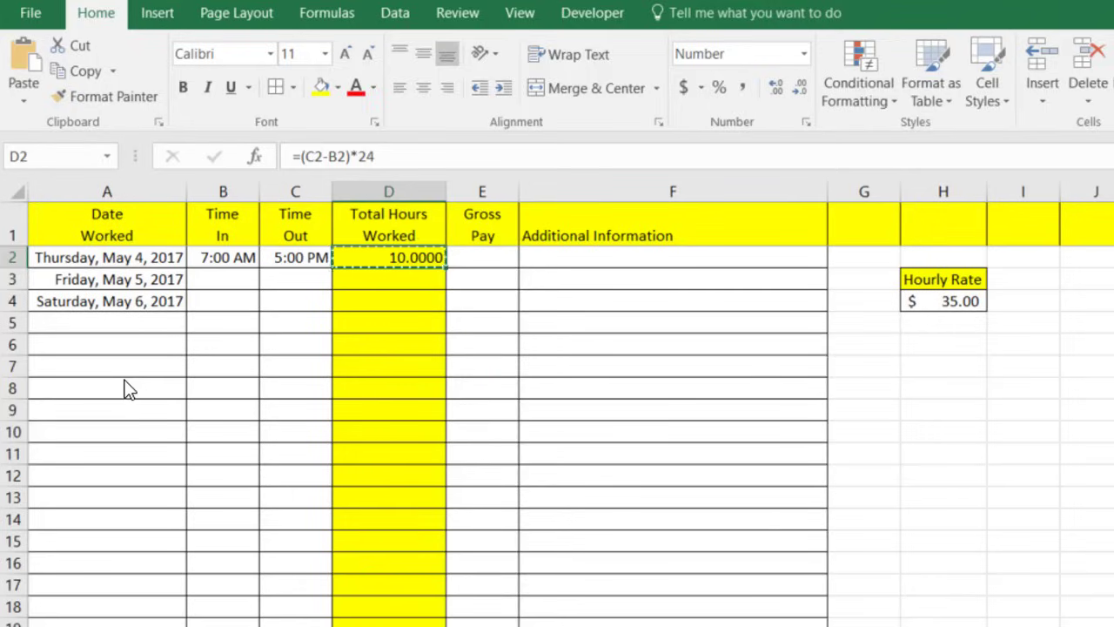
{"action": "left_click", "coordinate": [401, 191]}
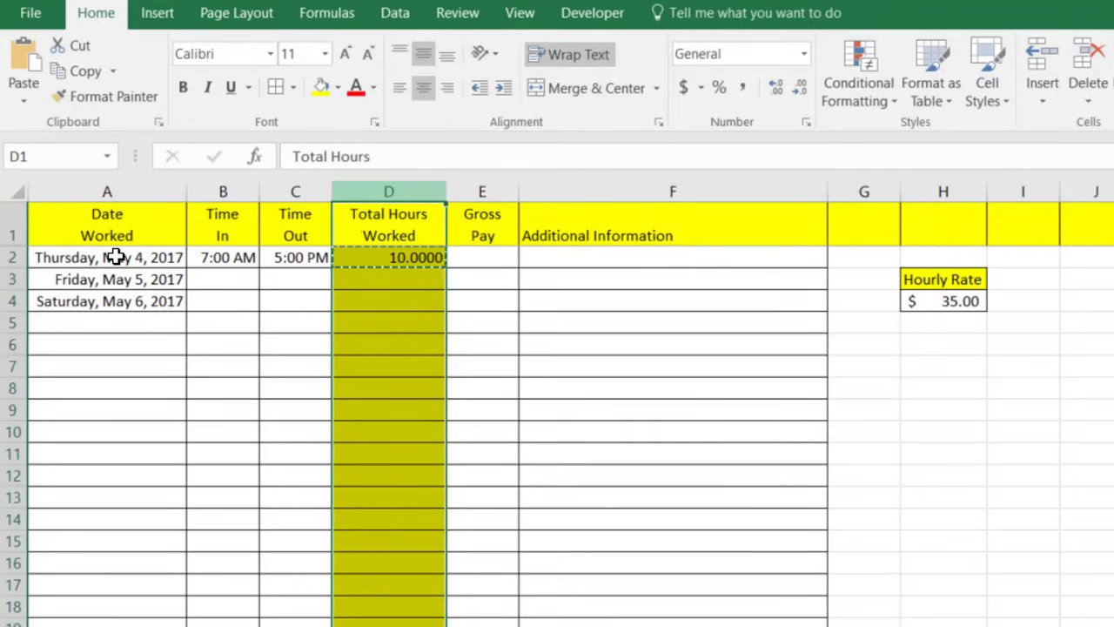
{"action": "key", "text": "shift+F10"}
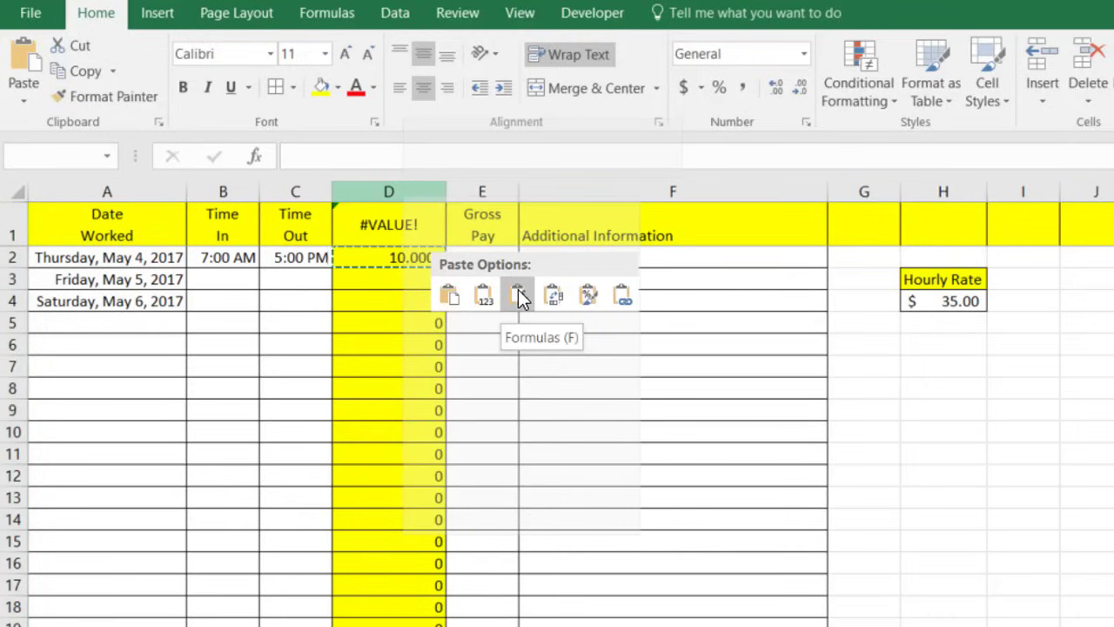
{"action": "left_click", "coordinate": [518, 294]}
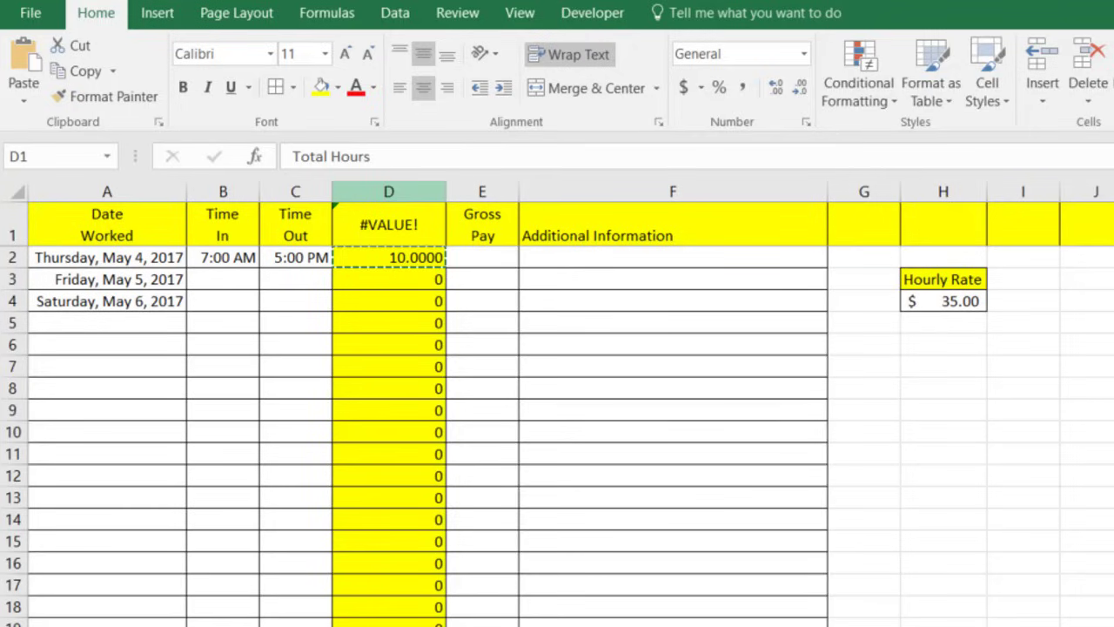
{"action": "left_click", "coordinate": [407, 302]}
{"action": "left_click", "coordinate": [251, 279]}
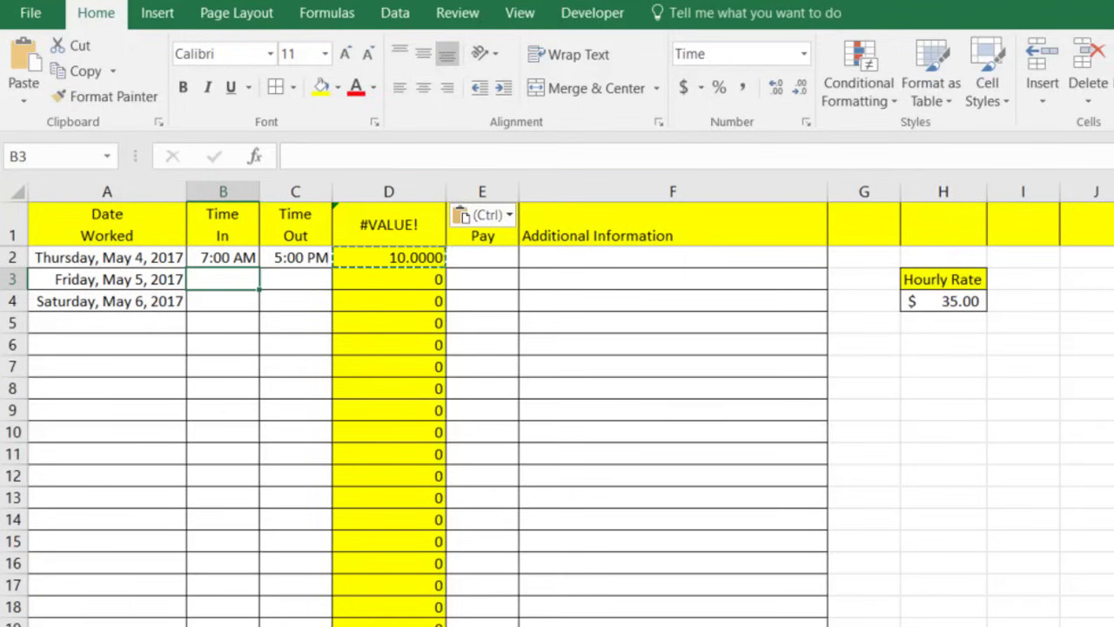
Enter Friday's 6:30 AM start in B3 and 6:00 PM finish in C3.
{"action": "type", "text": "6:"}
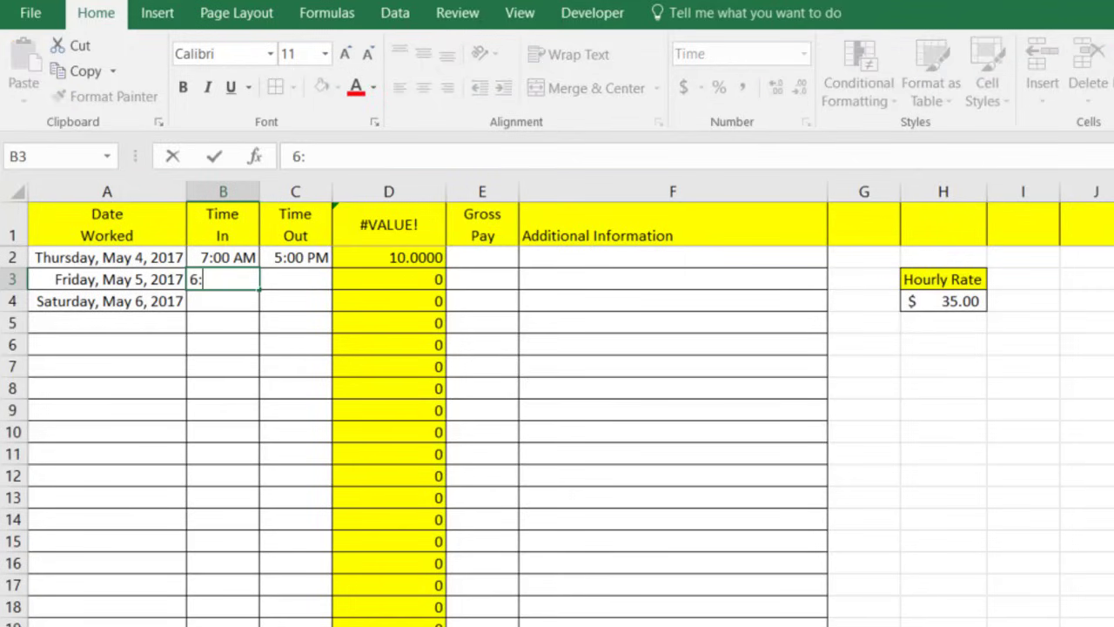
{"action": "type", "text": "30 AM"}
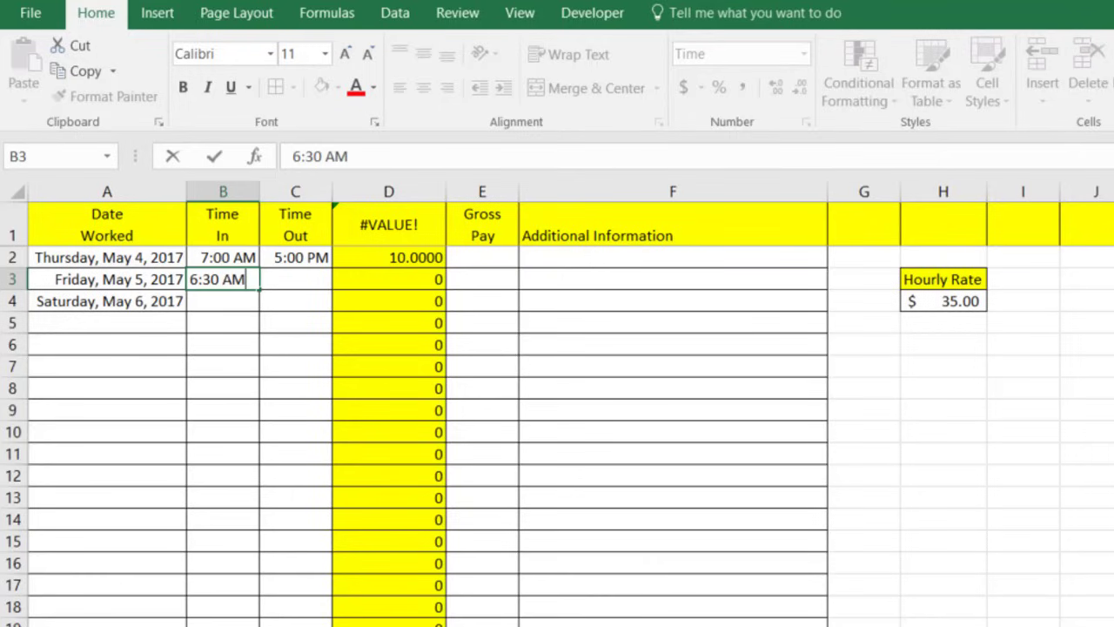
{"action": "key", "text": "Tab"}
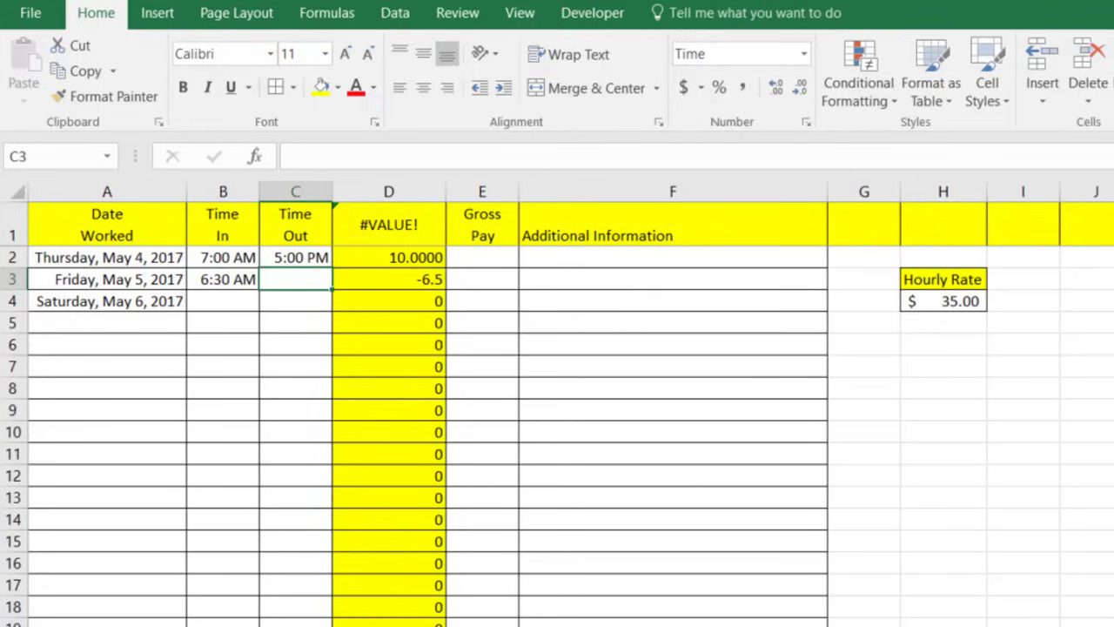
{"action": "type", "text": "6:"}
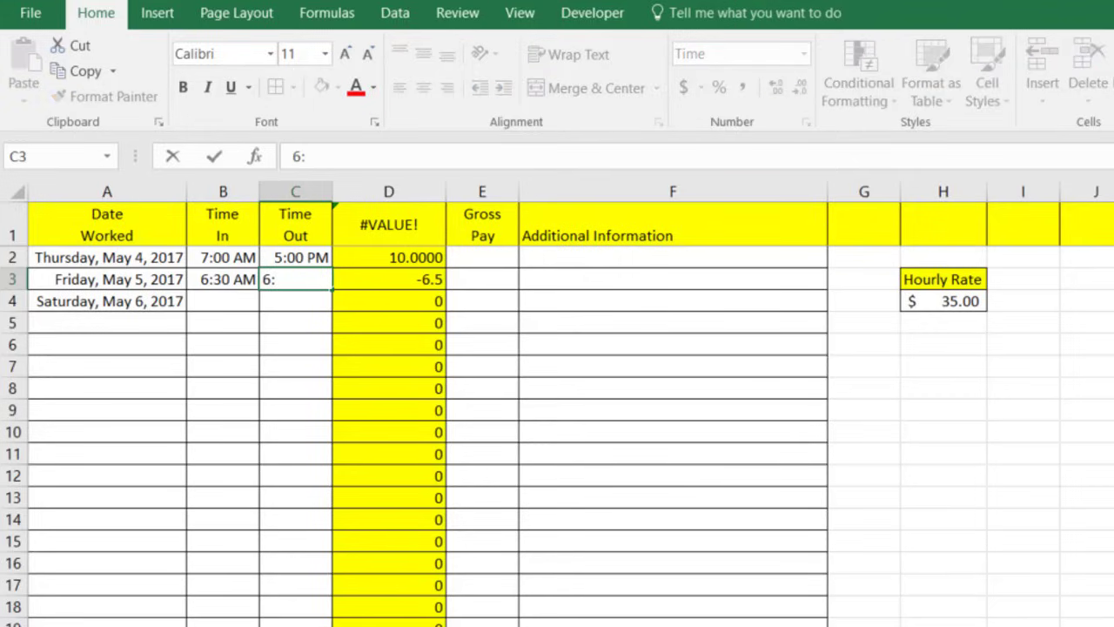
{"action": "type", "text": "00 PM"}
{"action": "key", "text": "Return"}
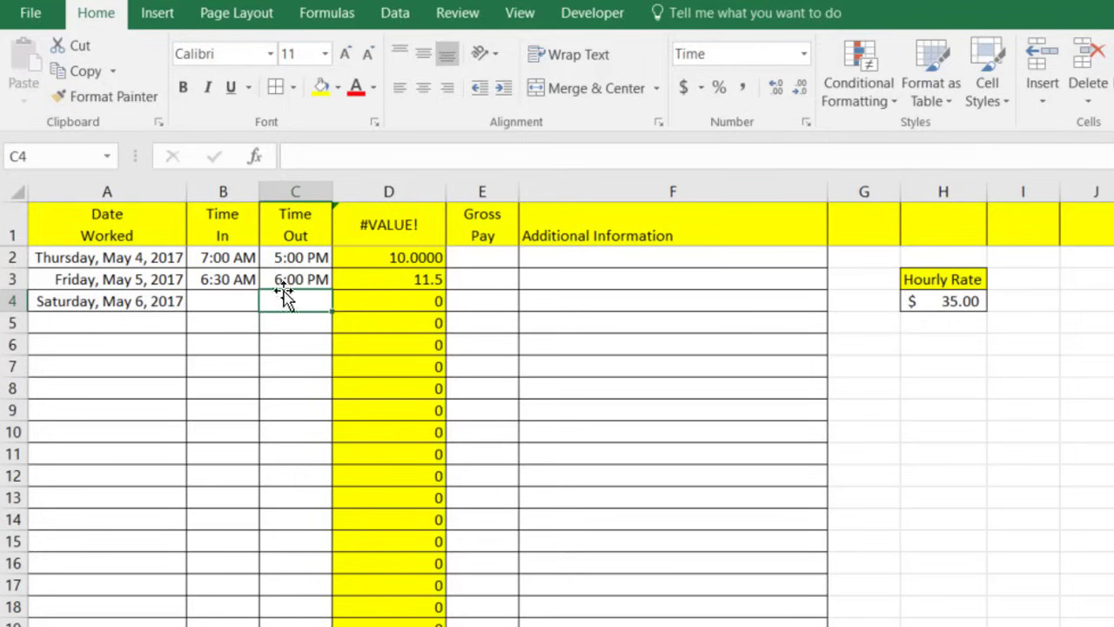
{"action": "scroll", "coordinate": [377, 383], "scroll_direction": "down", "scroll_amount": 7}
{"action": "scroll", "coordinate": [376, 384], "scroll_direction": "down", "scroll_amount": 5}
{"action": "scroll", "coordinate": [376, 383], "scroll_direction": "up", "scroll_amount": 9}
{"action": "scroll", "coordinate": [376, 378], "scroll_direction": "up", "scroll_amount": 3}
{"action": "key", "text": "Up"}
{"action": "key", "text": "Up"}
{"action": "key", "text": "Up"}
{"action": "key", "text": "Right"}
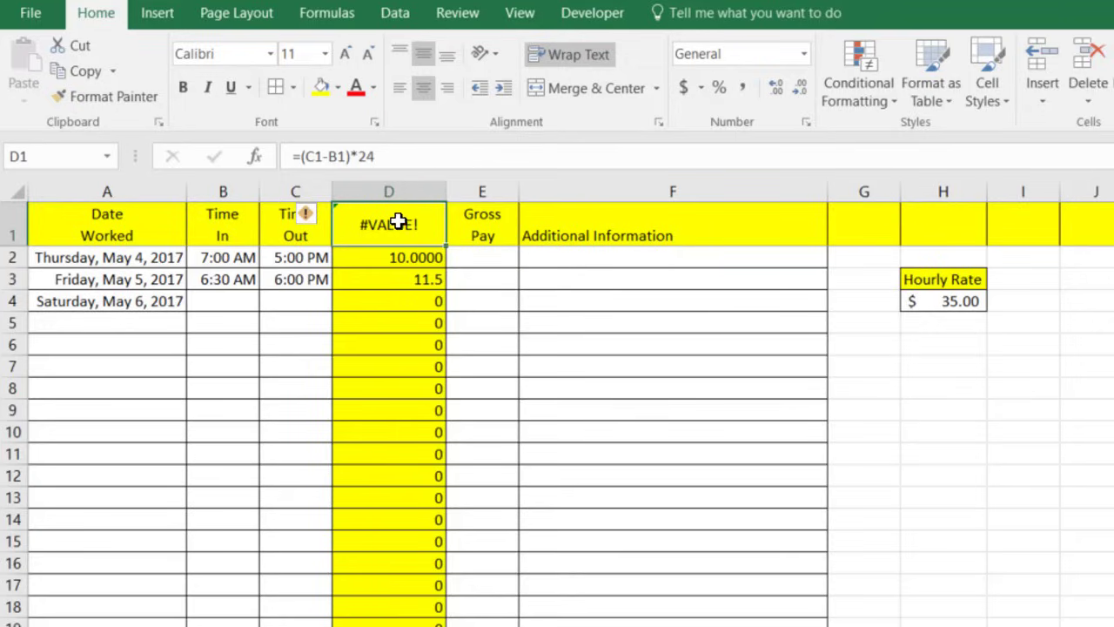
Replace D1's broken formula with the two-line header 'Total Hours / Worked'.
{"action": "key", "text": "Delete"}
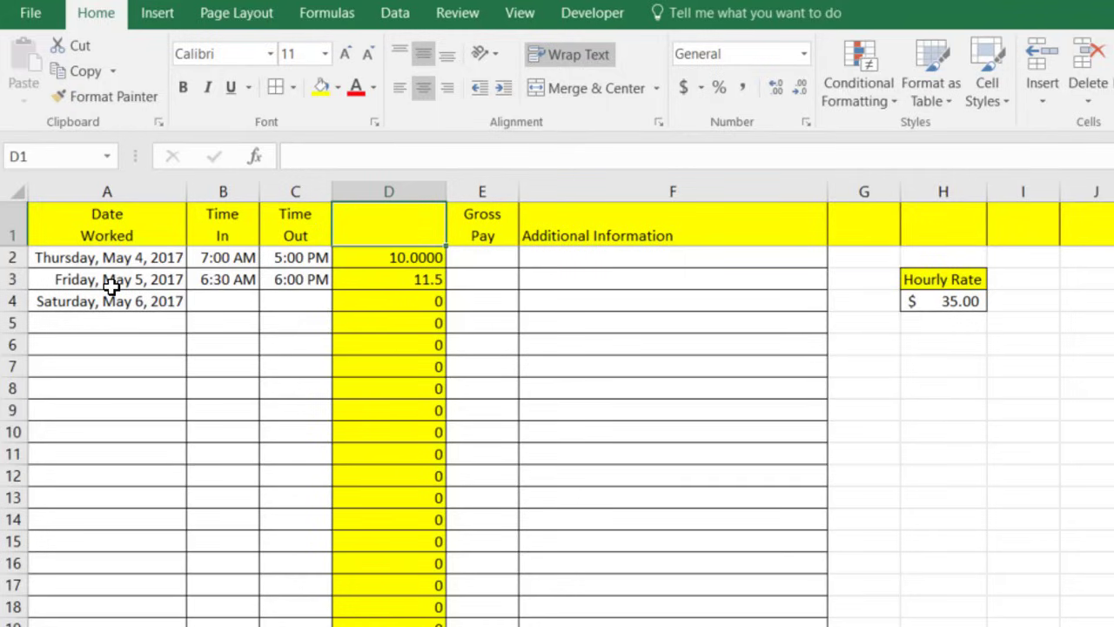
{"action": "type", "text": "Total H"}
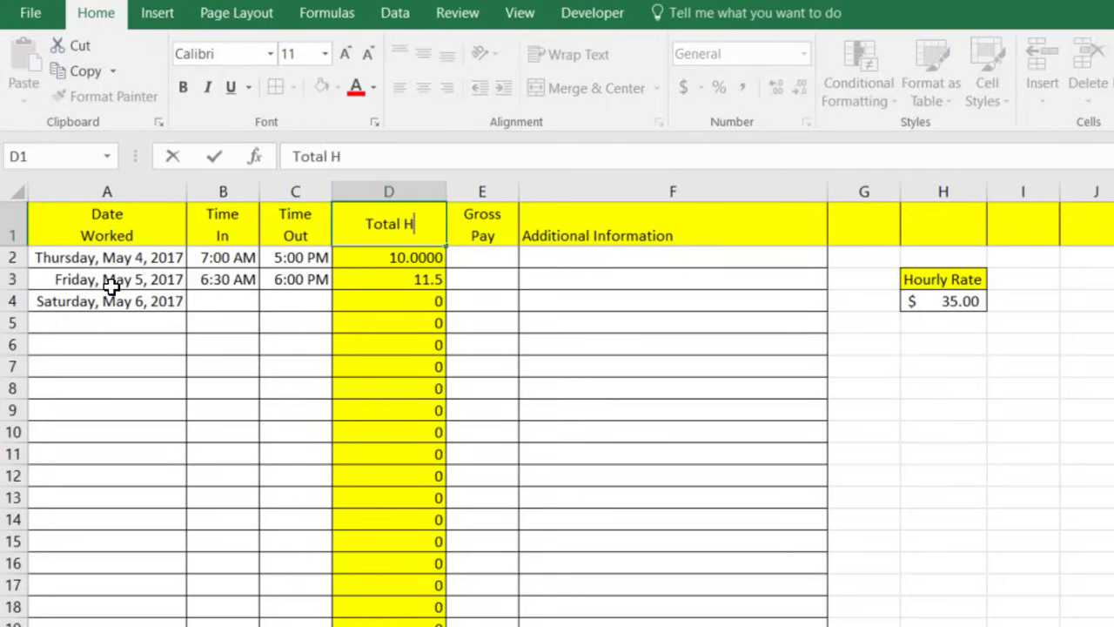
{"action": "type", "text": "ours"}
{"action": "key", "text": "alt+Return"}
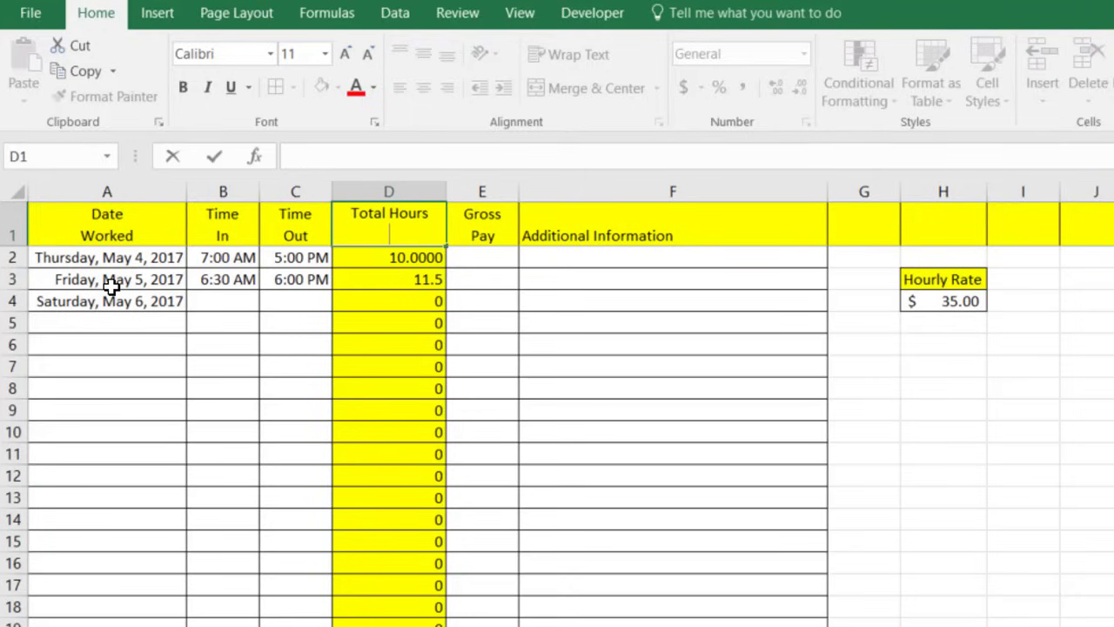
{"action": "type", "text": "Worked"}
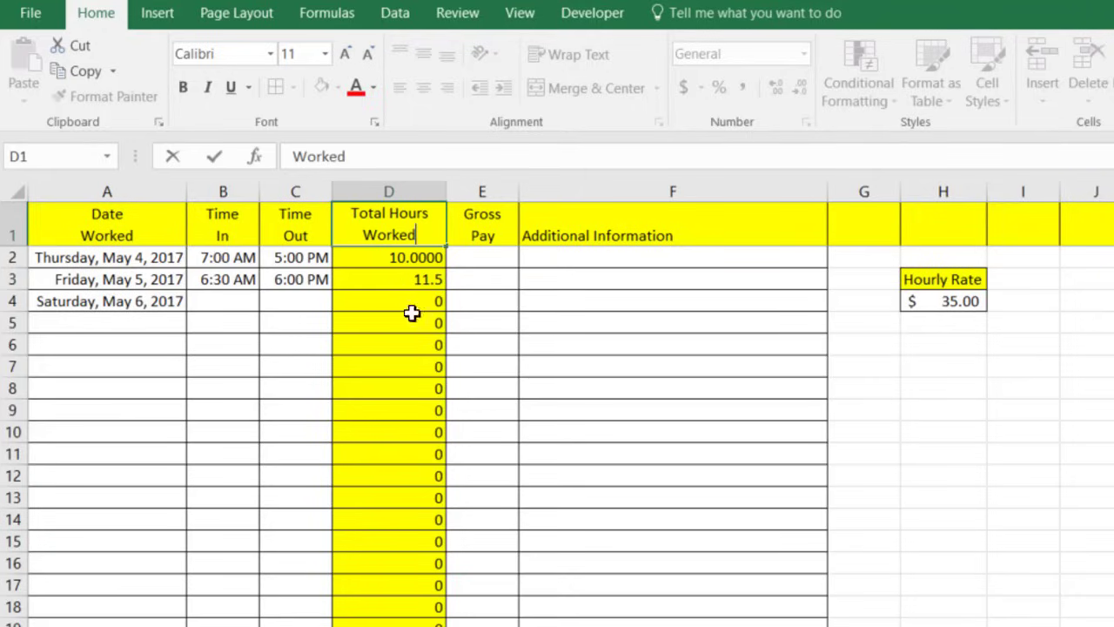
{"action": "left_click", "coordinate": [398, 294]}
Center all entries in column D.
{"action": "left_click", "coordinate": [393, 186]}
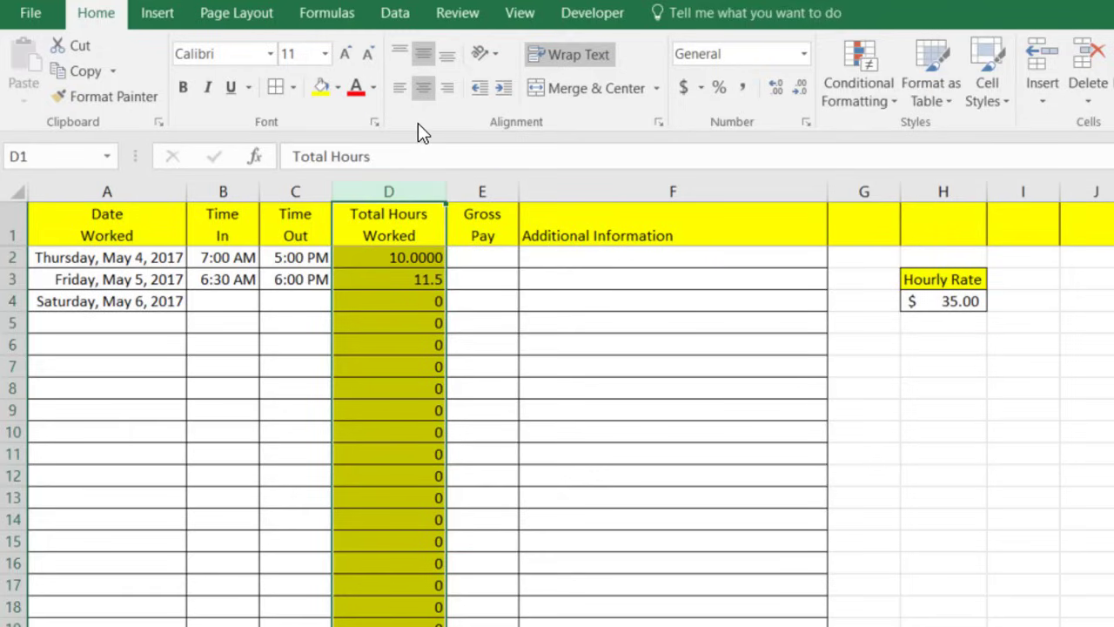
{"action": "left_click", "coordinate": [425, 91]}
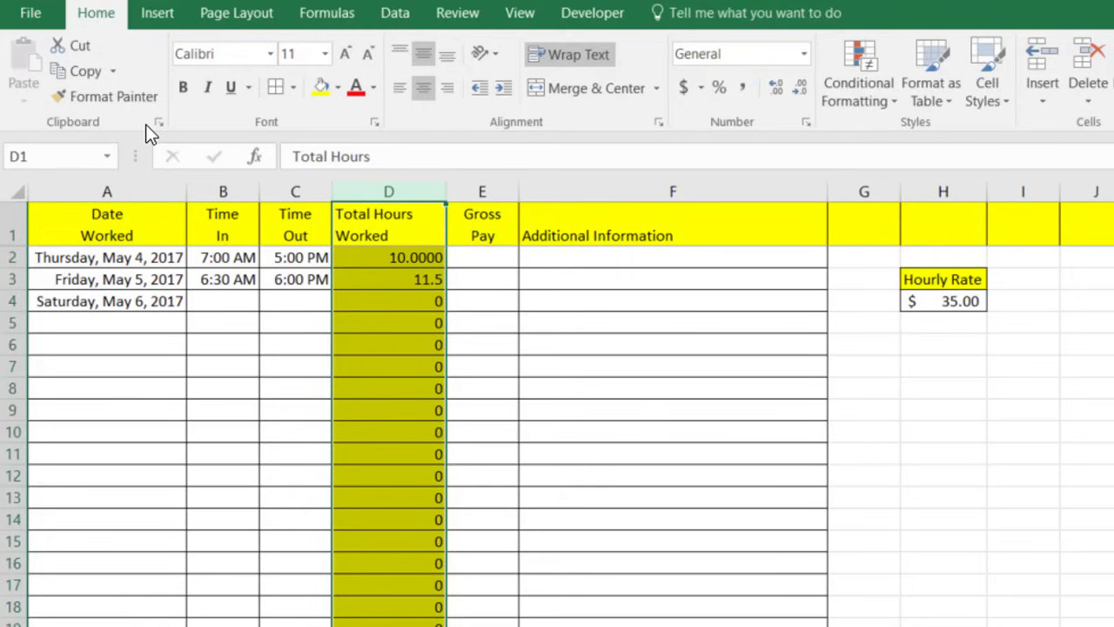
{"action": "key", "text": "ctrl+z"}
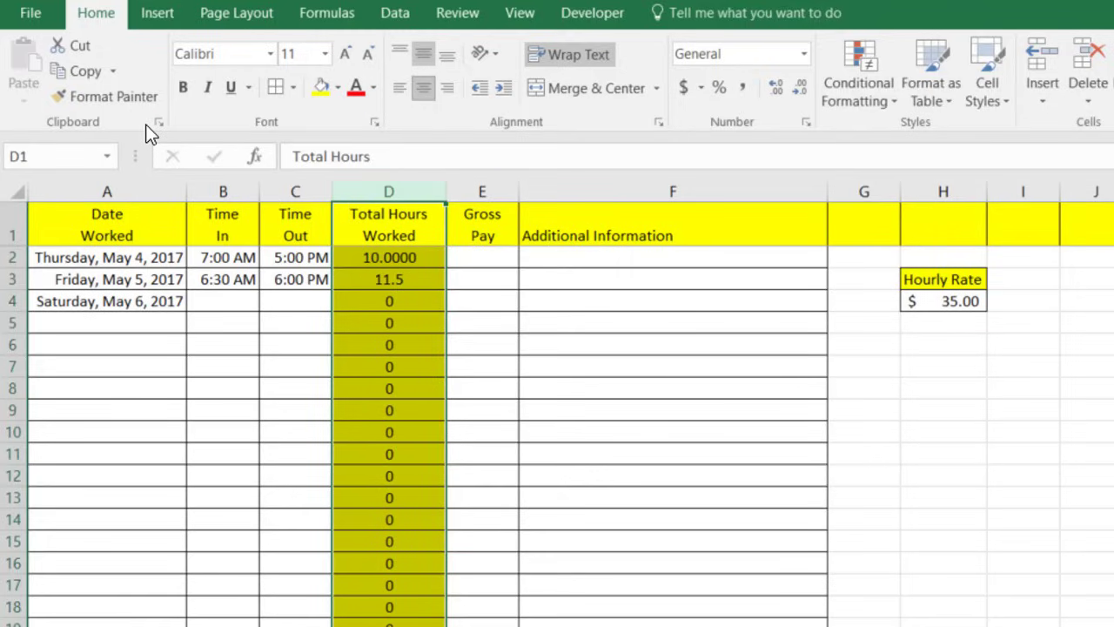
{"action": "left_click", "coordinate": [508, 326]}
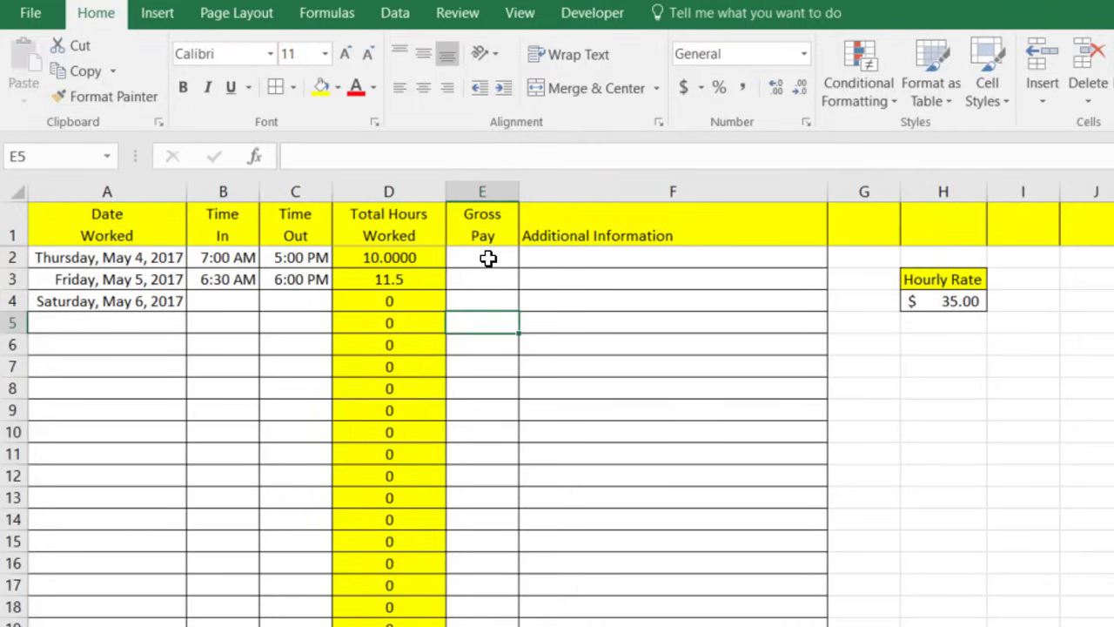
Apply Accounting number format to the Gross Pay column E.
{"action": "left_click", "coordinate": [481, 190]}
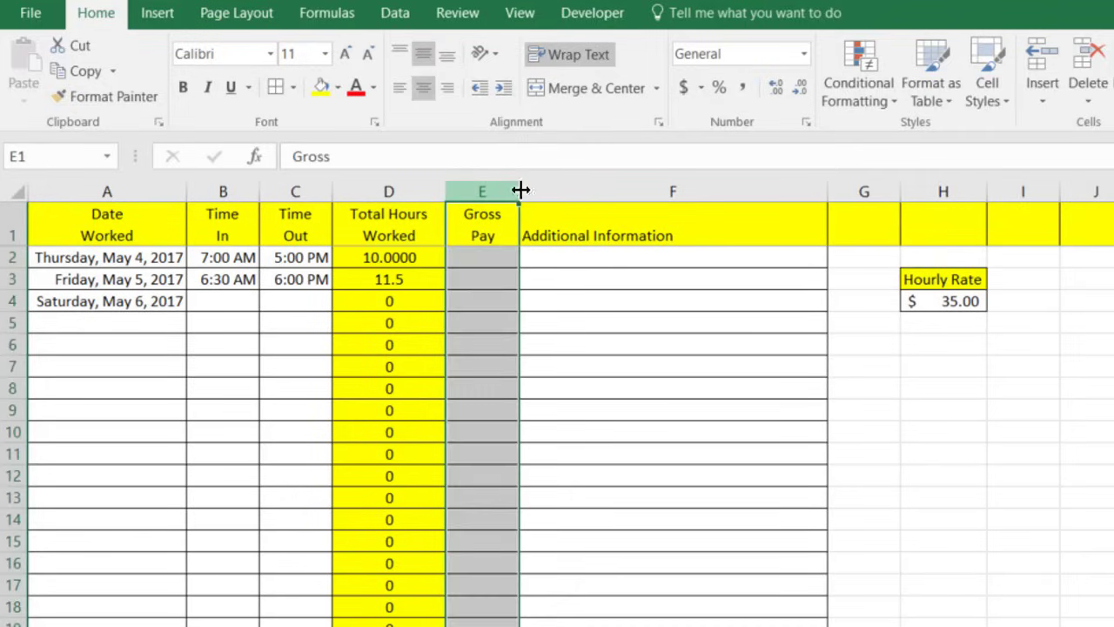
{"action": "left_click", "coordinate": [688, 87]}
{"action": "left_click", "coordinate": [675, 410]}
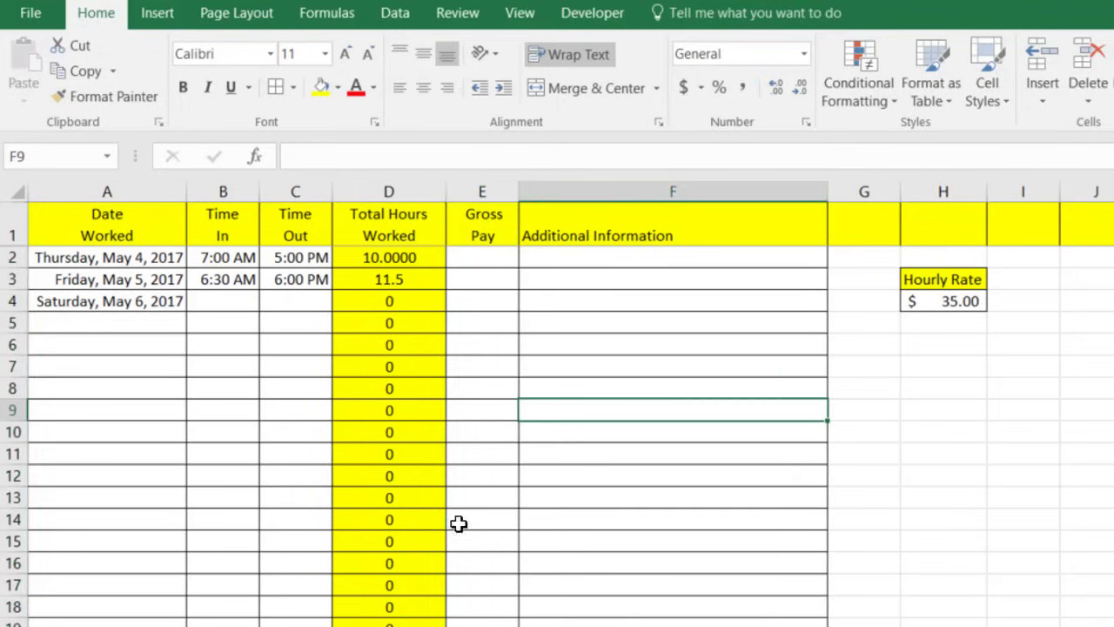
Fill column E with yellow.
{"action": "left_click", "coordinate": [484, 191]}
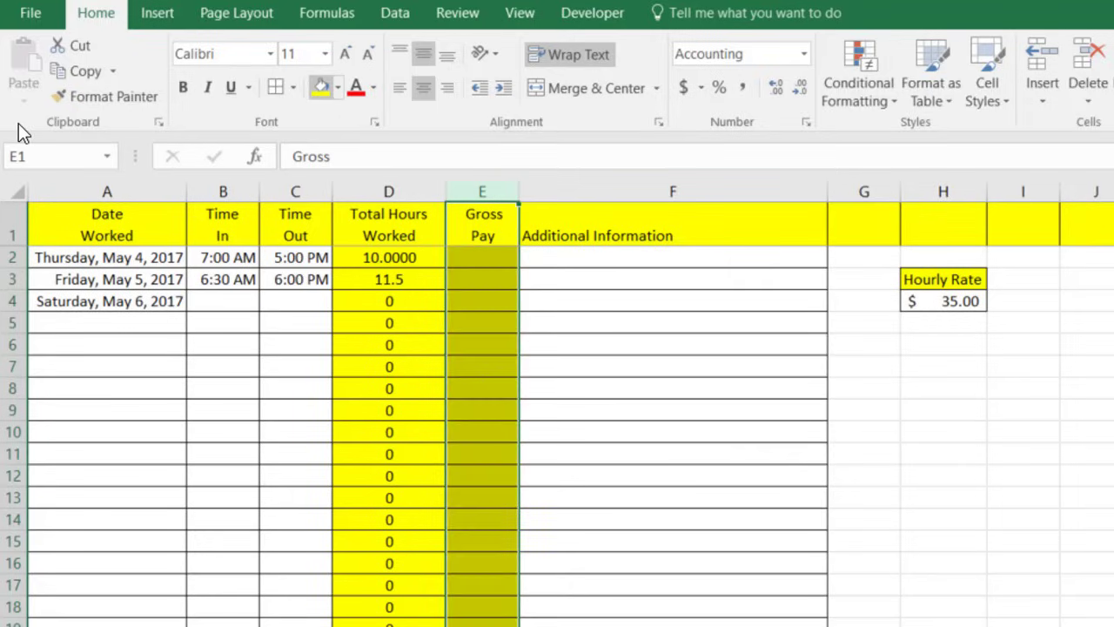
{"action": "left_click", "coordinate": [694, 370]}
{"action": "left_click", "coordinate": [490, 259]}
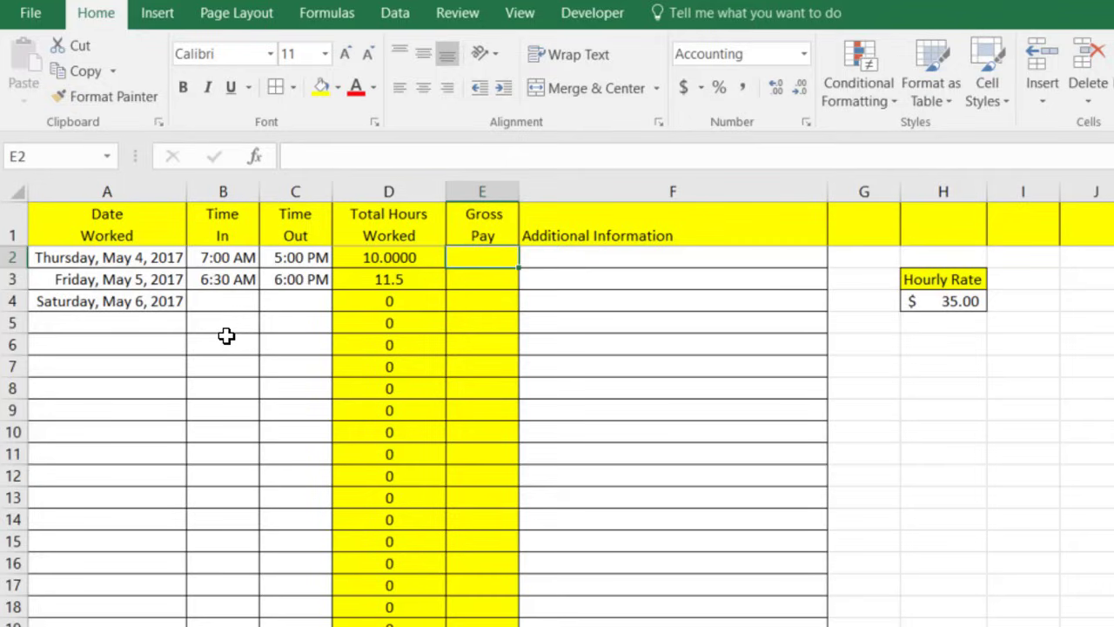
Enter =$H$4*D2 in E2 to compute Thursday's gross pay of $350.00.
{"action": "type", "text": "="}
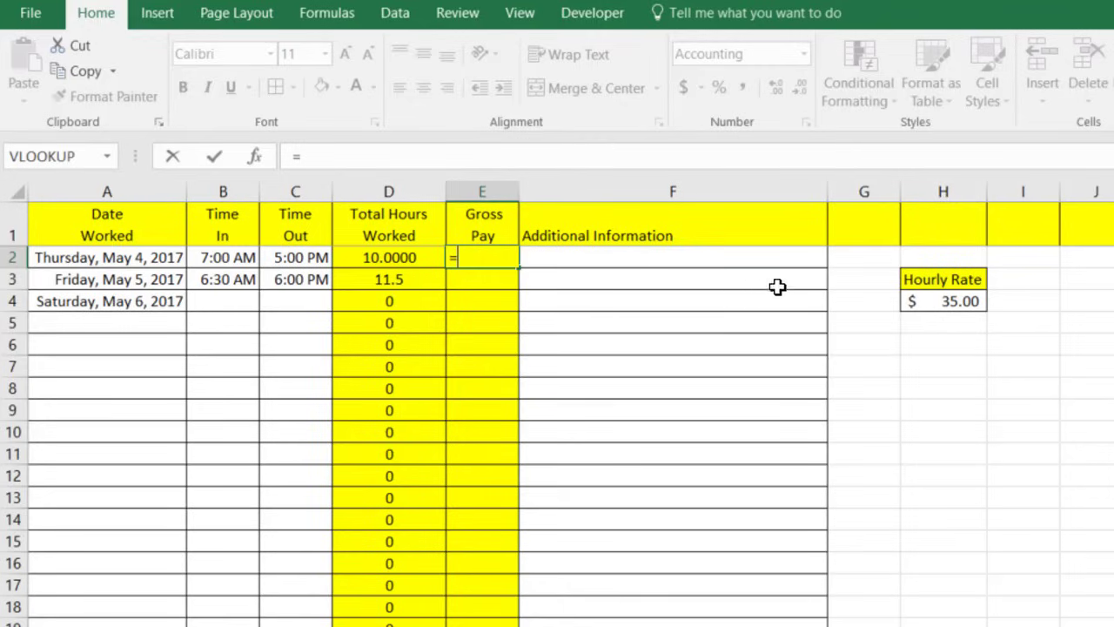
{"action": "left_click", "coordinate": [963, 301]}
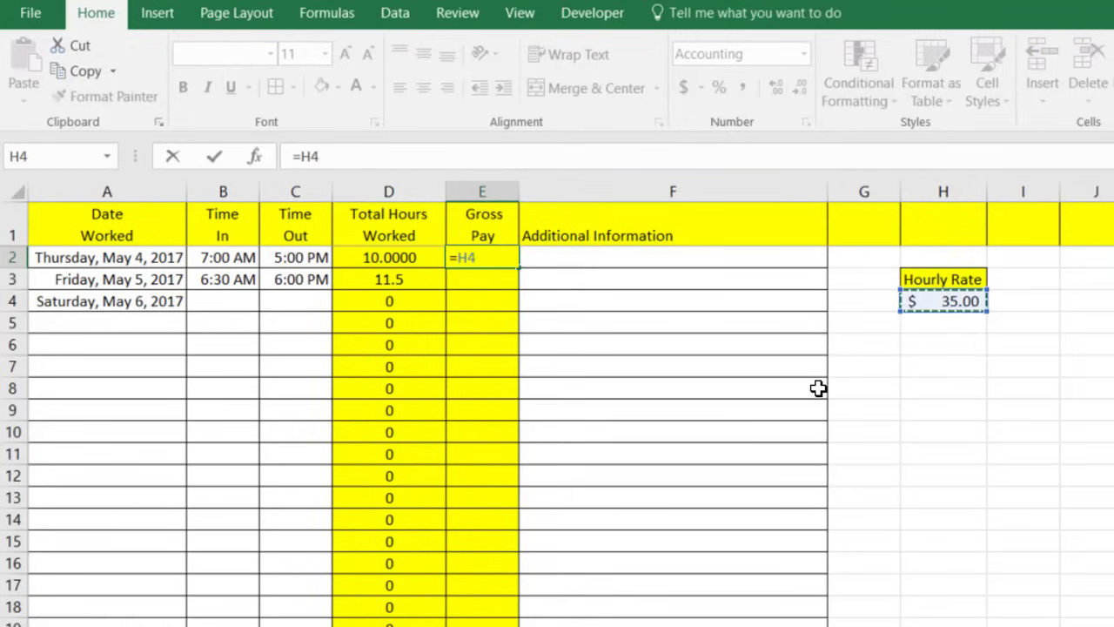
{"action": "type", "text": "*"}
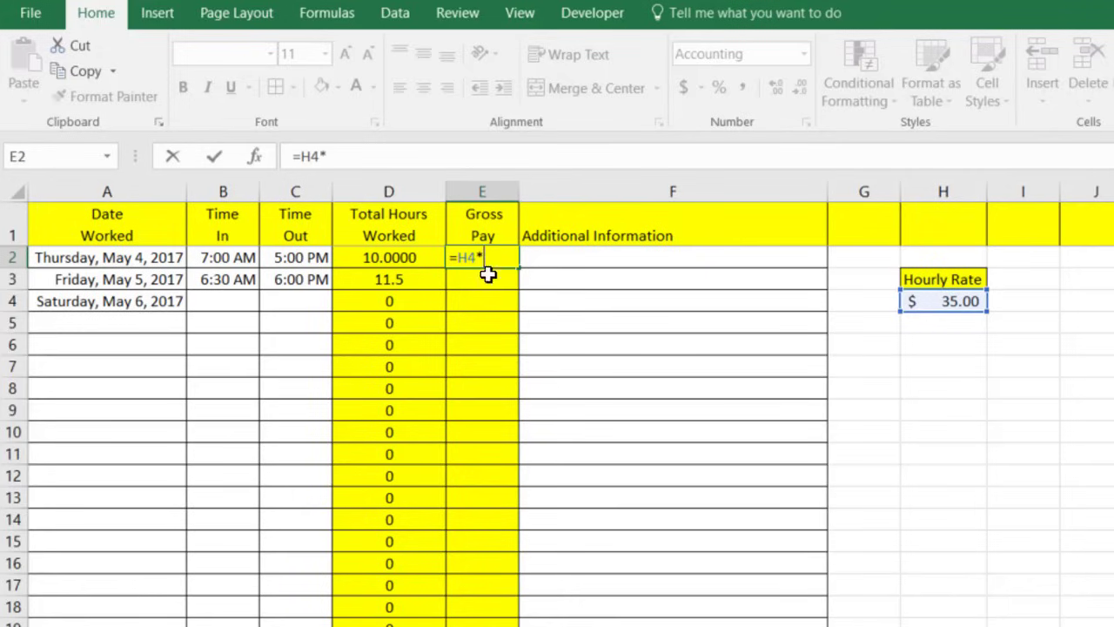
{"action": "left_click", "coordinate": [421, 259]}
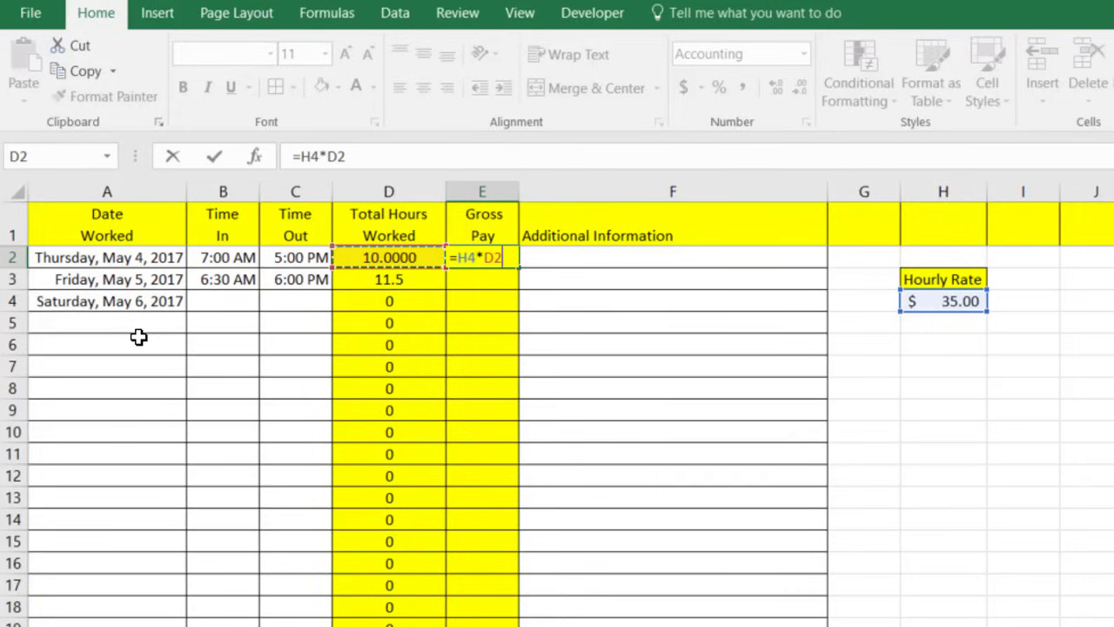
{"action": "left_click", "coordinate": [468, 257]}
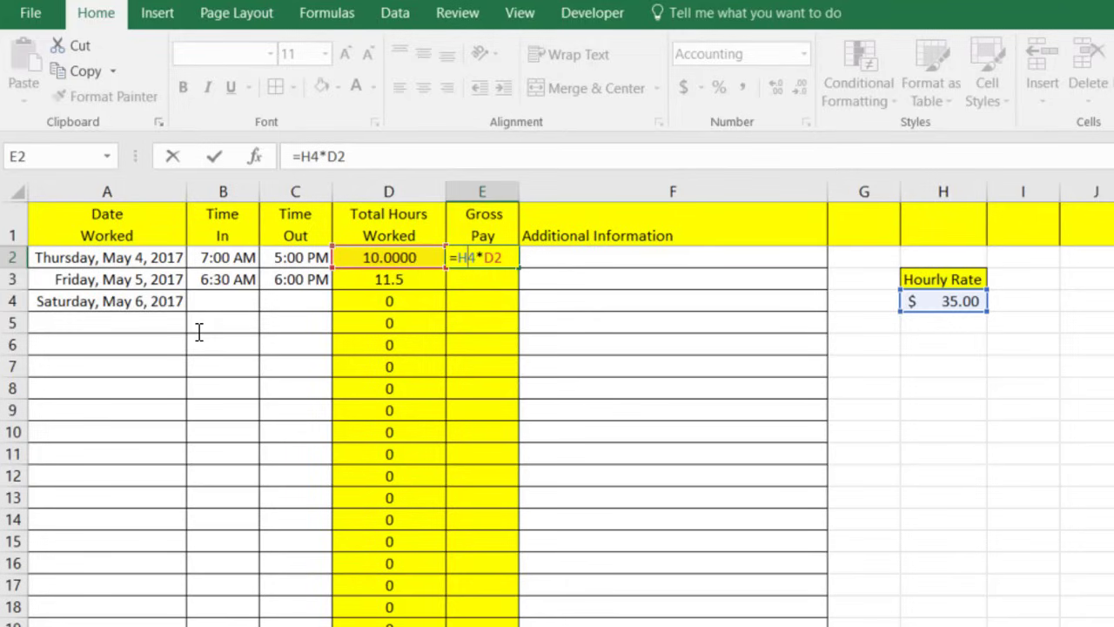
{"action": "key", "text": "F4"}
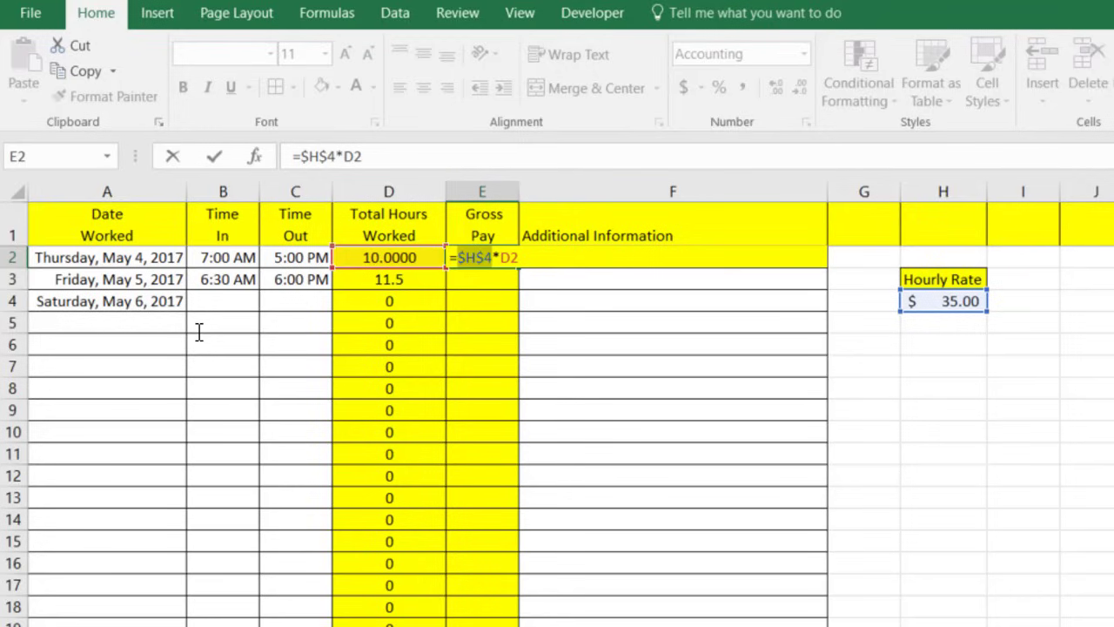
{"action": "key", "text": "Return"}
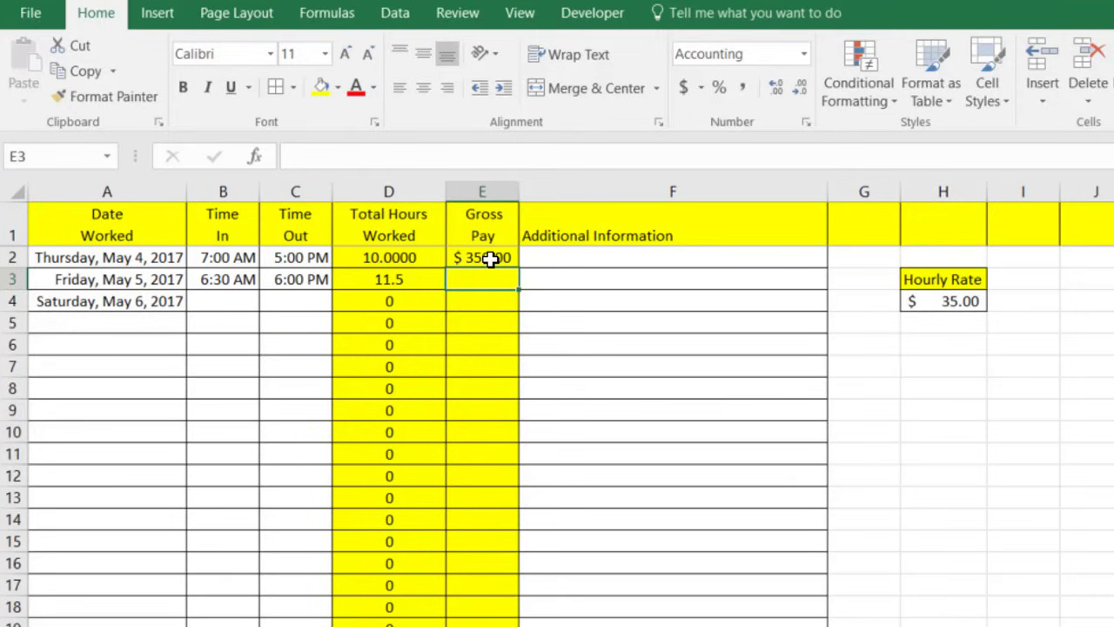
{"action": "key", "text": "Up"}
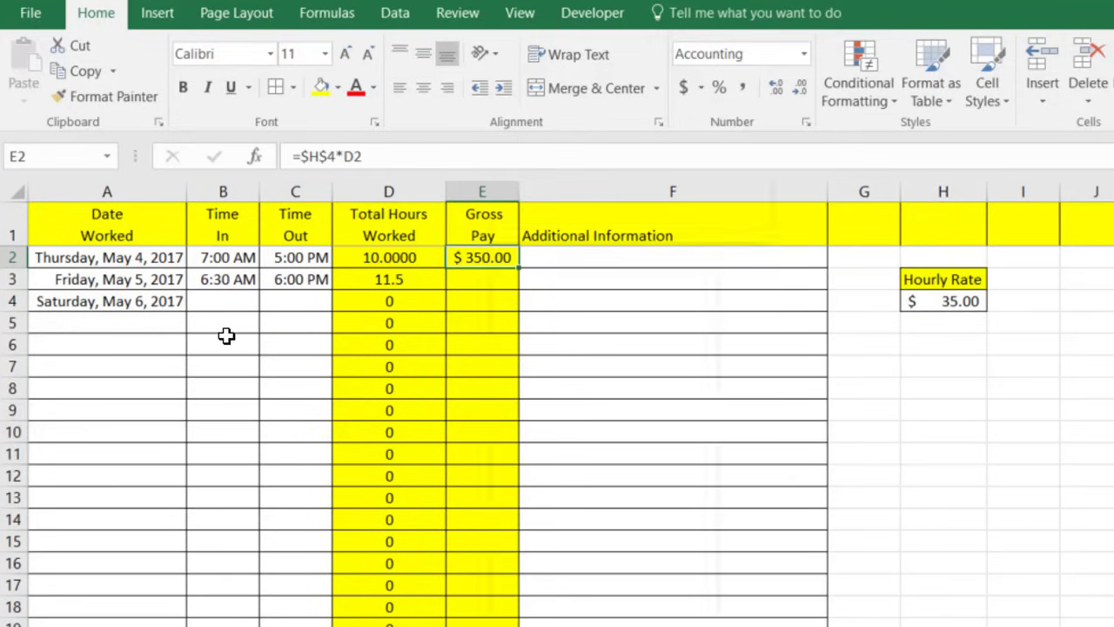
Paste E2's gross pay formula as formulas only down all of column E.
{"action": "key", "text": "shift+F10"}
{"action": "left_click", "coordinate": [528, 291]}
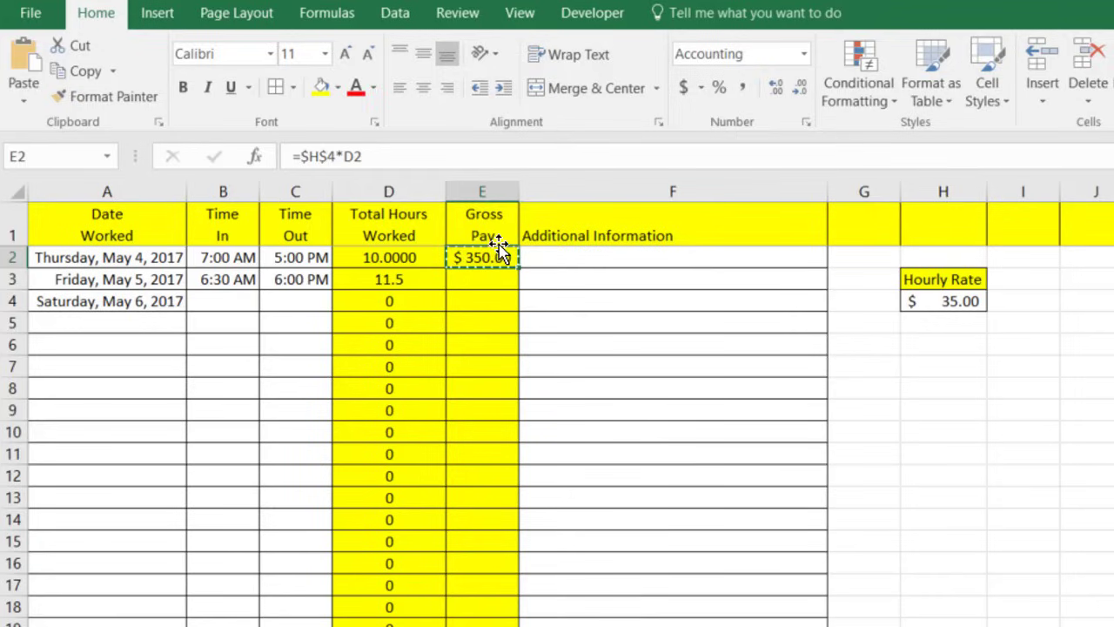
{"action": "left_click", "coordinate": [484, 191]}
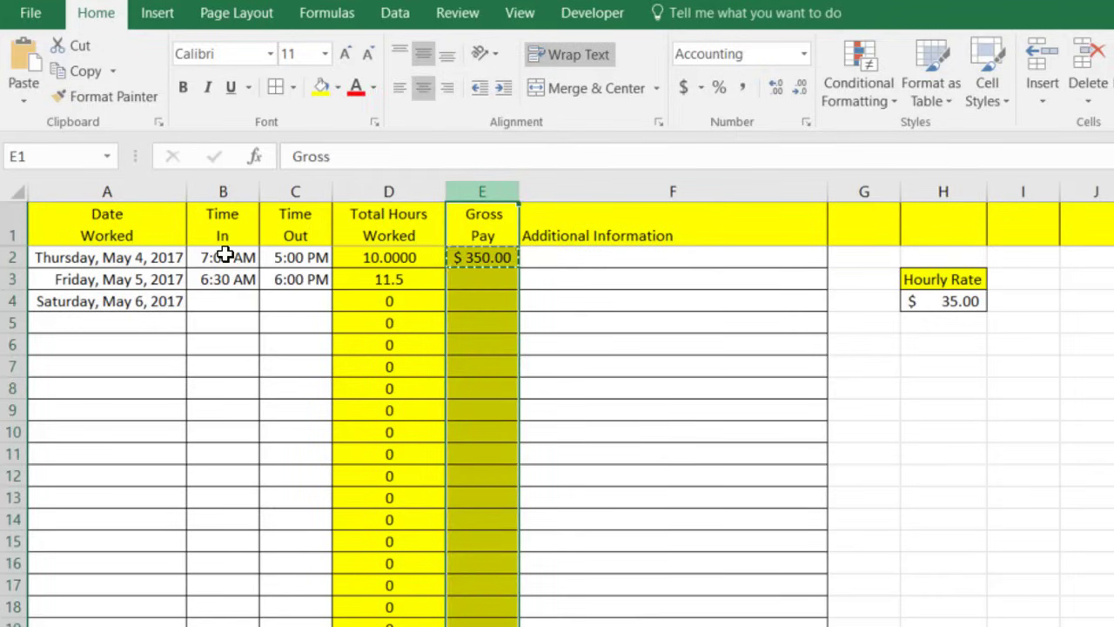
{"action": "right_click", "coordinate": [466, 191]}
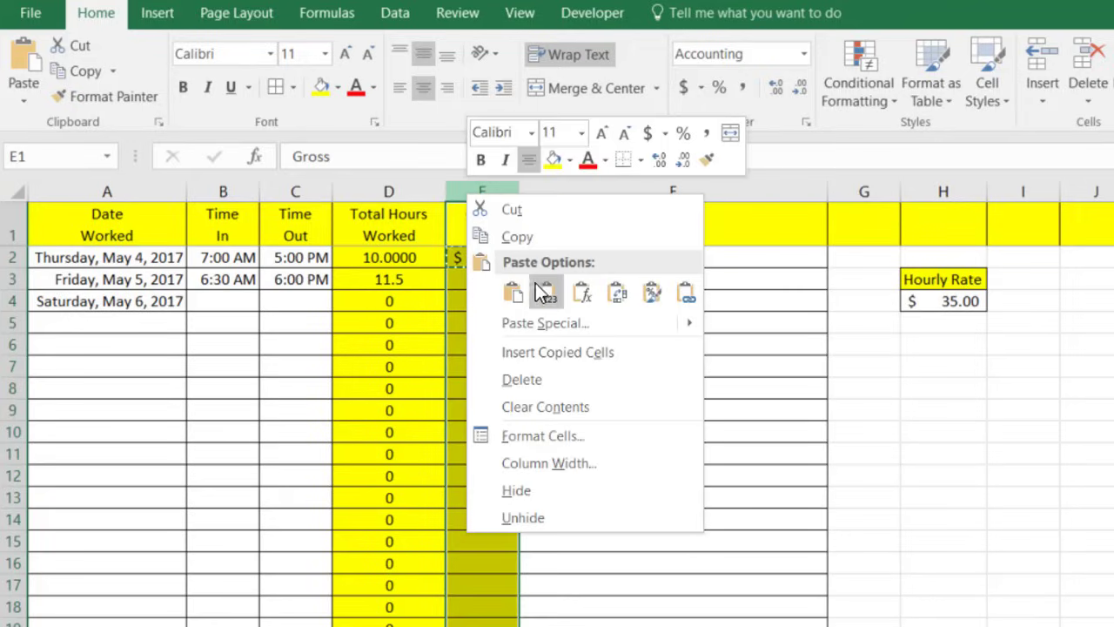
{"action": "left_click", "coordinate": [580, 296]}
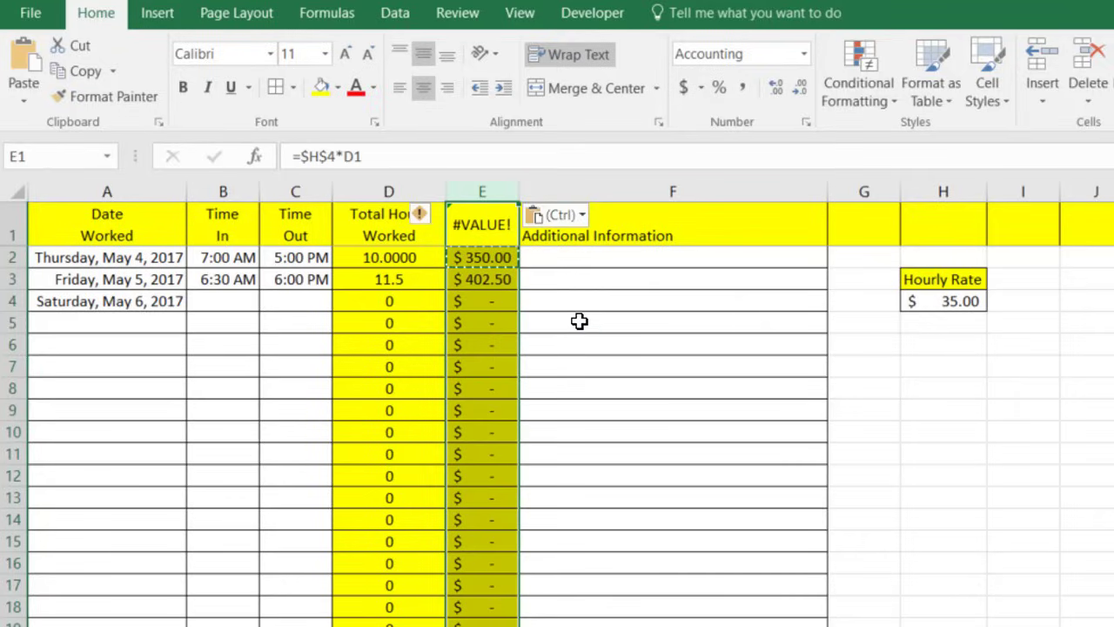
Retype E1's header as 'Gross' followed by a new line for a two-line heading.
{"action": "left_click", "coordinate": [468, 228]}
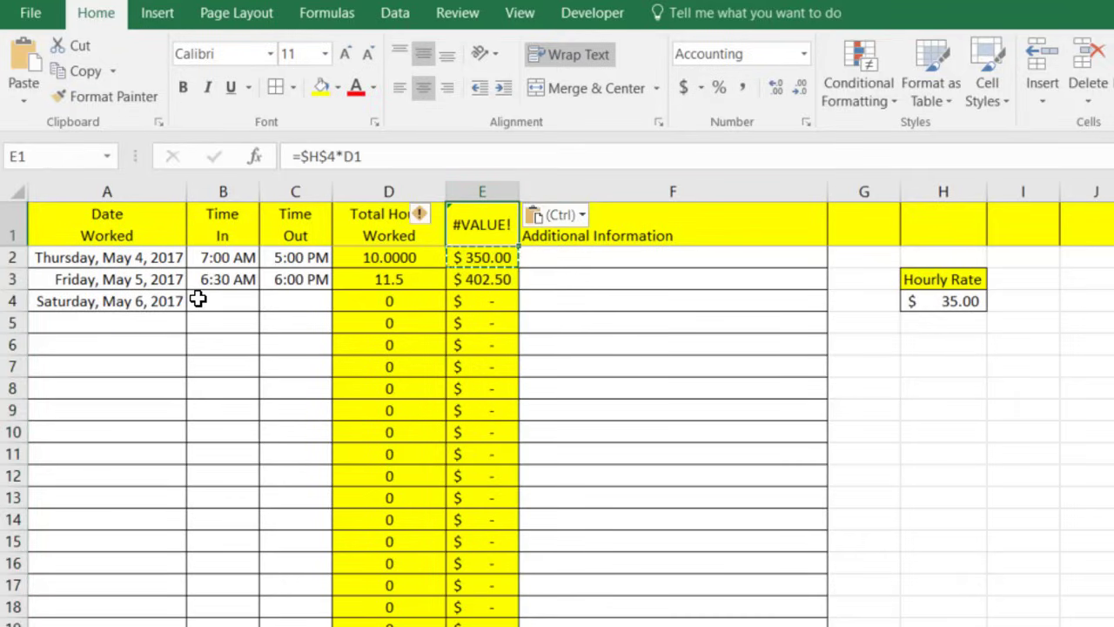
{"action": "type", "text": "Total"}
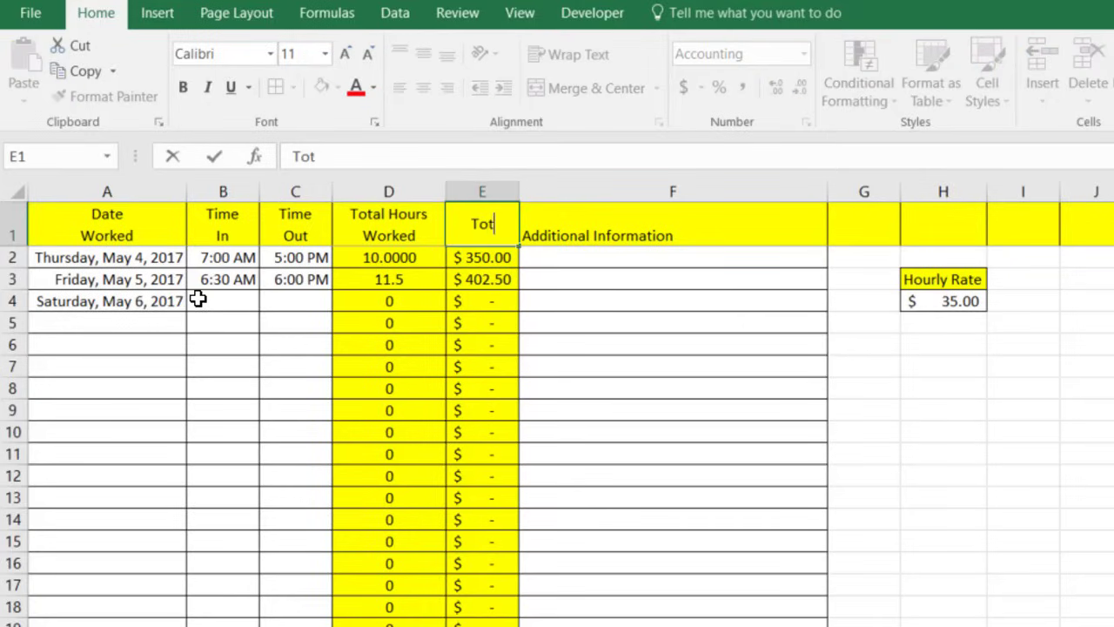
{"action": "key", "text": "BackSpace"}
{"action": "key", "text": "BackSpace"}
{"action": "key", "text": "BackSpace"}
{"action": "key", "text": "BackSpace"}
{"action": "key", "text": "BackSpace"}
{"action": "type", "text": "Gross"}
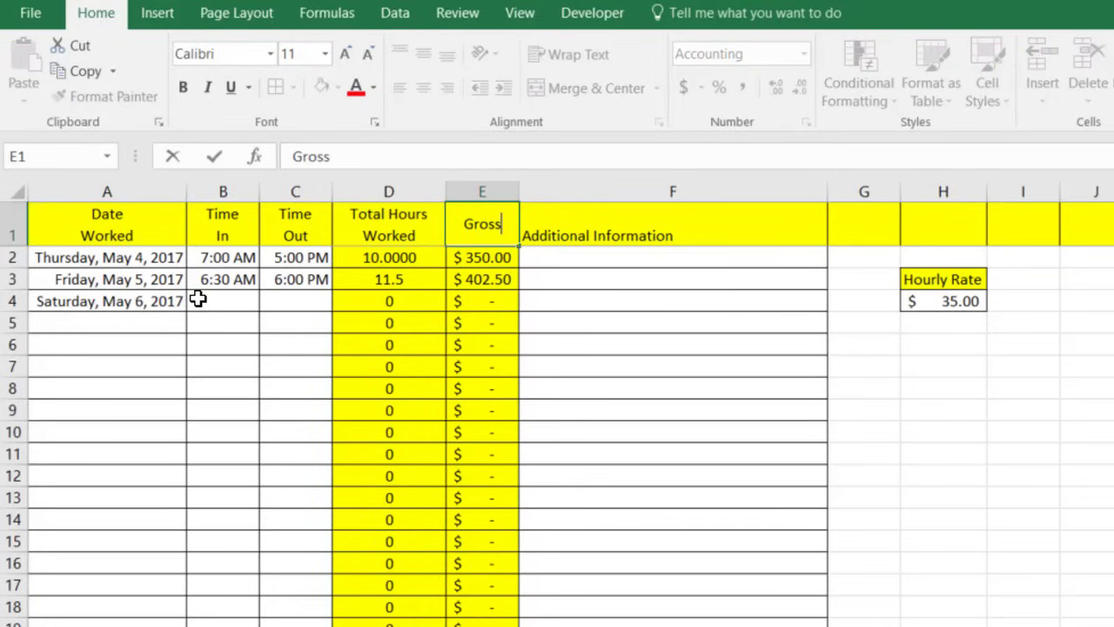
{"action": "key", "text": "alt+Return"}
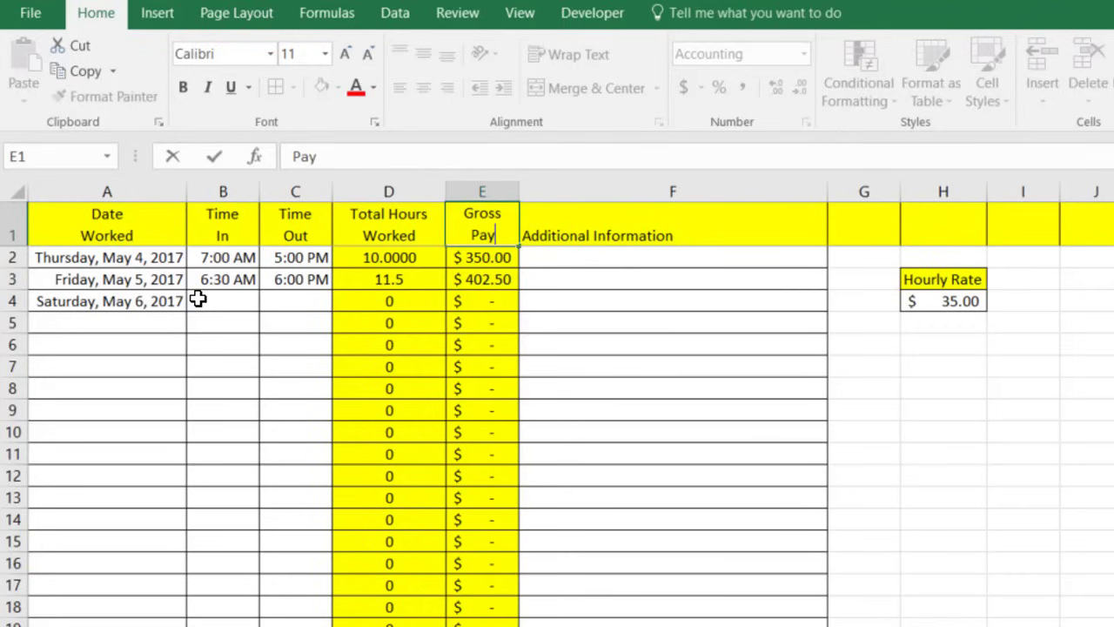
Enter Saturday's 8:00 AM start in B4 and 10:00 AM finish in C4.
{"action": "left_click", "coordinate": [655, 321]}
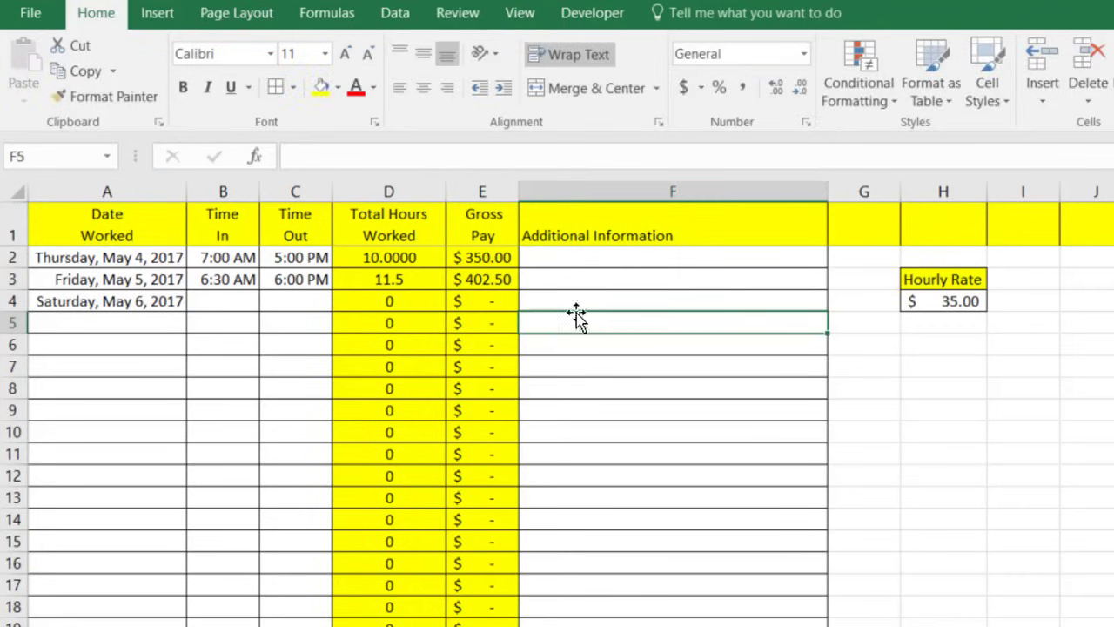
{"action": "left_click", "coordinate": [237, 303]}
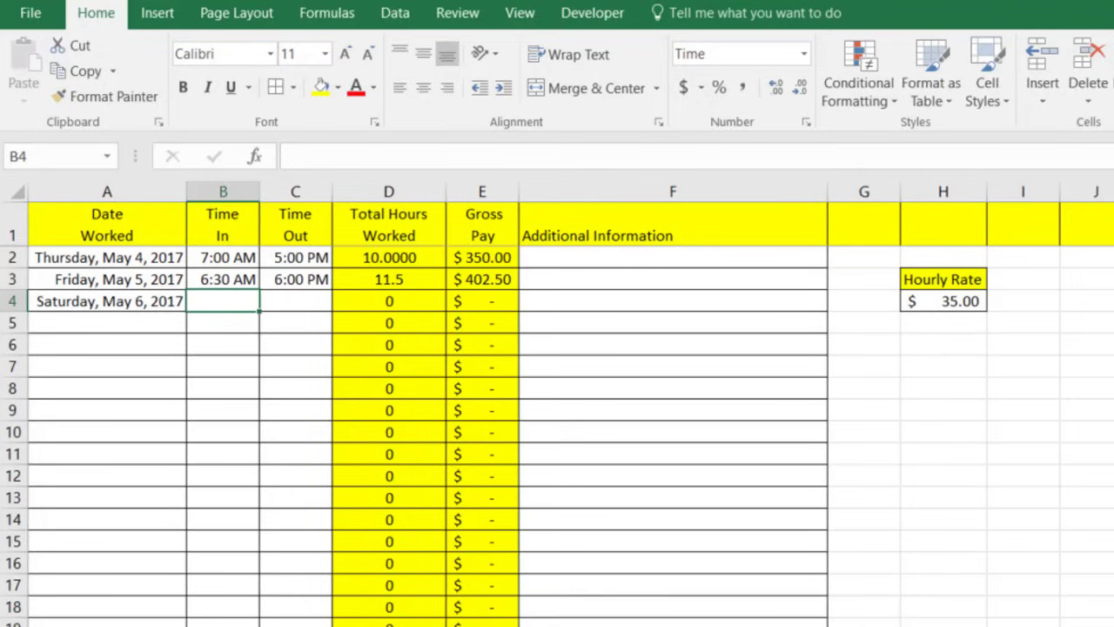
{"action": "type", "text": "8:"}
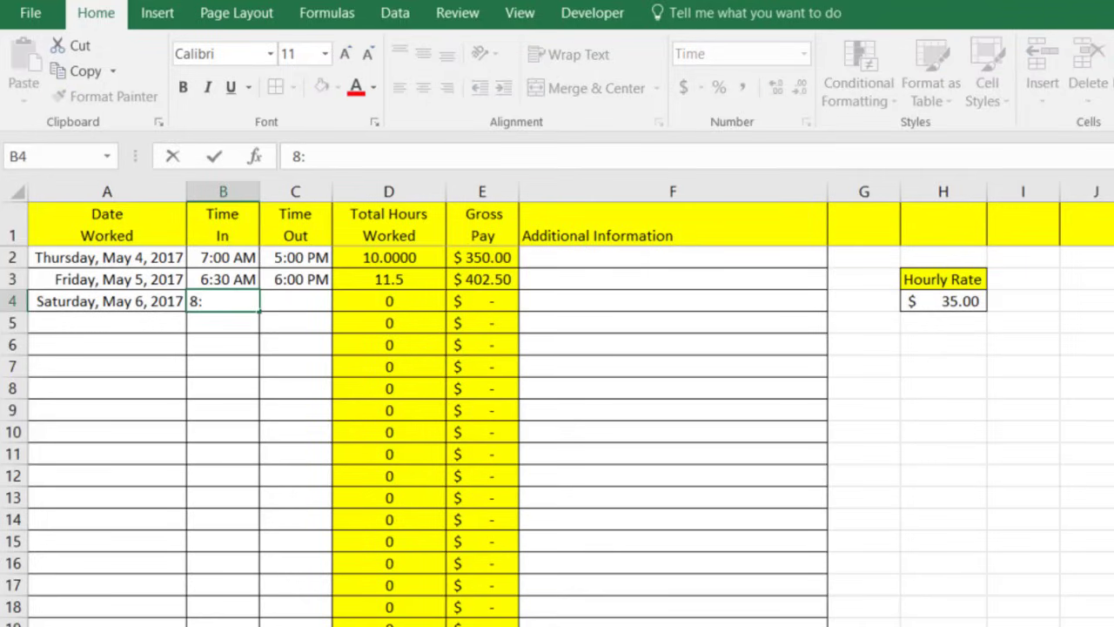
{"action": "type", "text": "00 AM"}
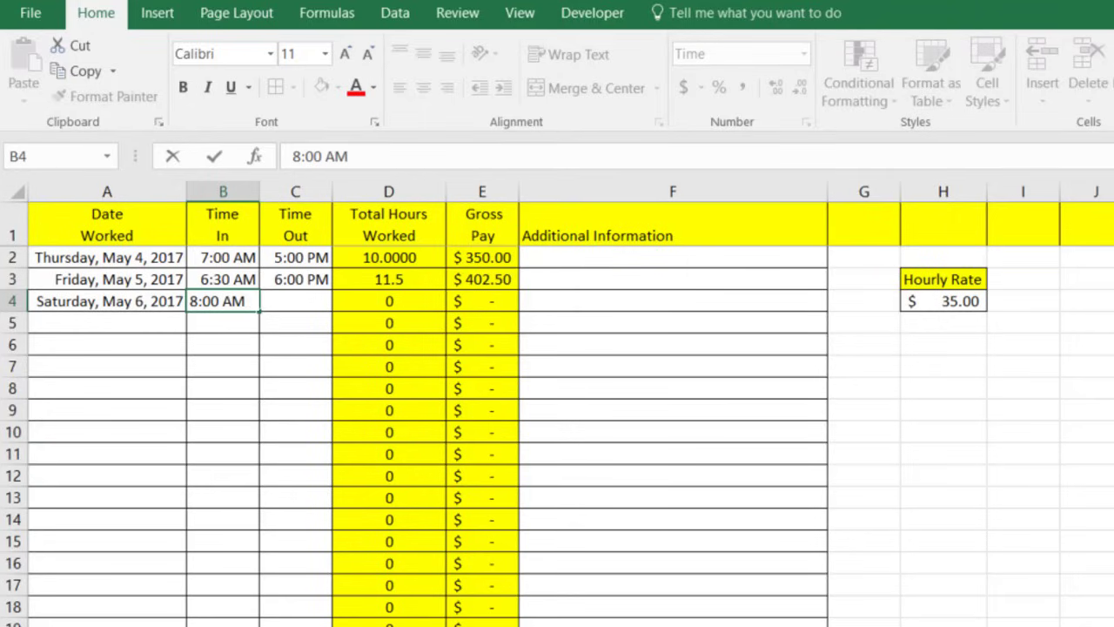
{"action": "key", "text": "Tab"}
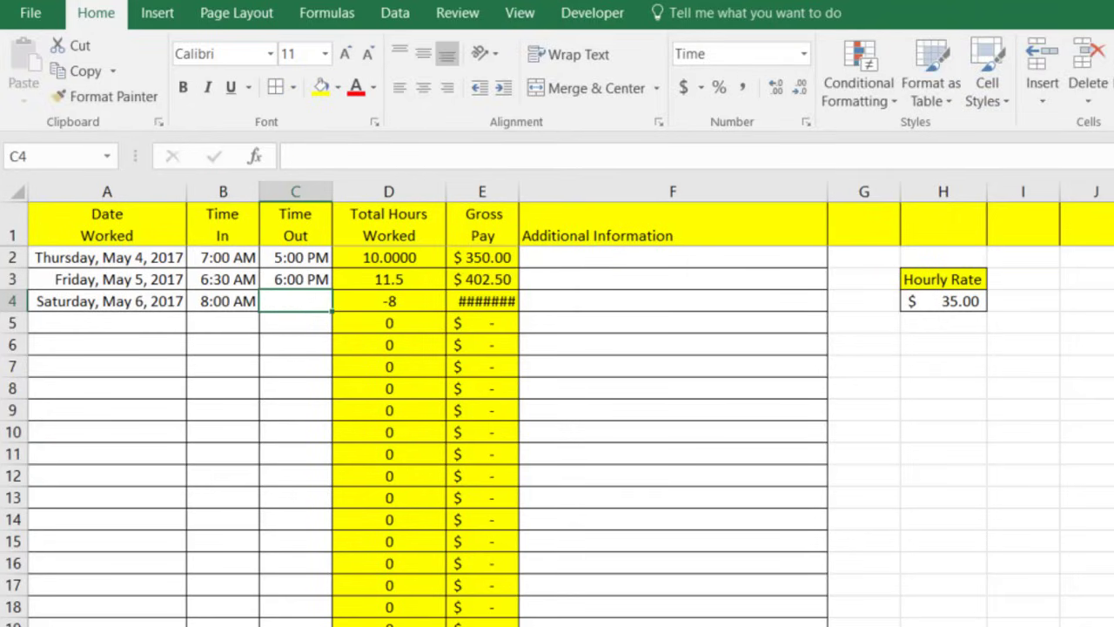
{"action": "type", "text": "10:"}
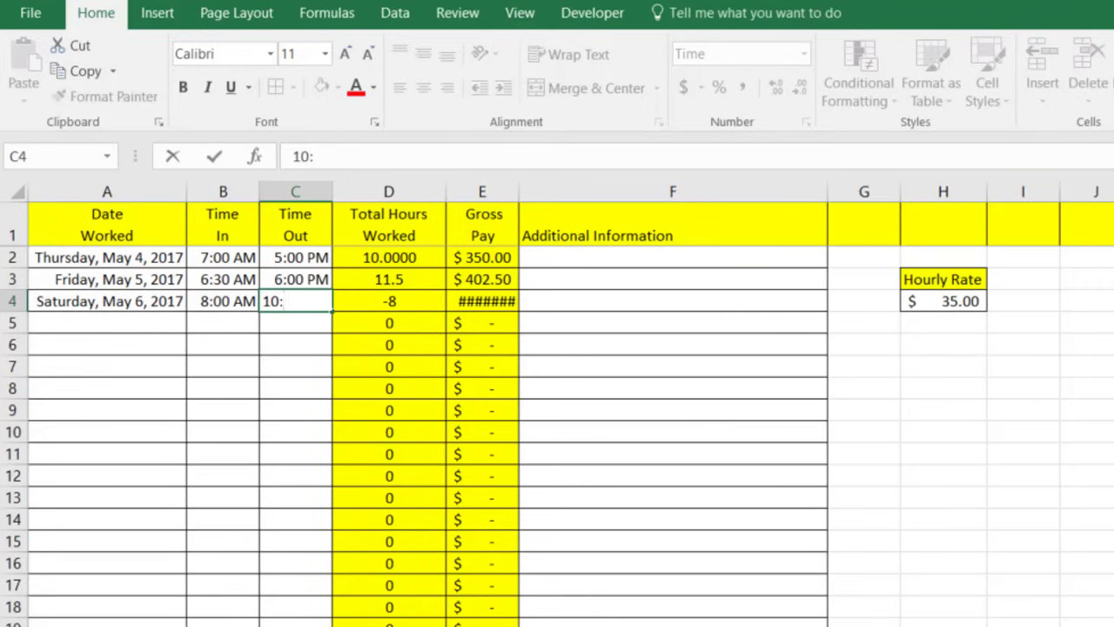
{"action": "type", "text": "00 AM"}
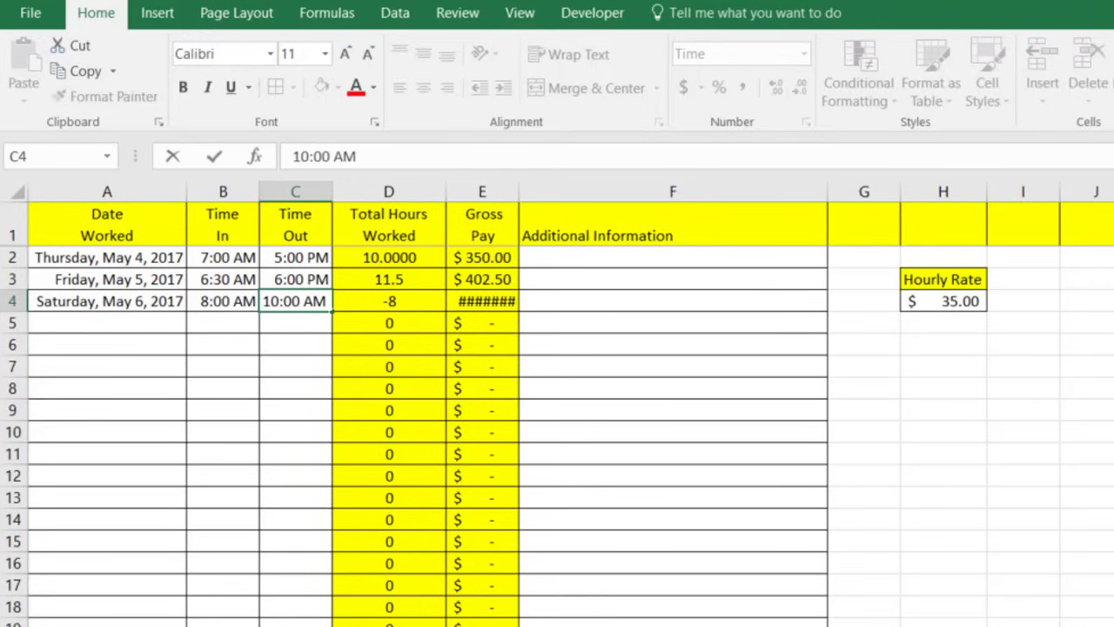
{"action": "key", "text": "Return"}
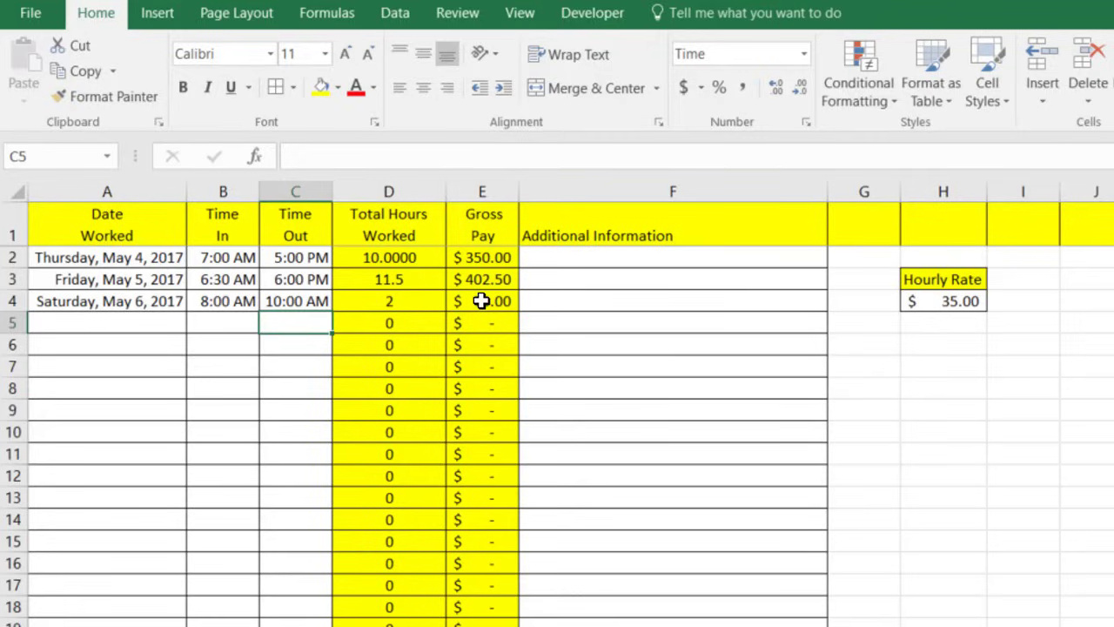
Label cell H6 'Gross Pay', replacing an initial 'Total Pay' entry.
{"action": "left_click", "coordinate": [961, 386]}
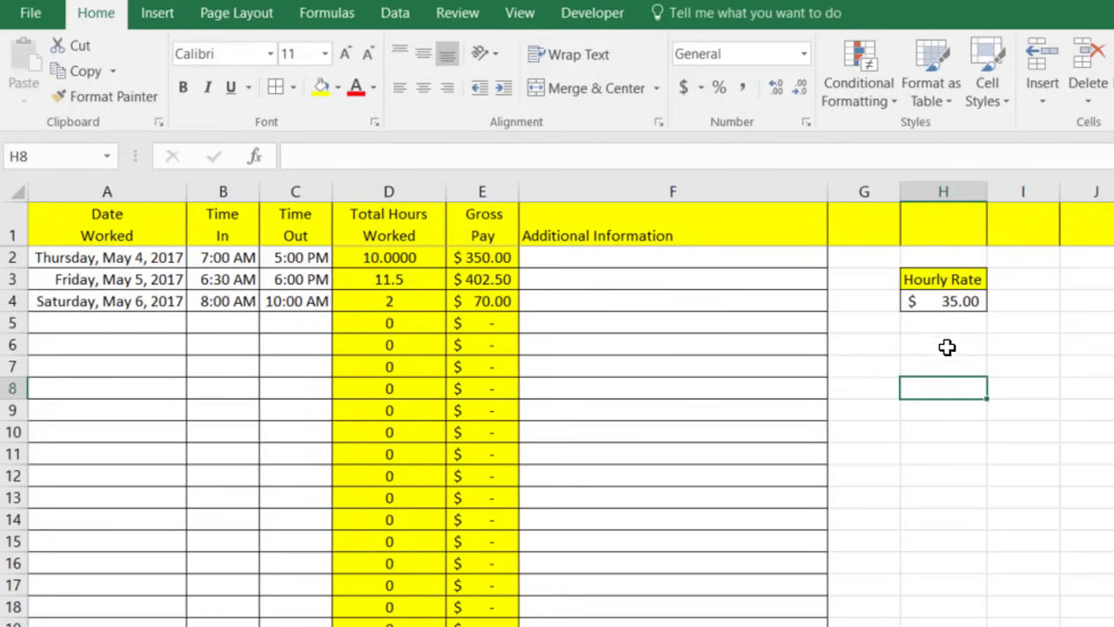
{"action": "left_click", "coordinate": [947, 346]}
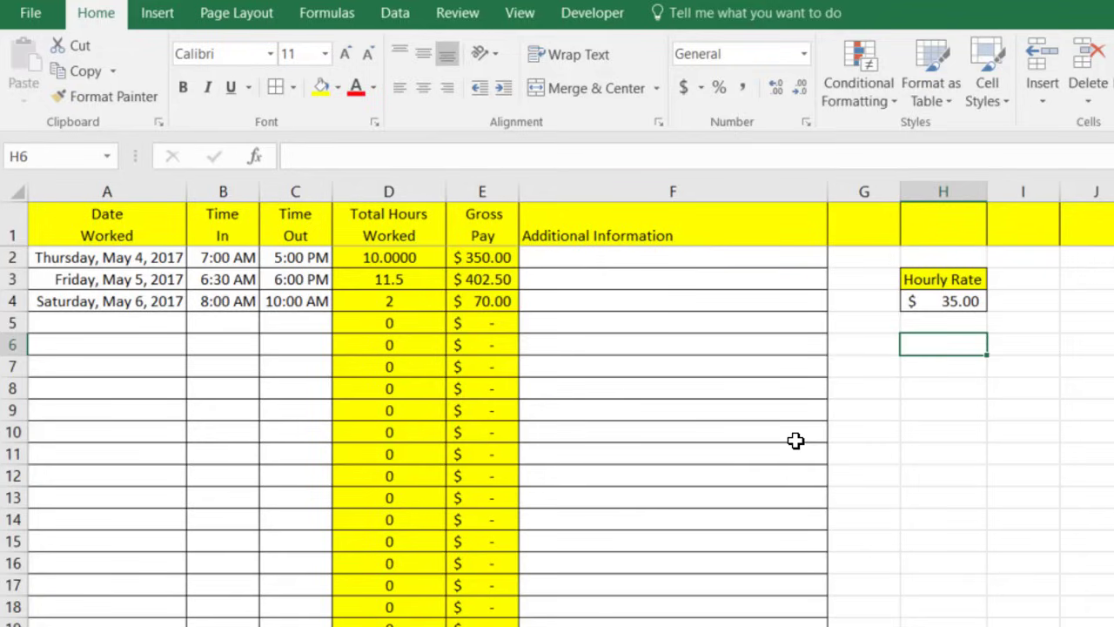
{"action": "type", "text": "Tota"}
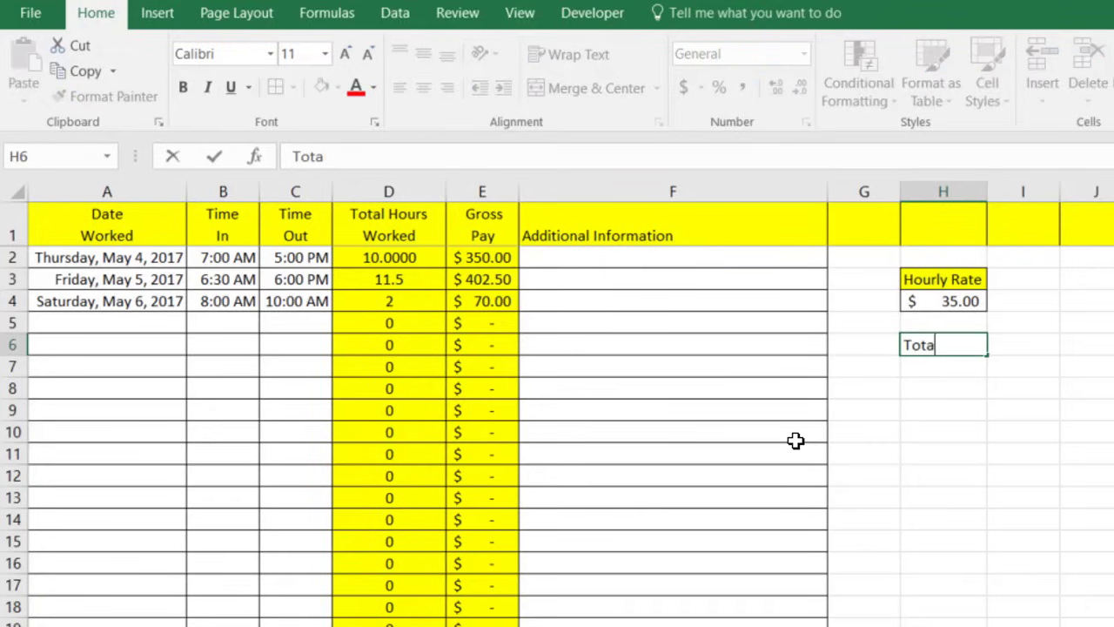
{"action": "type", "text": "l Pay"}
{"action": "left_click", "coordinate": [965, 447]}
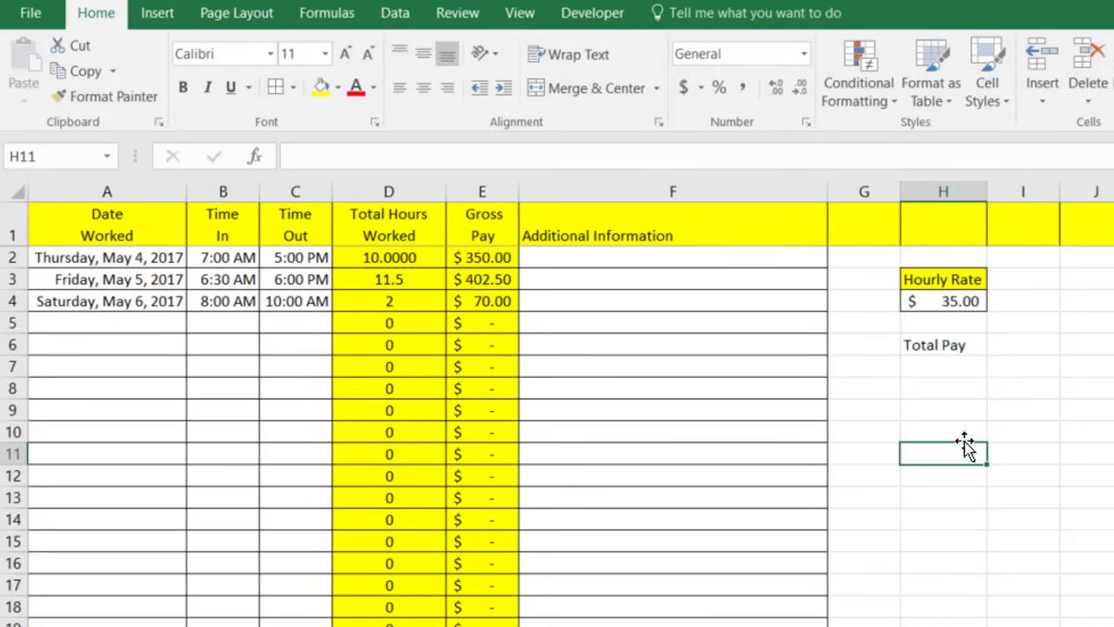
{"action": "left_click", "coordinate": [952, 348]}
{"action": "type", "text": "Gros"}
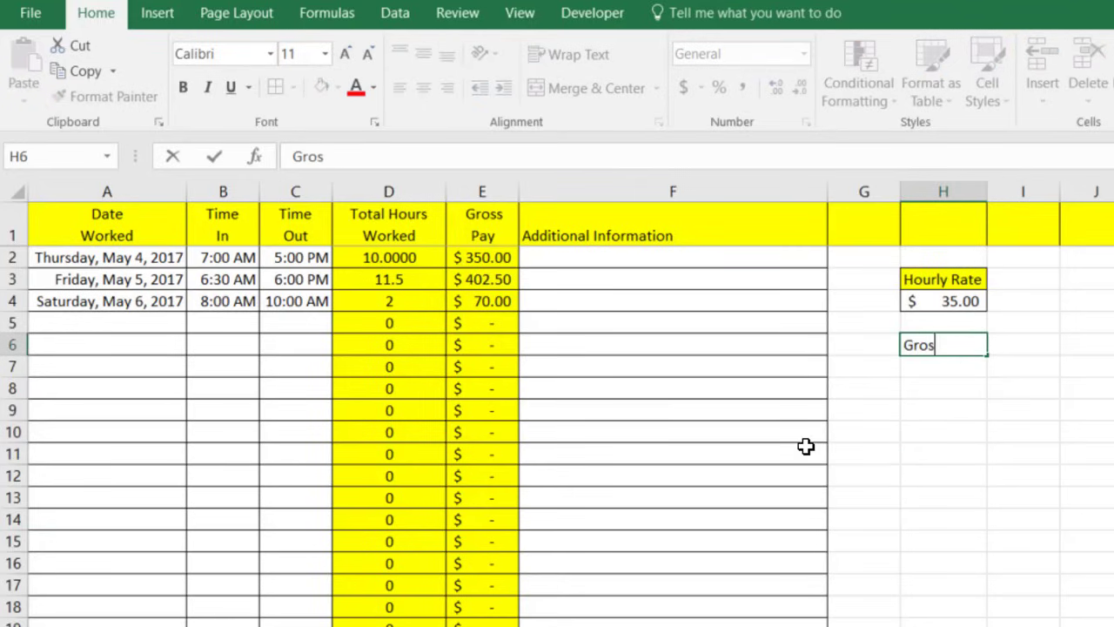
{"action": "type", "text": "s Pay"}
{"action": "left_click", "coordinate": [979, 448]}
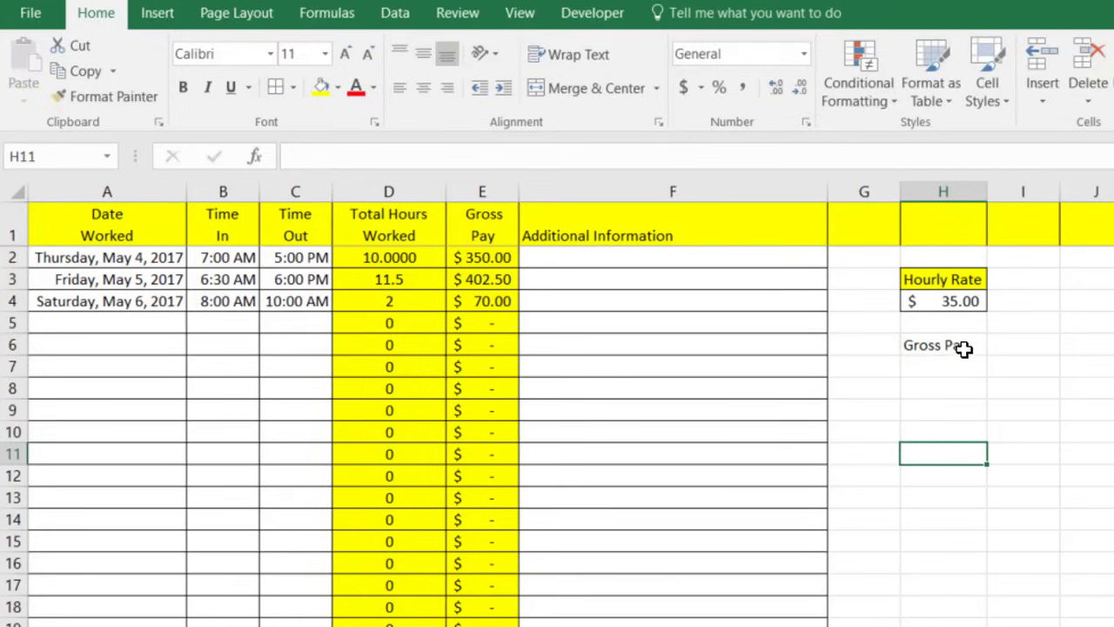
Fill H6 yellow and add borders around H6:H7.
{"action": "left_click", "coordinate": [962, 348]}
{"action": "left_click", "coordinate": [321, 87]}
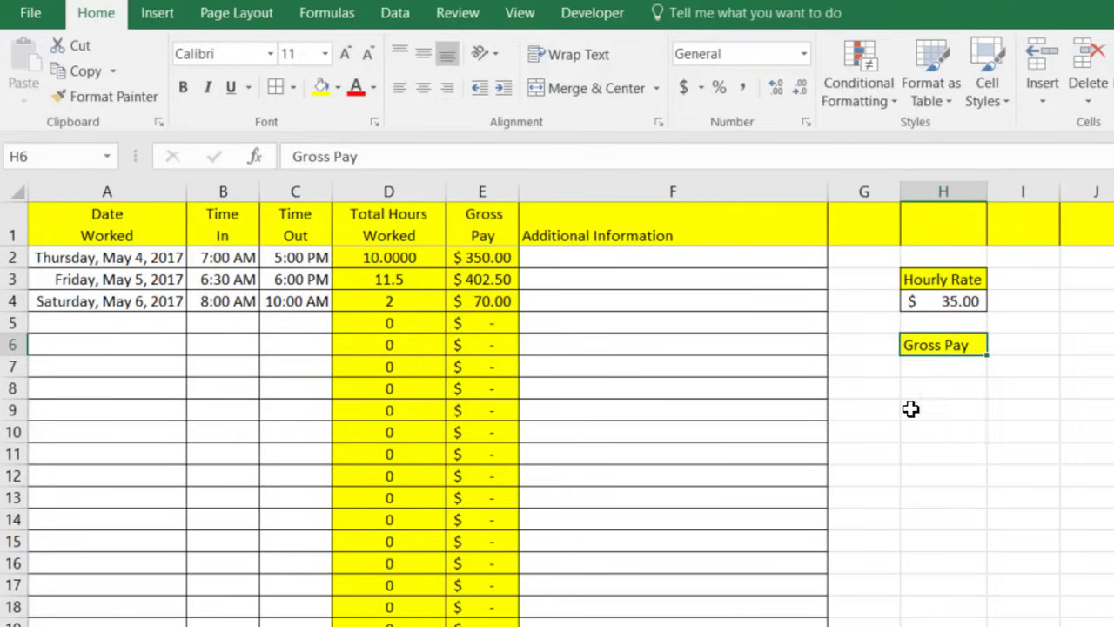
{"action": "left_click", "coordinate": [925, 425]}
{"action": "left_click", "coordinate": [947, 369]}
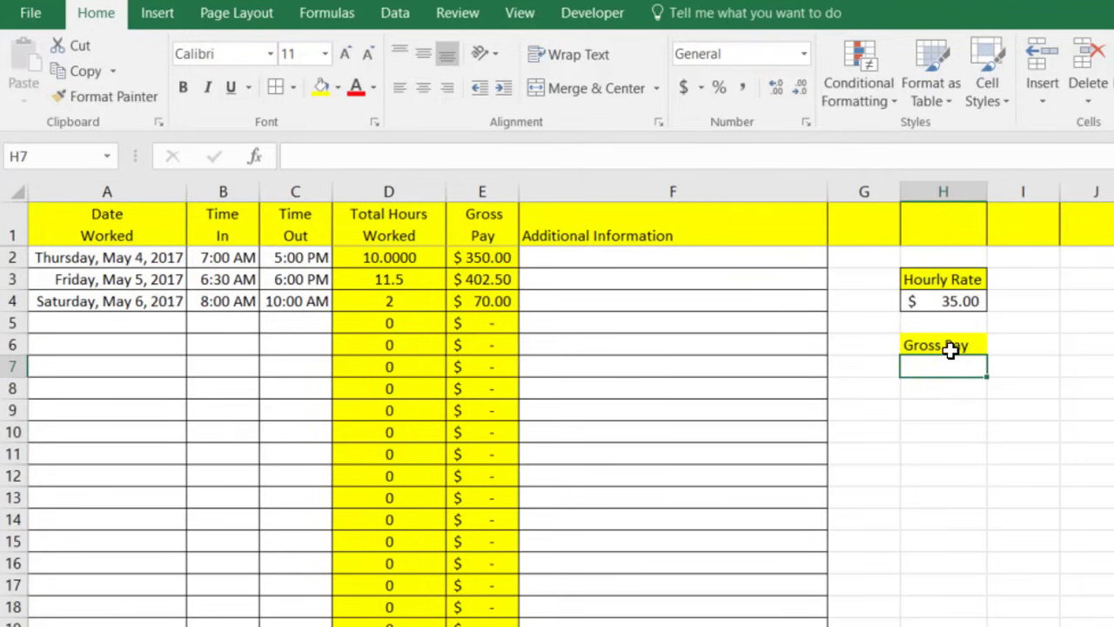
{"action": "left_click_drag", "start_coordinate": [948, 349], "coordinate": [948, 363]}
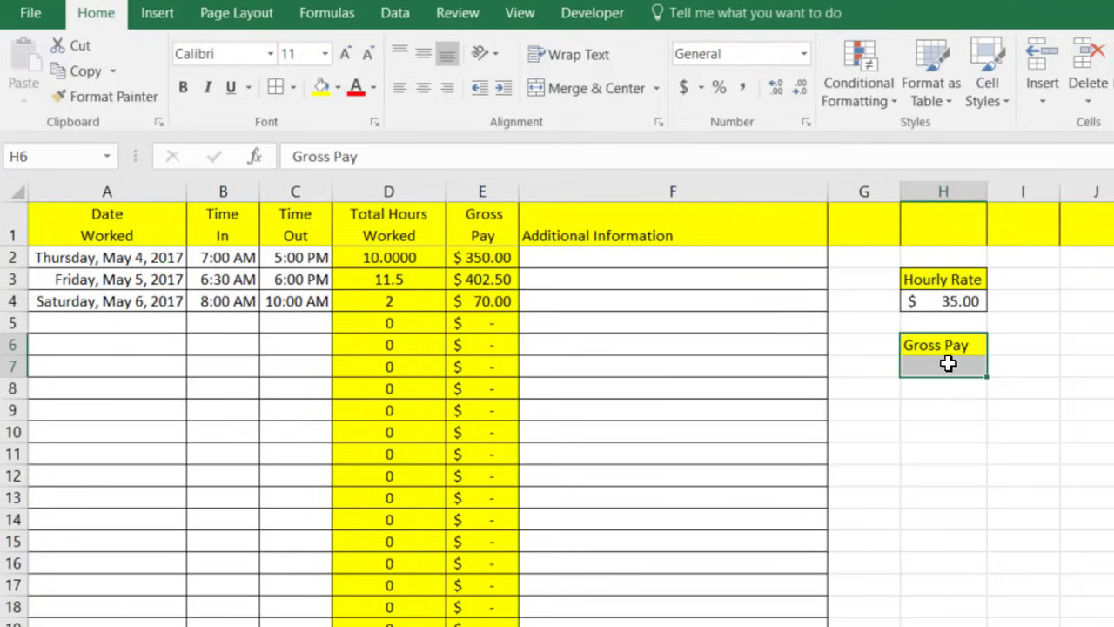
{"action": "left_click", "coordinate": [280, 93]}
{"action": "left_click", "coordinate": [1063, 483]}
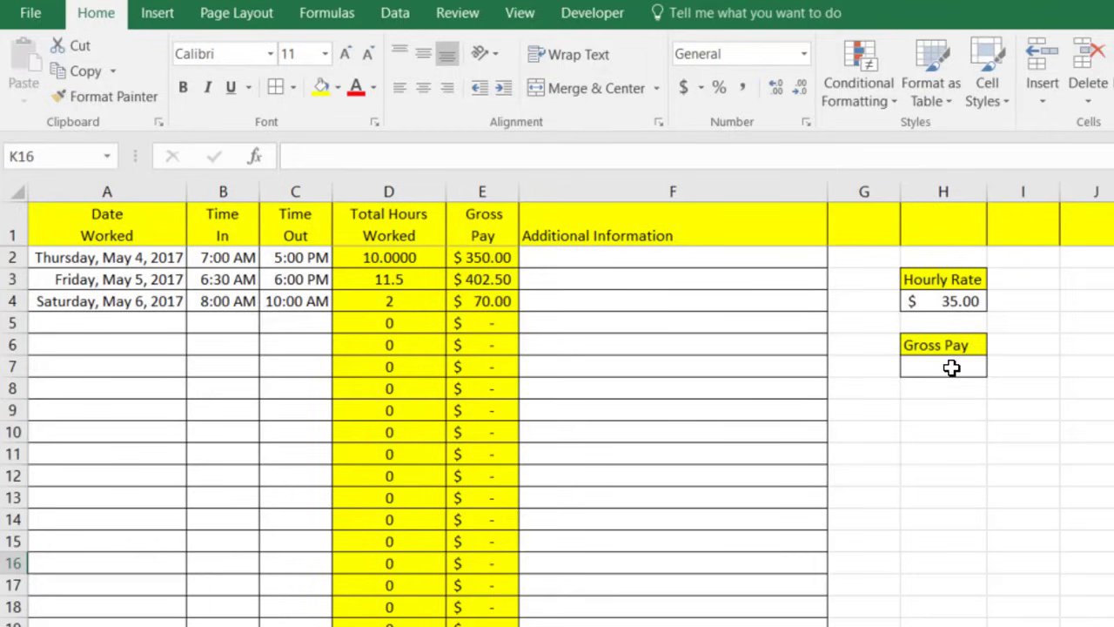
Enter =SUM(E:E) in H7 to total the whole Gross Pay column, giving $ 822.50.
{"action": "left_click", "coordinate": [951, 368]}
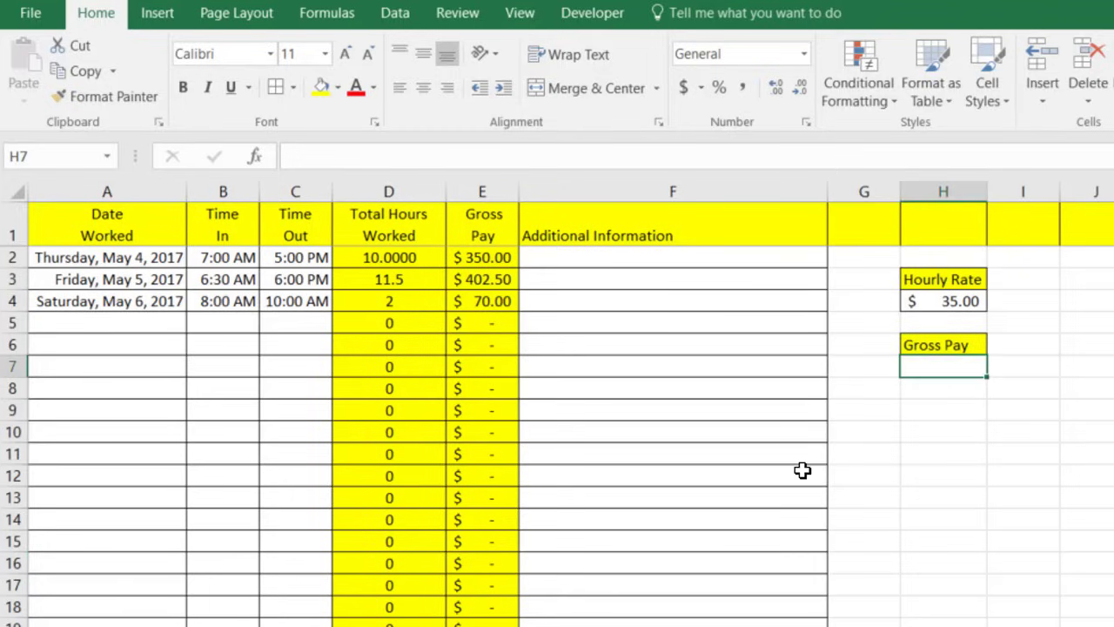
{"action": "type", "text": "="}
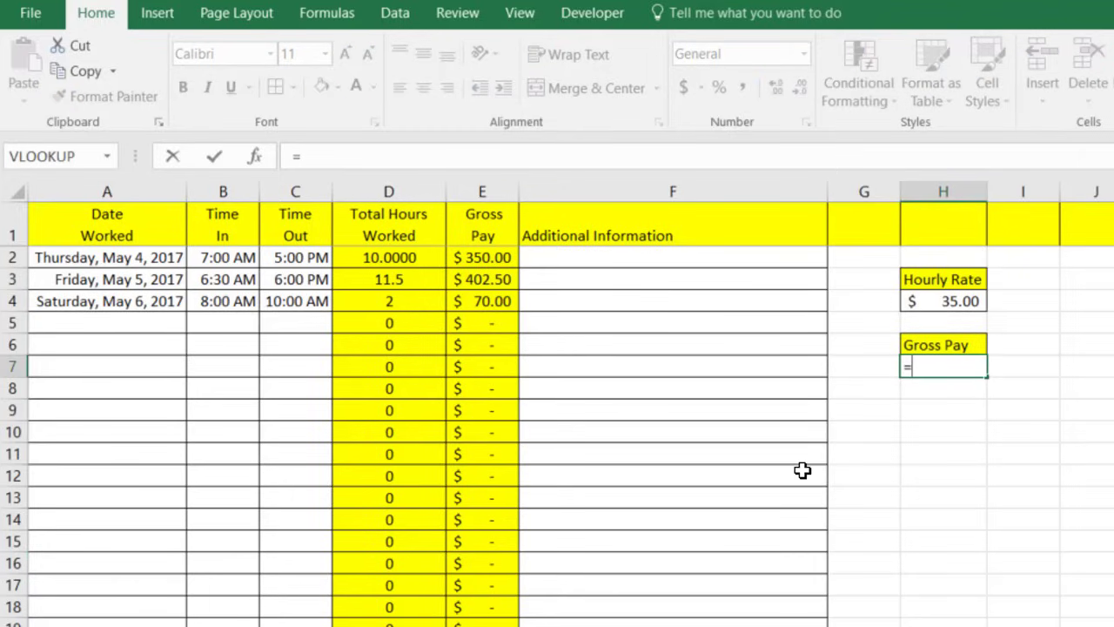
{"action": "type", "text": "SUM"}
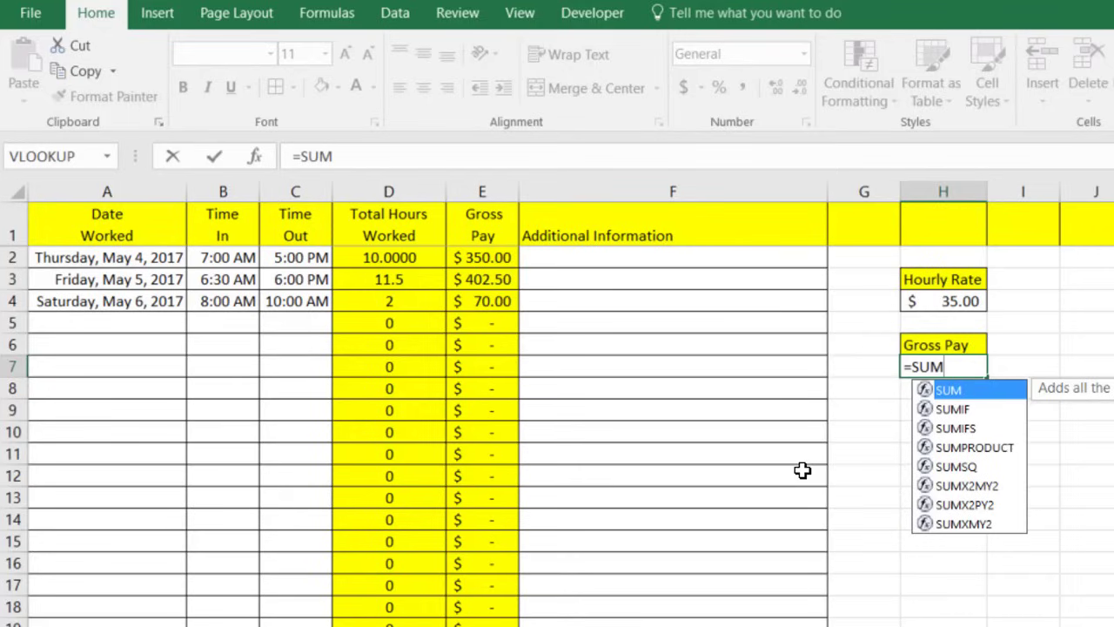
{"action": "type", "text": "("}
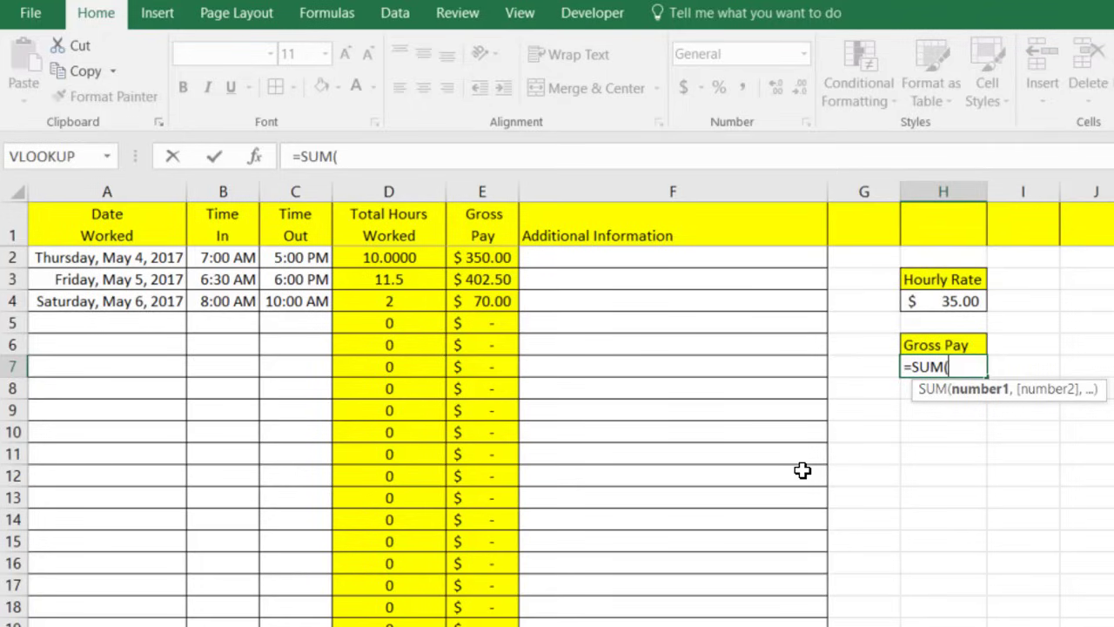
{"action": "left_click", "coordinate": [492, 184]}
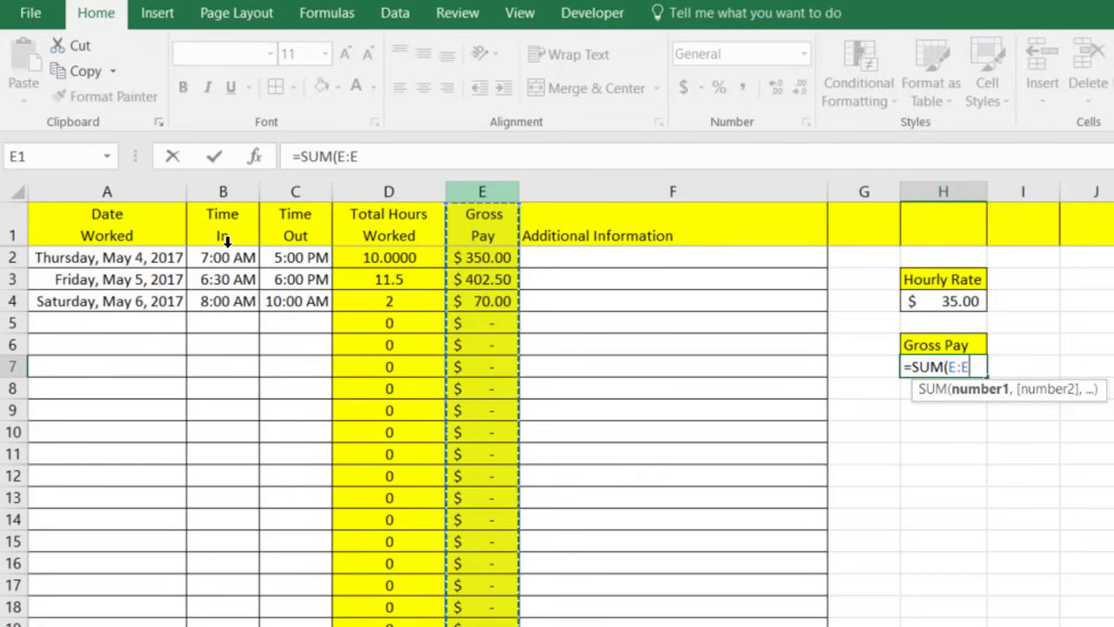
{"action": "type", "text": ")"}
{"action": "key", "text": "Return"}
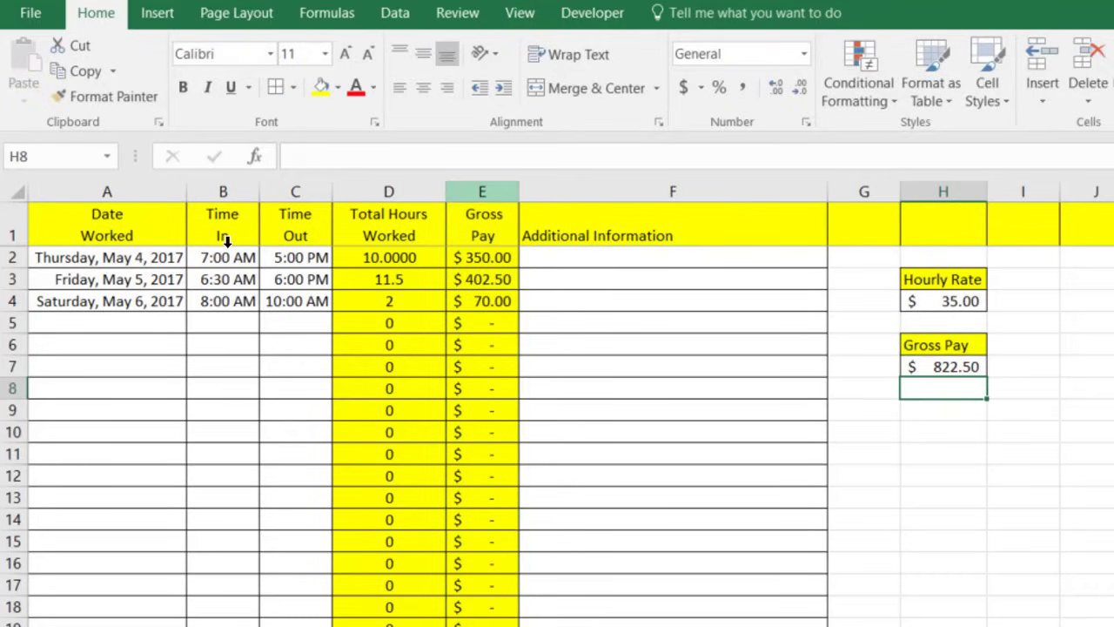
{"action": "left_click", "coordinate": [1022, 490]}
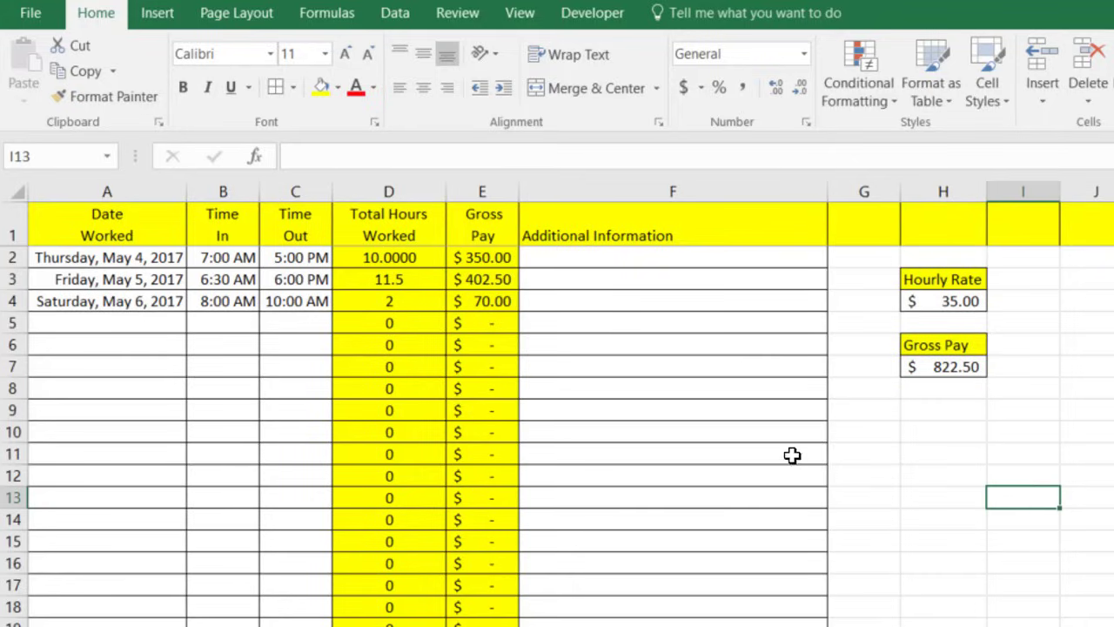
Enter 05/08/2017 in A5 with Time In 7:00 AM and Time Out 5:00 PM.
{"action": "left_click", "coordinate": [166, 325]}
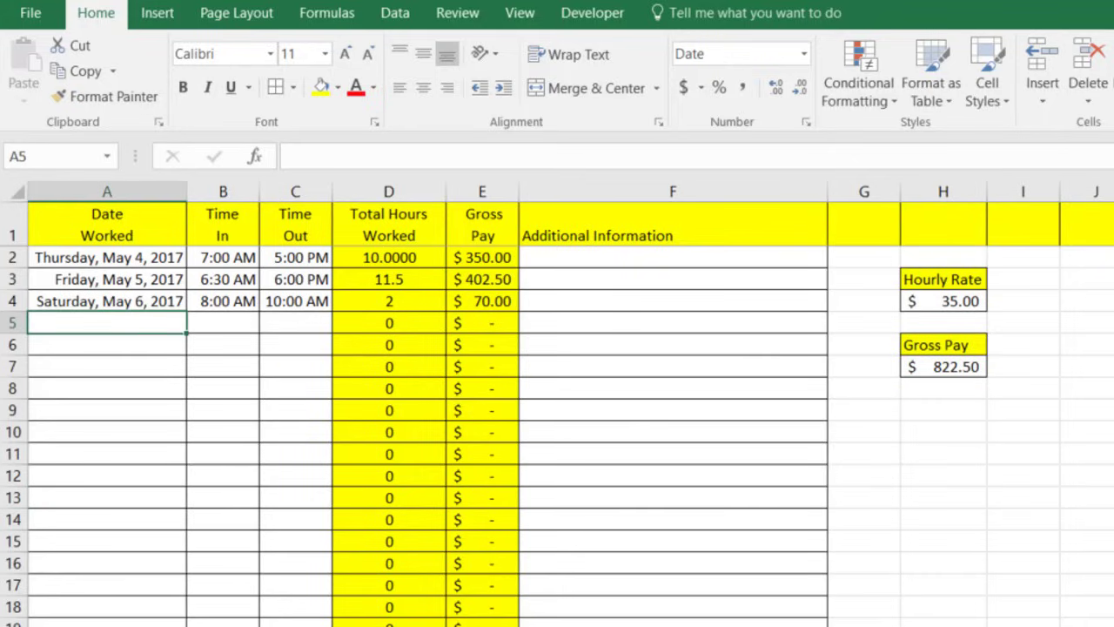
{"action": "type", "text": "05"}
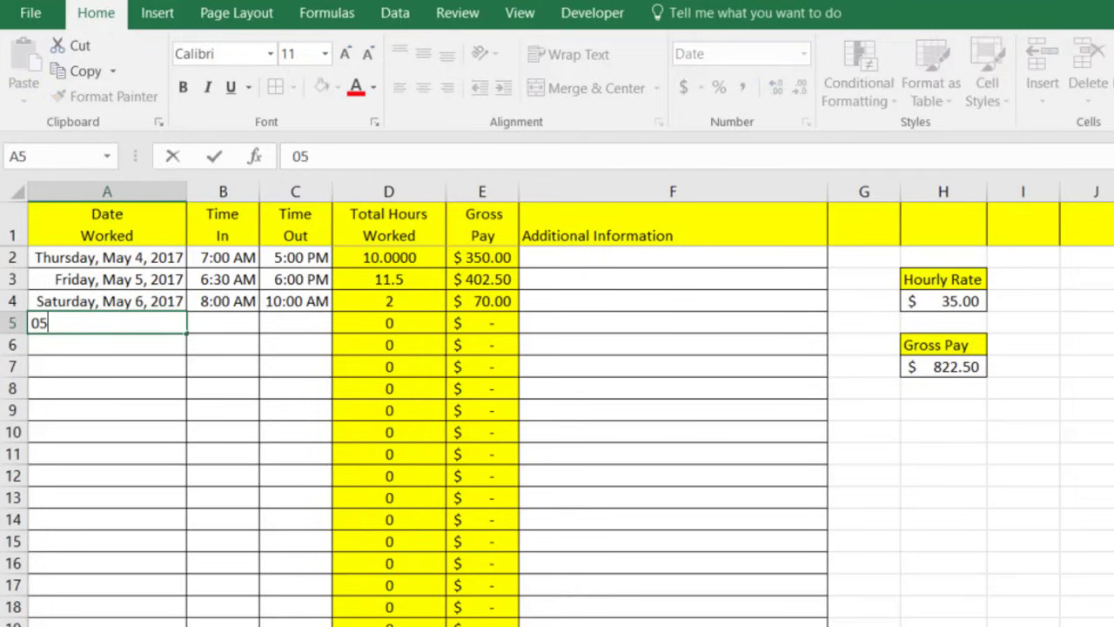
{"action": "type", "text": "/08/2017"}
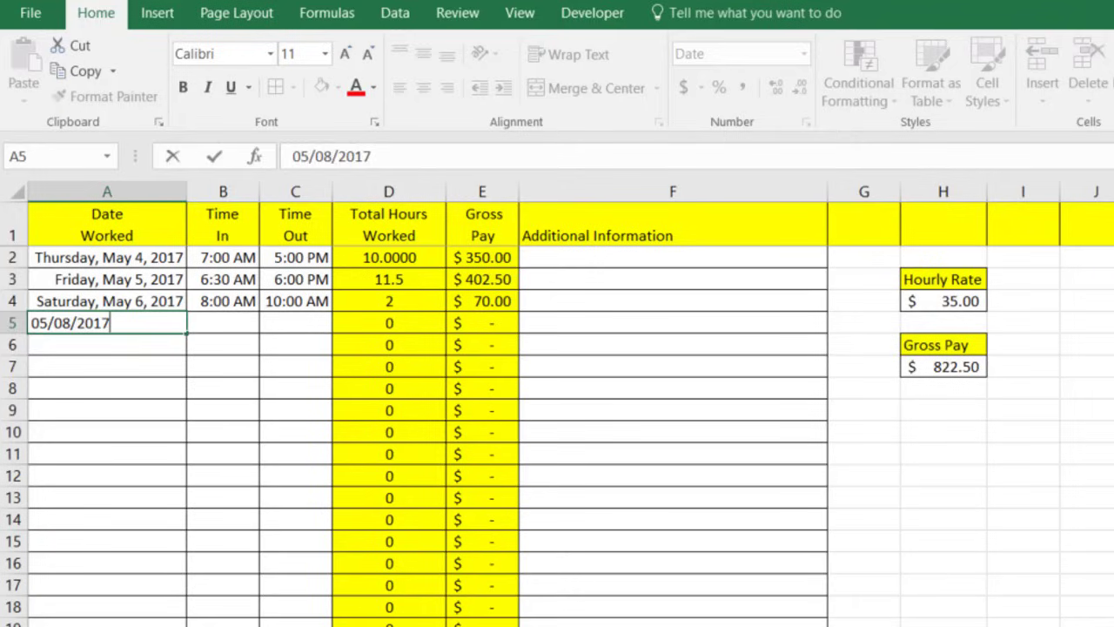
{"action": "key", "text": "Return"}
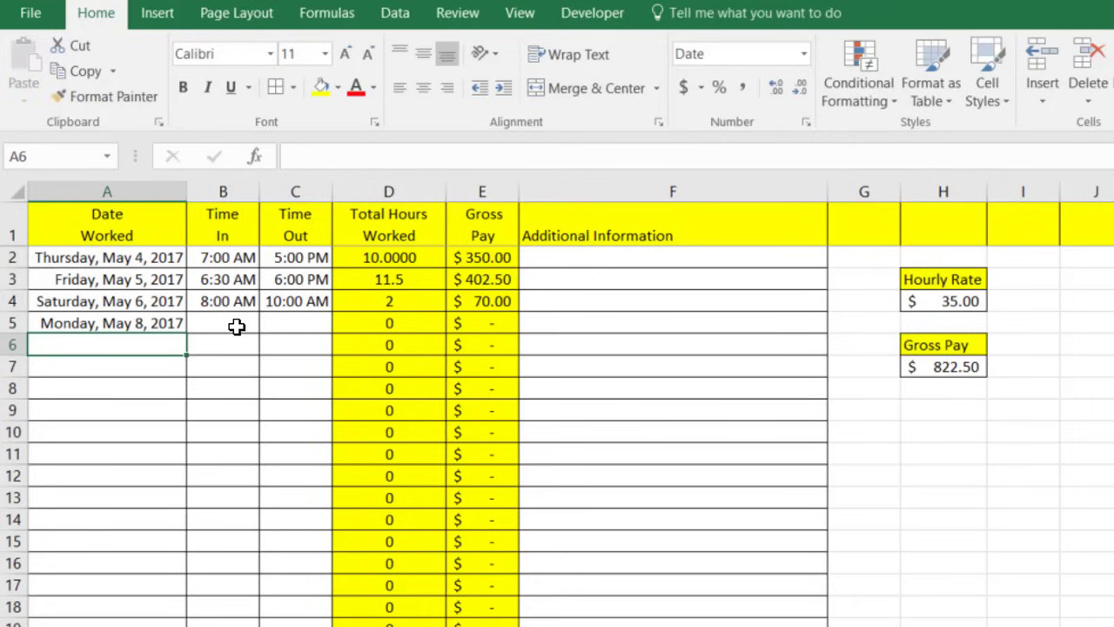
{"action": "left_click", "coordinate": [237, 326]}
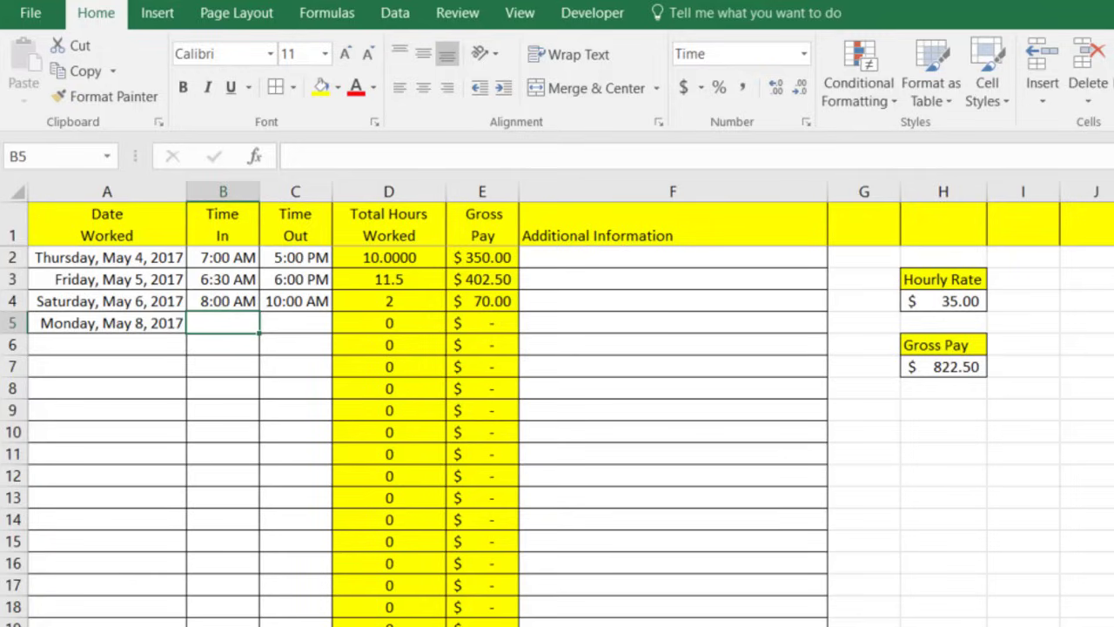
{"action": "type", "text": "7:00 AM"}
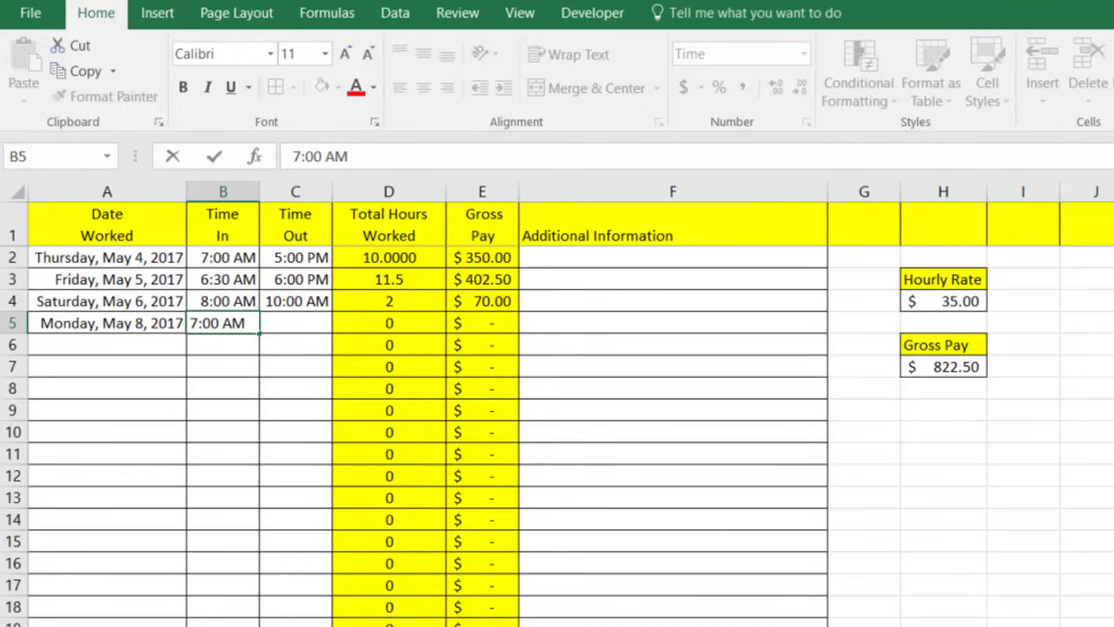
{"action": "key", "text": "Tab"}
{"action": "type", "text": "5"}
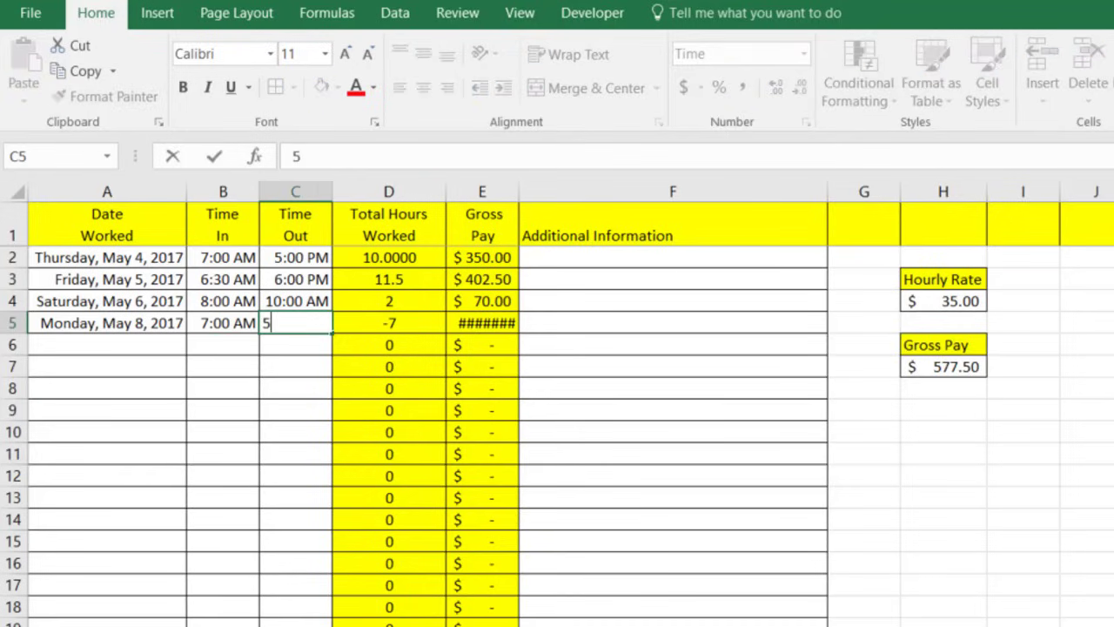
{"action": "type", "text": ":00 PM"}
{"action": "key", "text": "Return"}
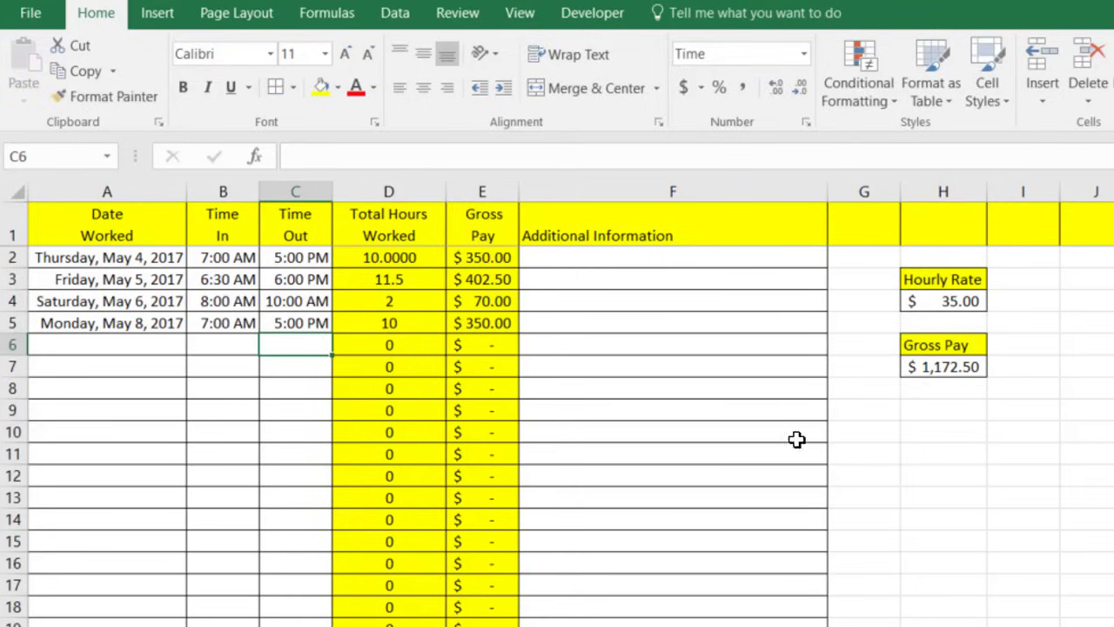
{"action": "left_click_drag", "start_coordinate": [937, 345], "coordinate": [936, 372]}
{"action": "left_click", "coordinate": [1104, 323]}
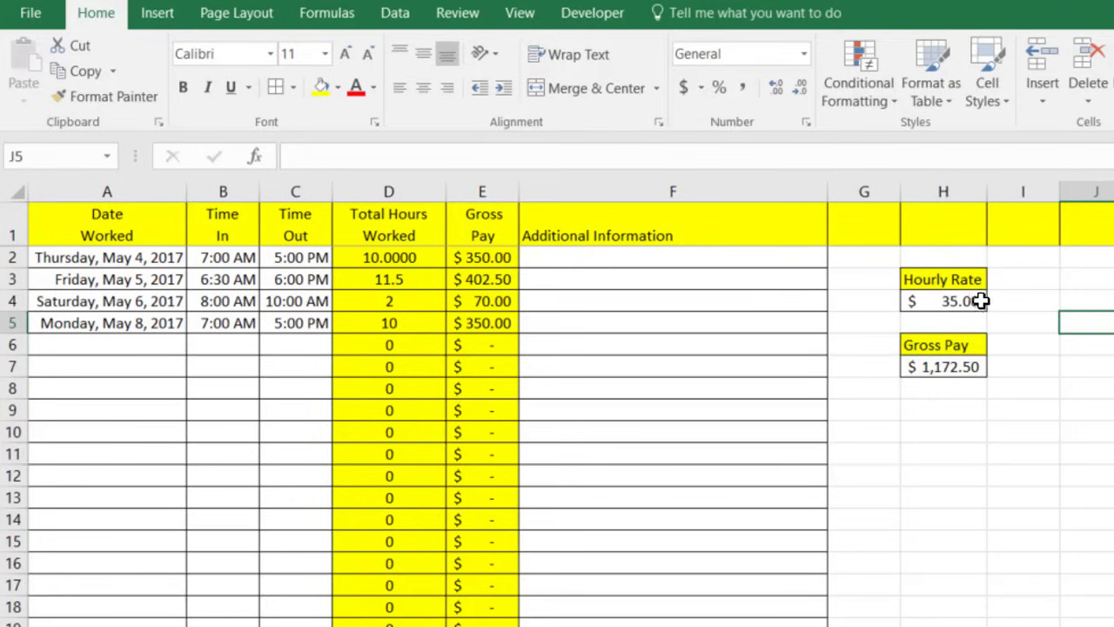
{"action": "left_click", "coordinate": [484, 192]}
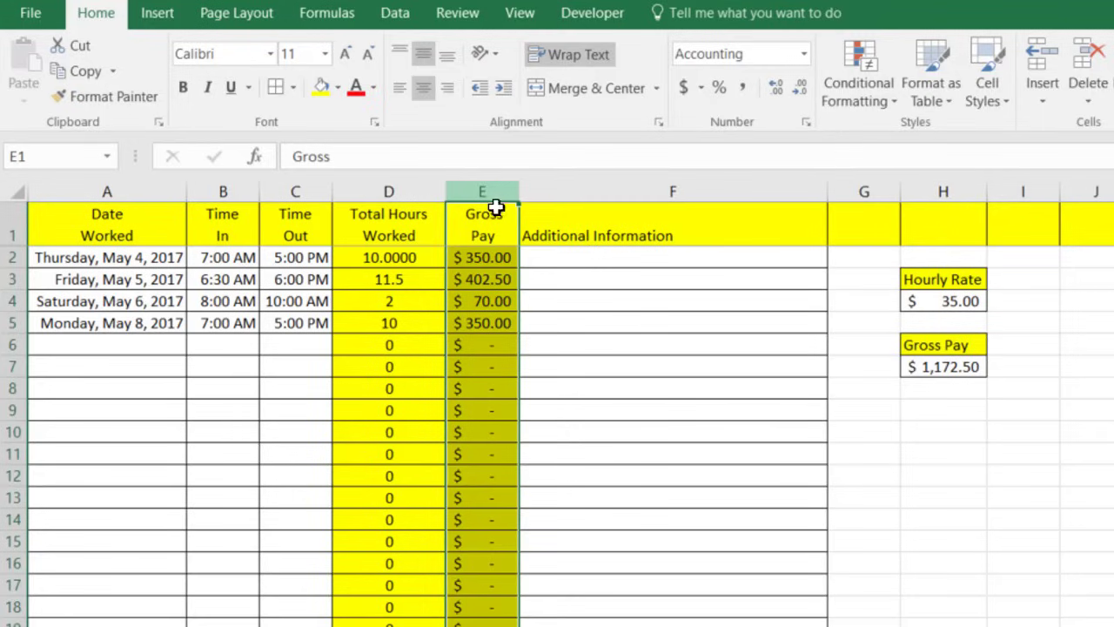
{"action": "left_click", "coordinate": [653, 323]}
{"action": "mouse_move", "coordinate": [623, 262]}
{"action": "left_mouse_down"}
{"action": "mouse_move", "coordinate": [611, 581]}
{"action": "mouse_move", "coordinate": [616, 482]}
{"action": "left_mouse_up"}
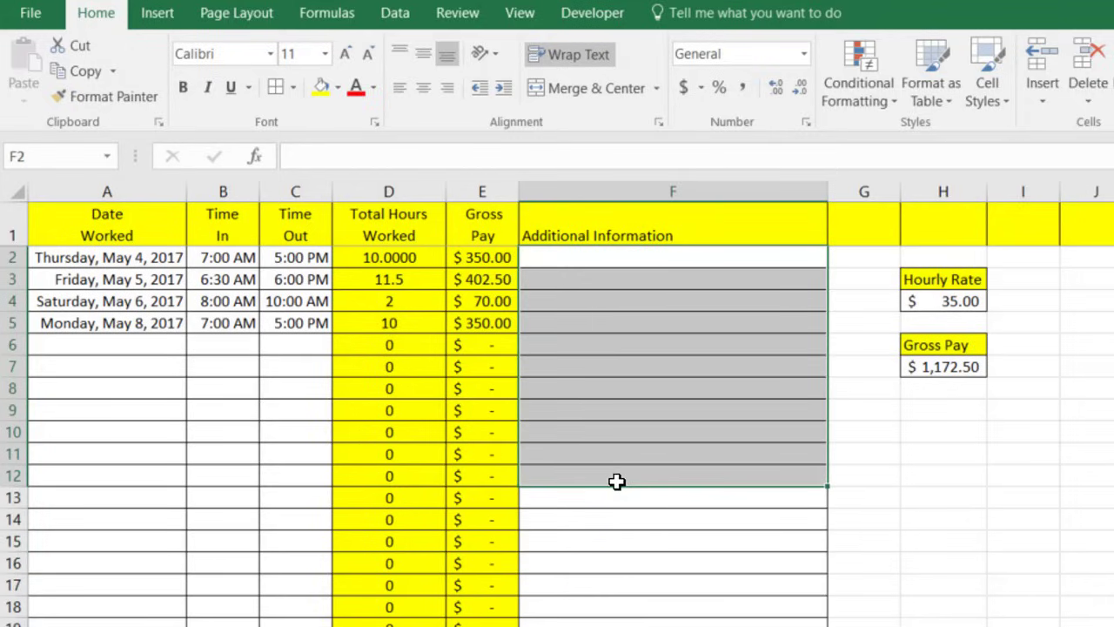
{"action": "left_click", "coordinate": [139, 348]}
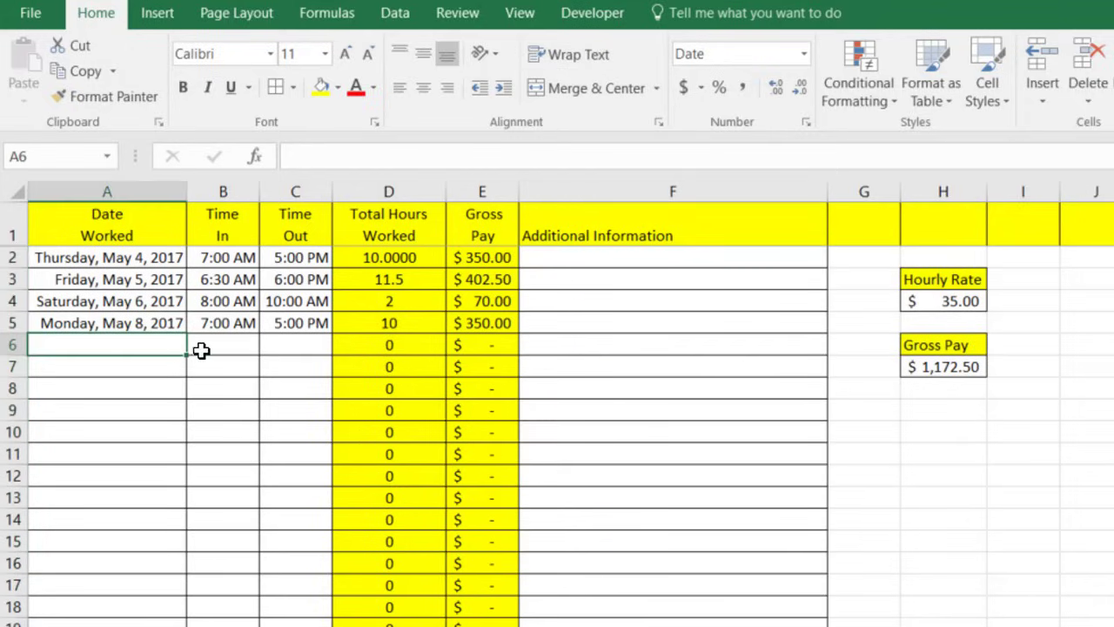
{"action": "left_click", "coordinate": [205, 350]}
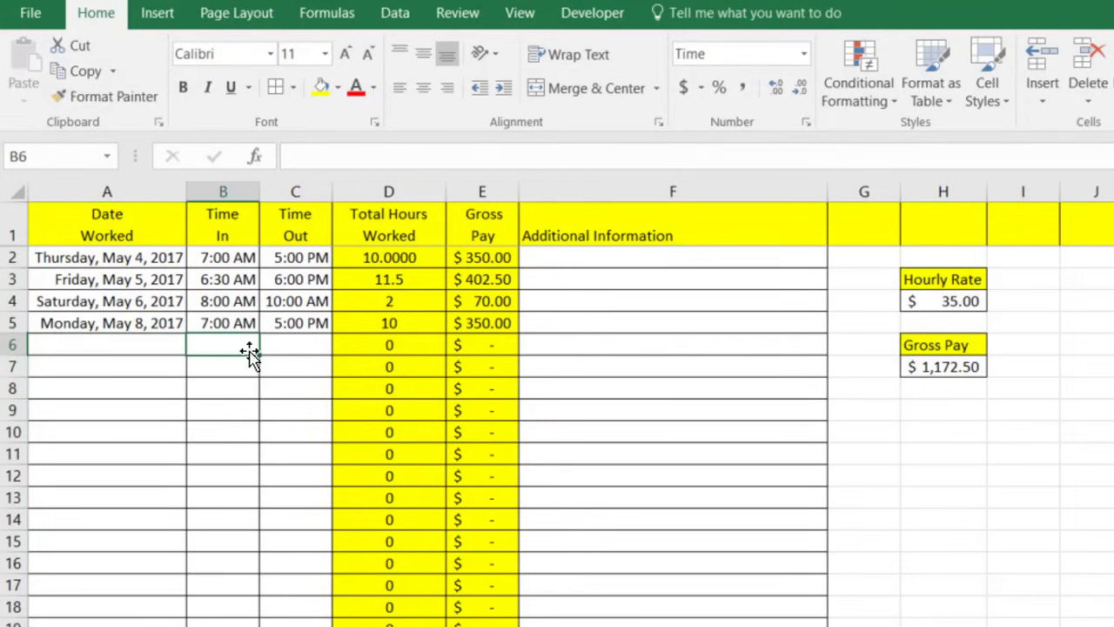
{"action": "left_click", "coordinate": [402, 187]}
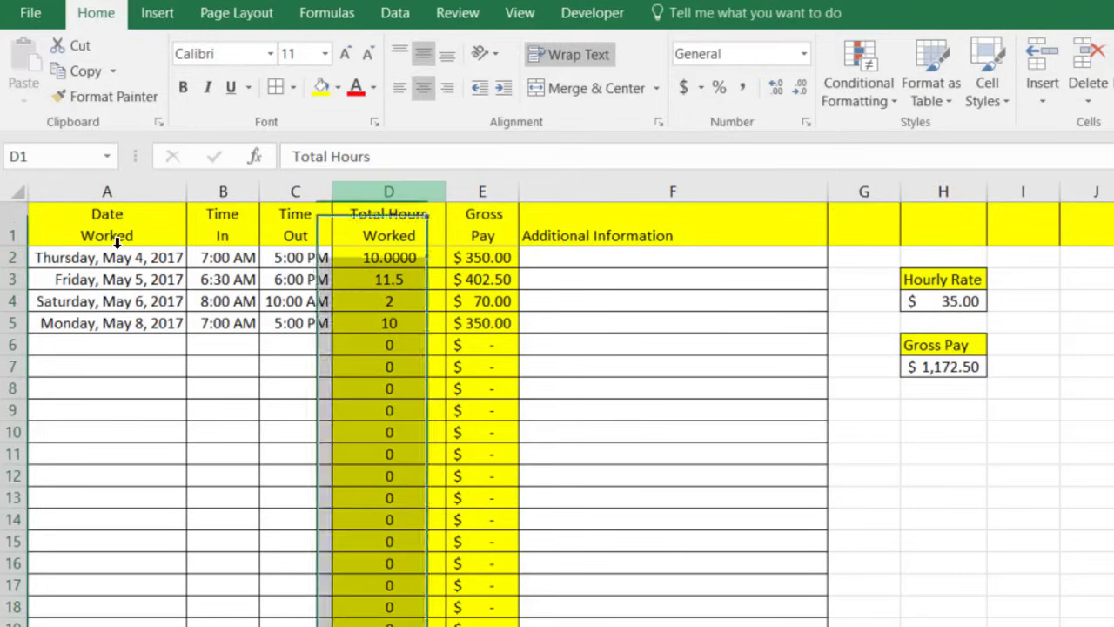
{"action": "left_click", "coordinate": [479, 190]}
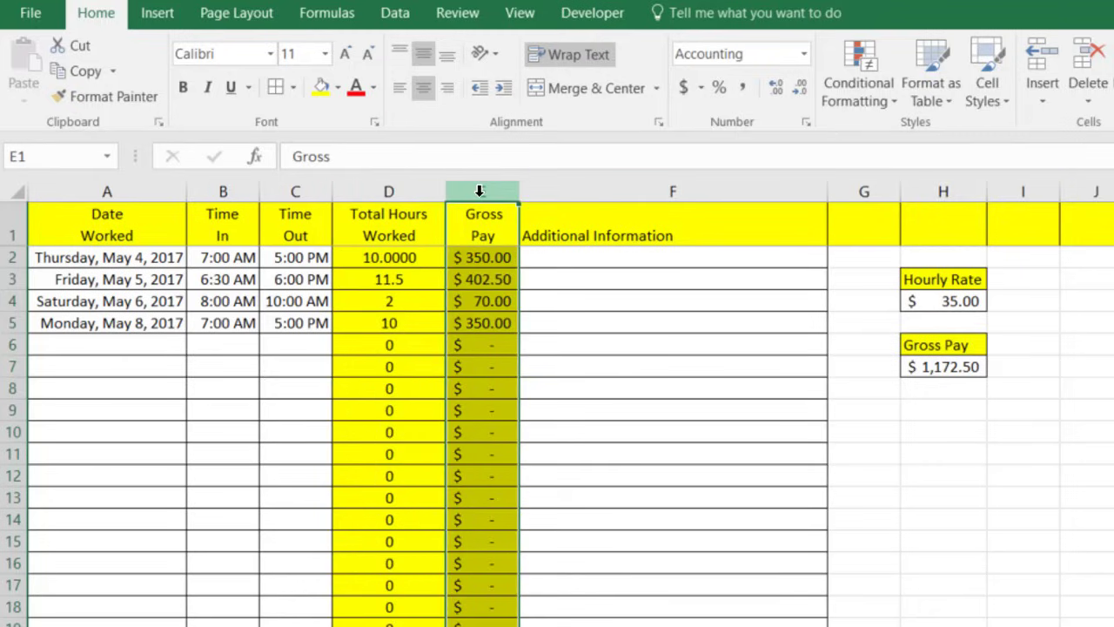